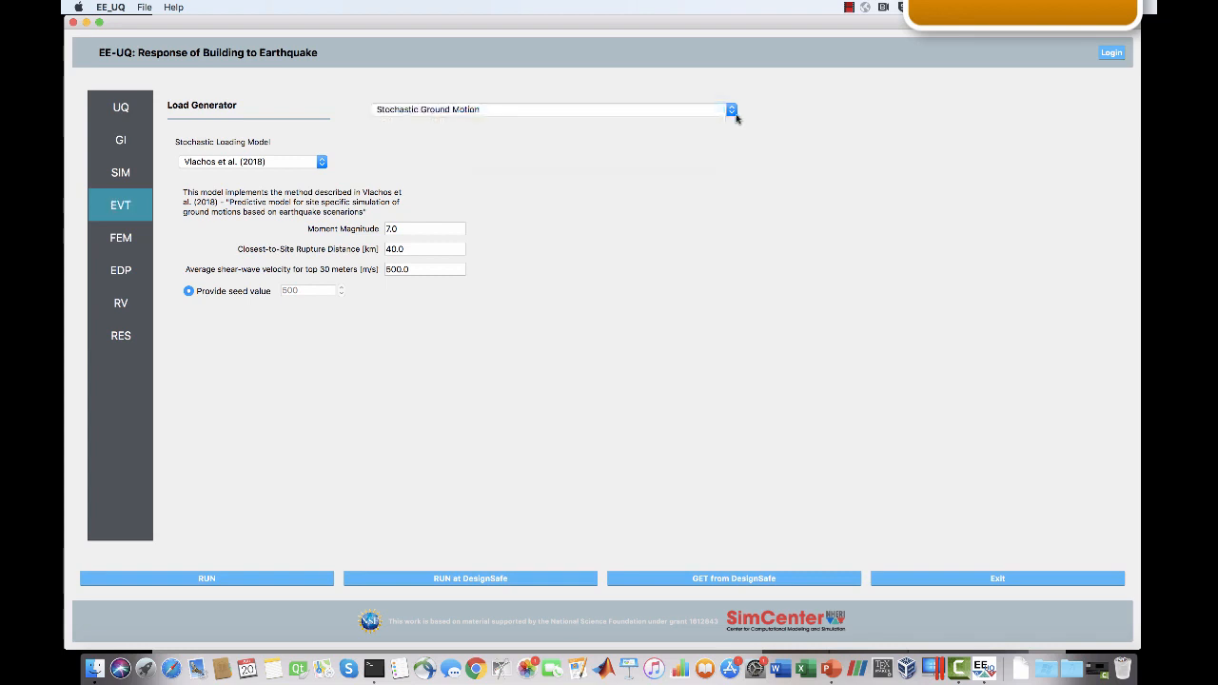
Review the load generators offered for the earthquake event, trying Multiple PEER and returning to Stochastic Ground Motion.
{"action": "left_click", "coordinate": [734, 117]}
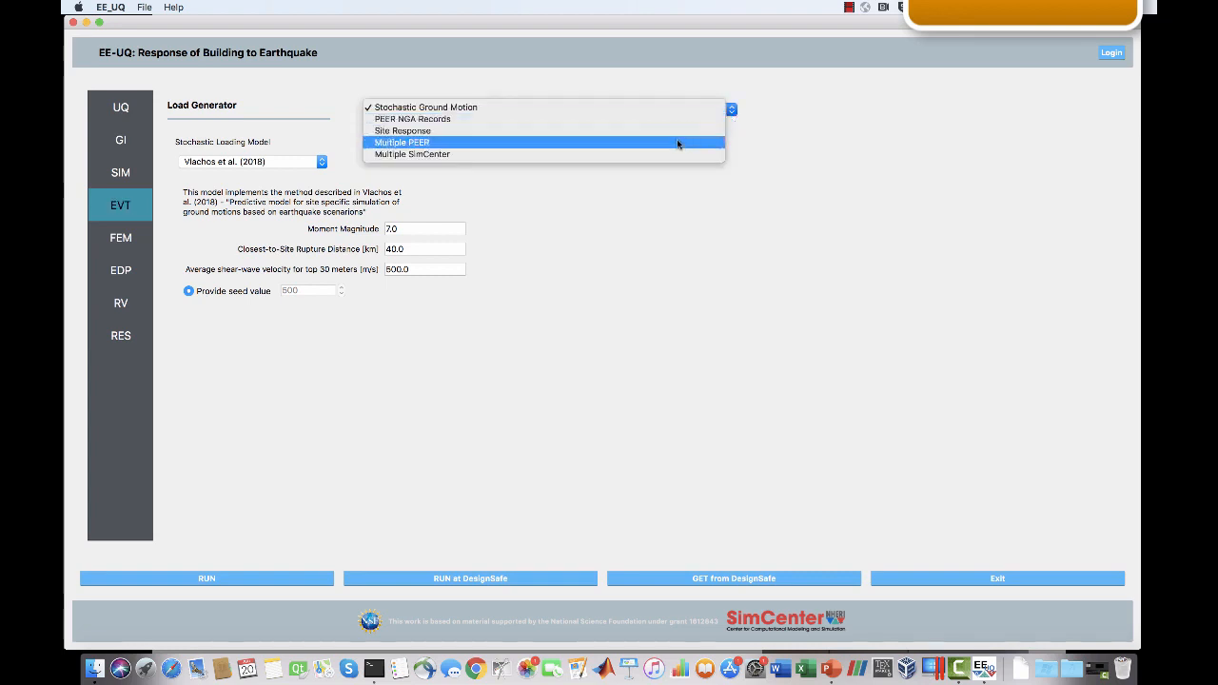
{"action": "left_click", "coordinate": [709, 142]}
{"action": "left_click", "coordinate": [708, 112]}
{"action": "left_click", "coordinate": [664, 73]}
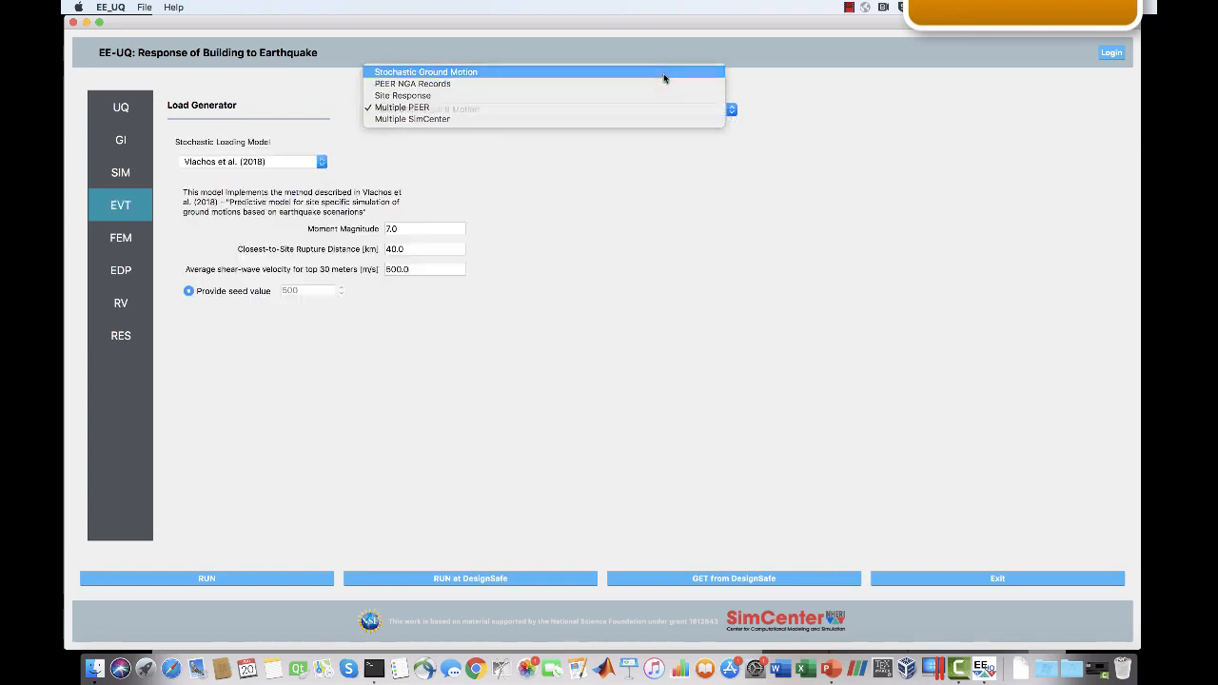
View the finite element application settings and the DesignSafe login dialog, closing the dialog without logging in.
{"action": "left_click", "coordinate": [134, 238]}
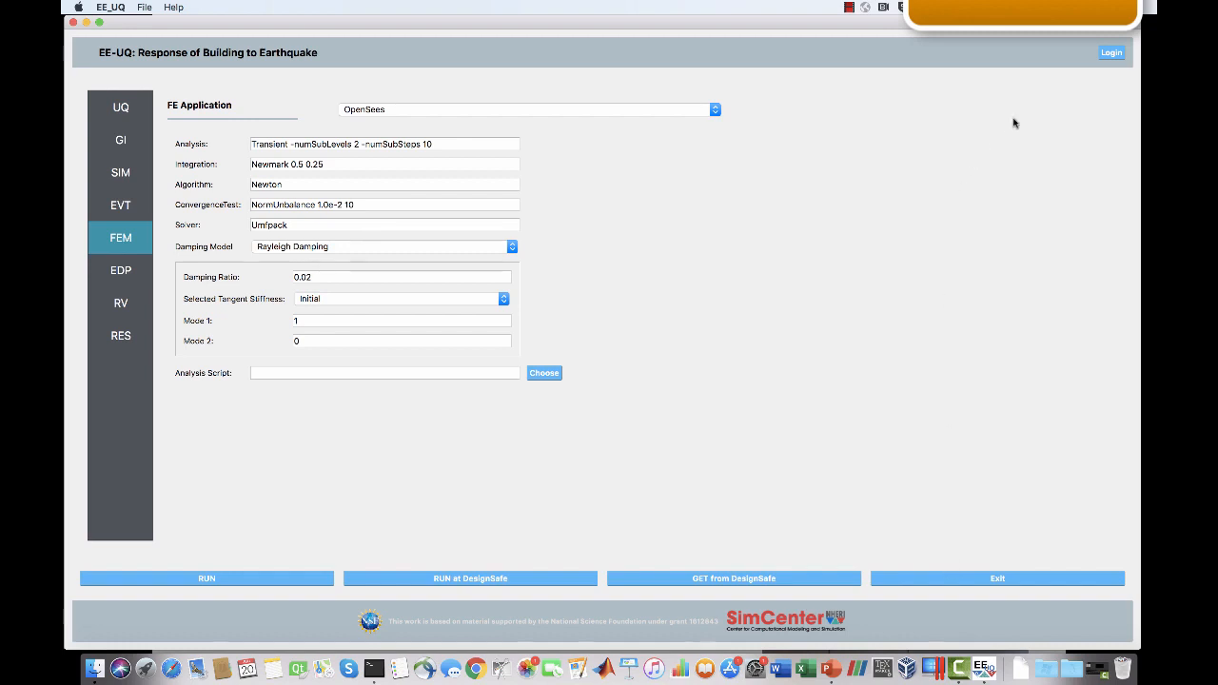
{"action": "left_click", "coordinate": [1110, 53]}
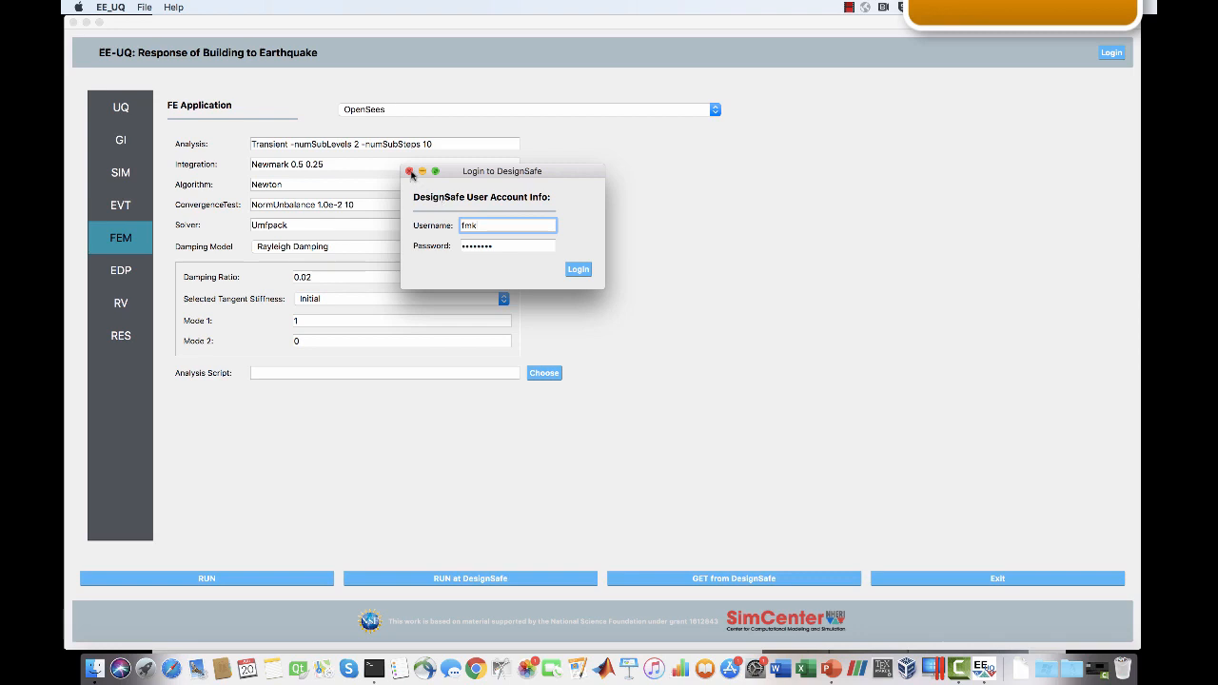
{"action": "left_click", "coordinate": [409, 172]}
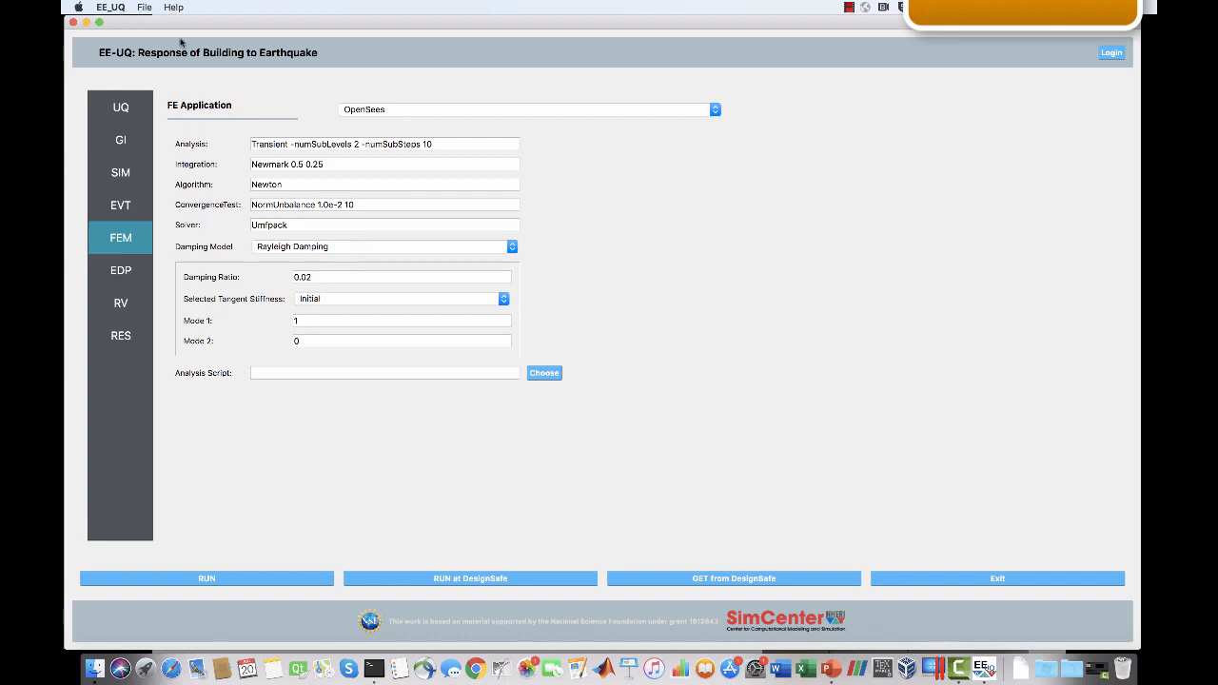
Open the online EE-UQ manual in the browser, close it and return to the application.
{"action": "left_click", "coordinate": [174, 9]}
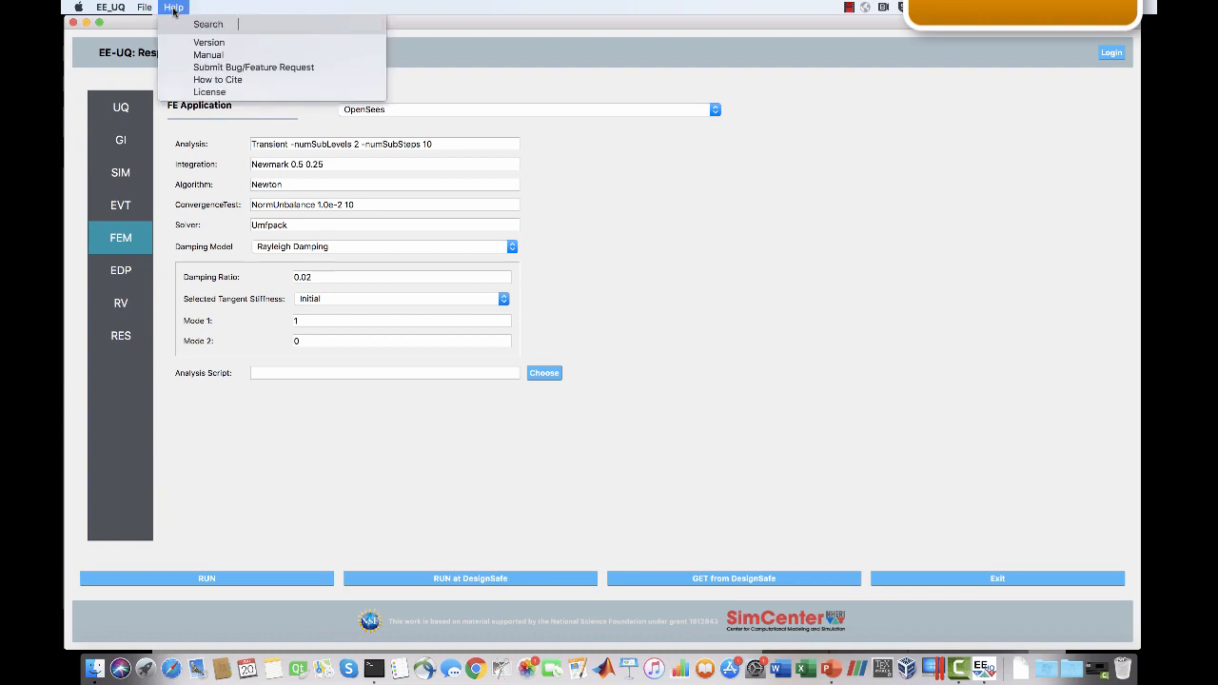
{"action": "left_click", "coordinate": [209, 55]}
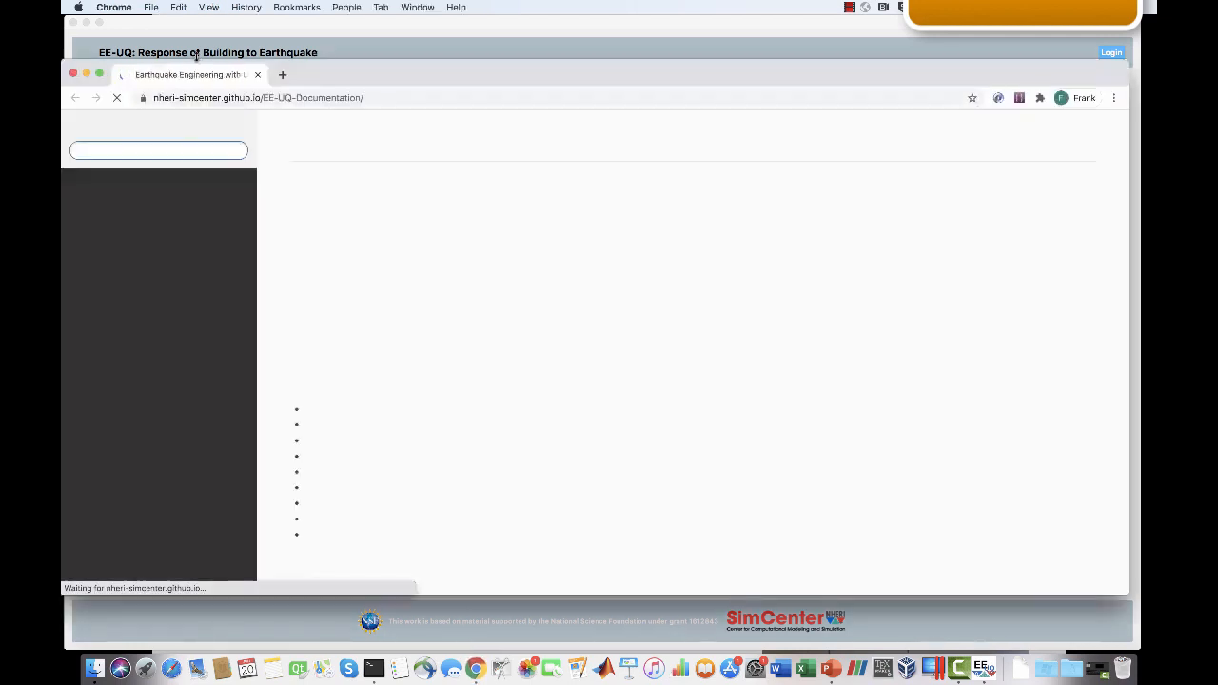
{"action": "left_click", "coordinate": [73, 74]}
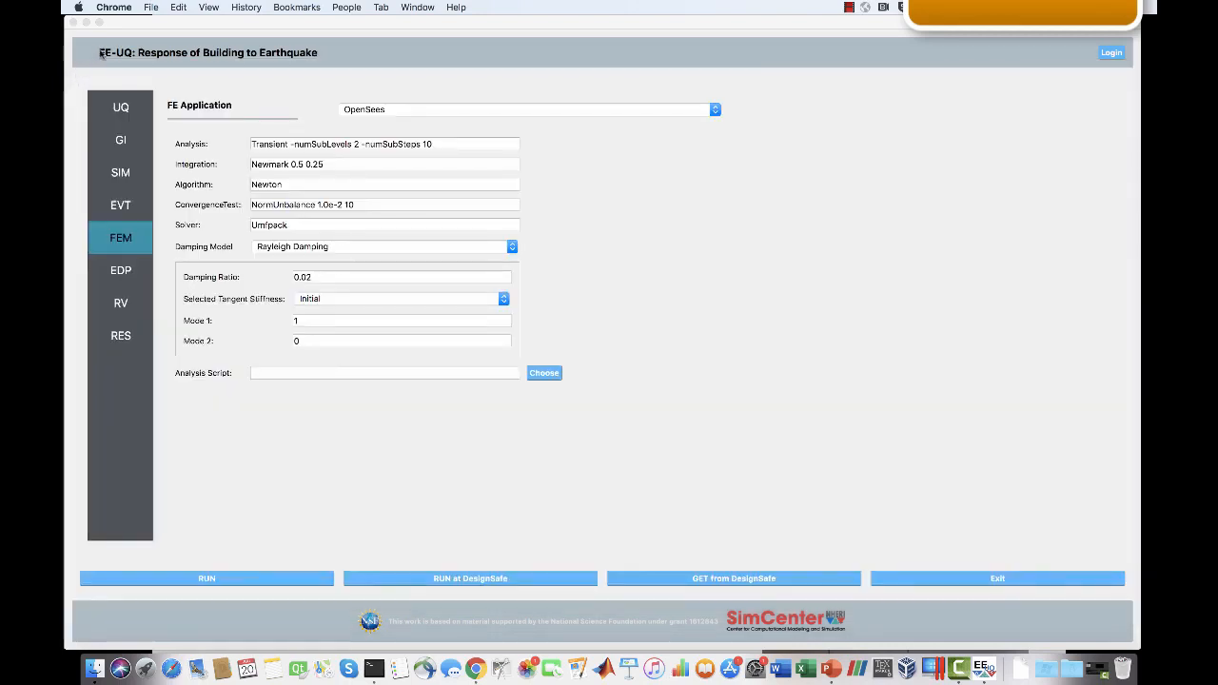
{"action": "left_click", "coordinate": [203, 91]}
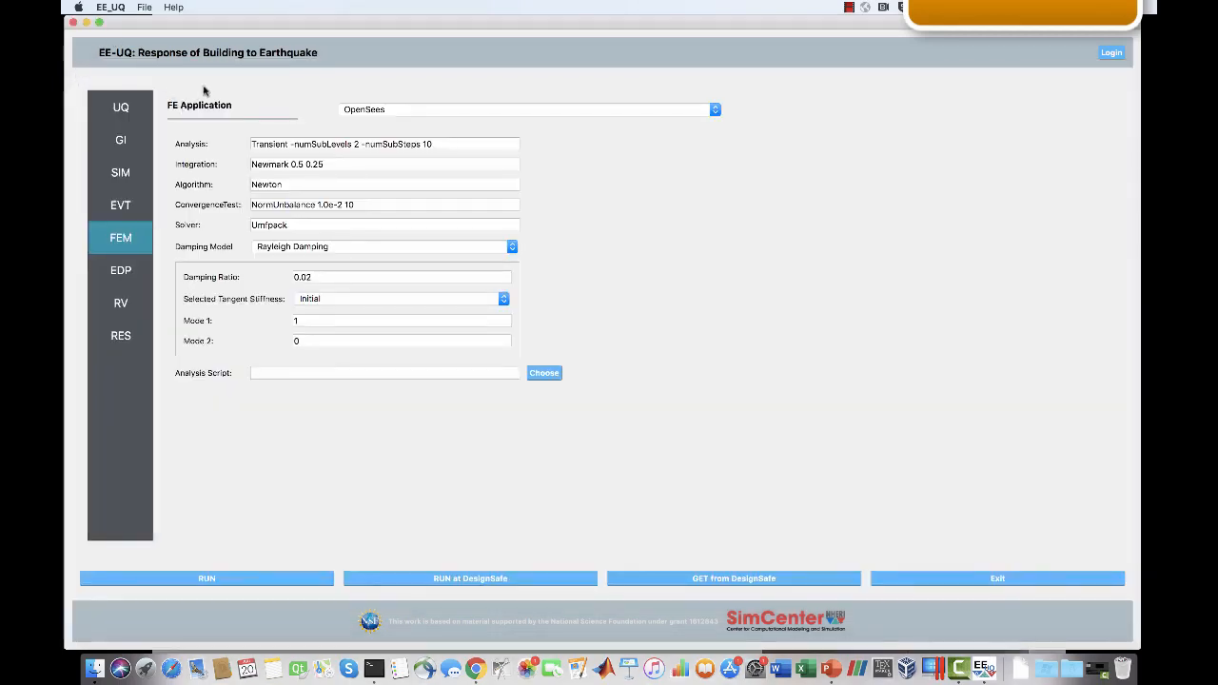
Open the forum page for submitting bugs and feature requests, and close it again.
{"action": "left_click", "coordinate": [172, 8]}
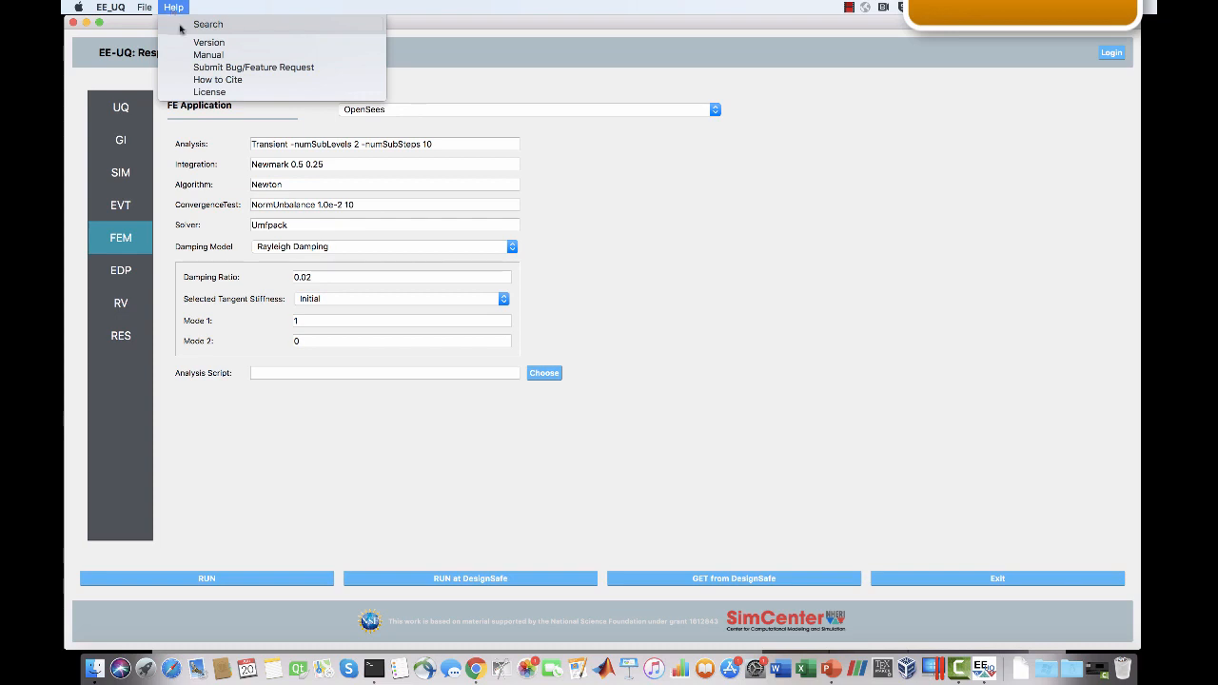
{"action": "left_click", "coordinate": [212, 68]}
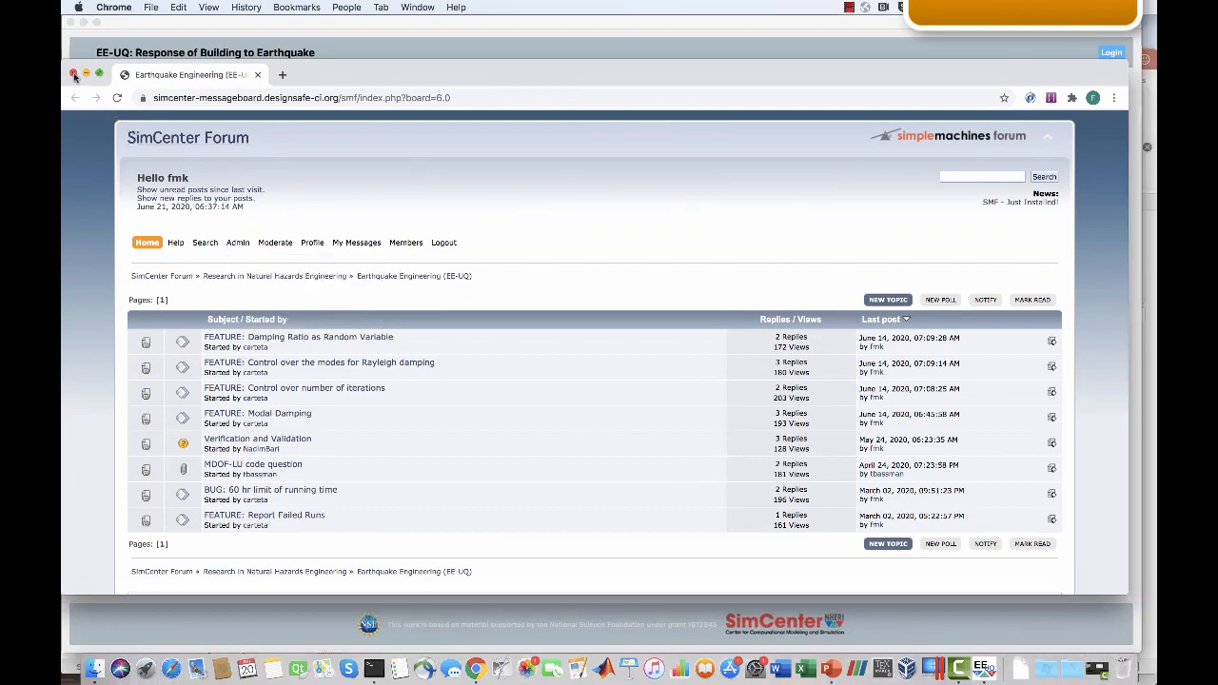
{"action": "left_click", "coordinate": [73, 74]}
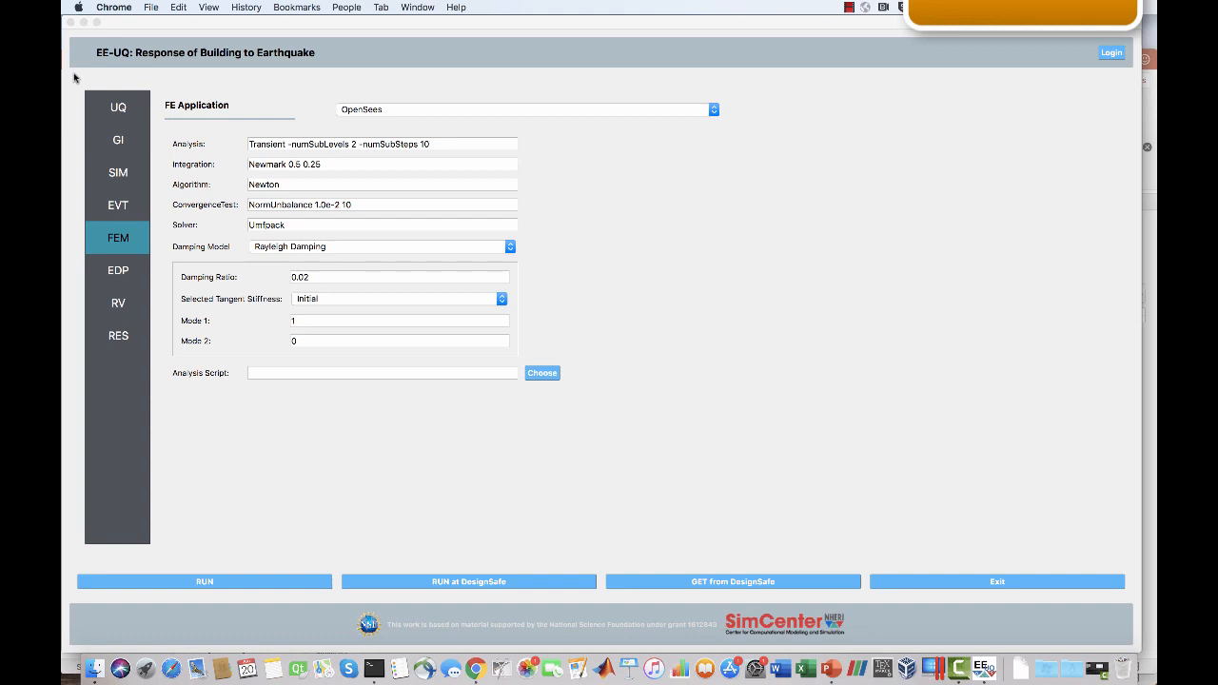
Set the number of samples for the Dakota LHS forward propagation to 100.
{"action": "left_click", "coordinate": [119, 108]}
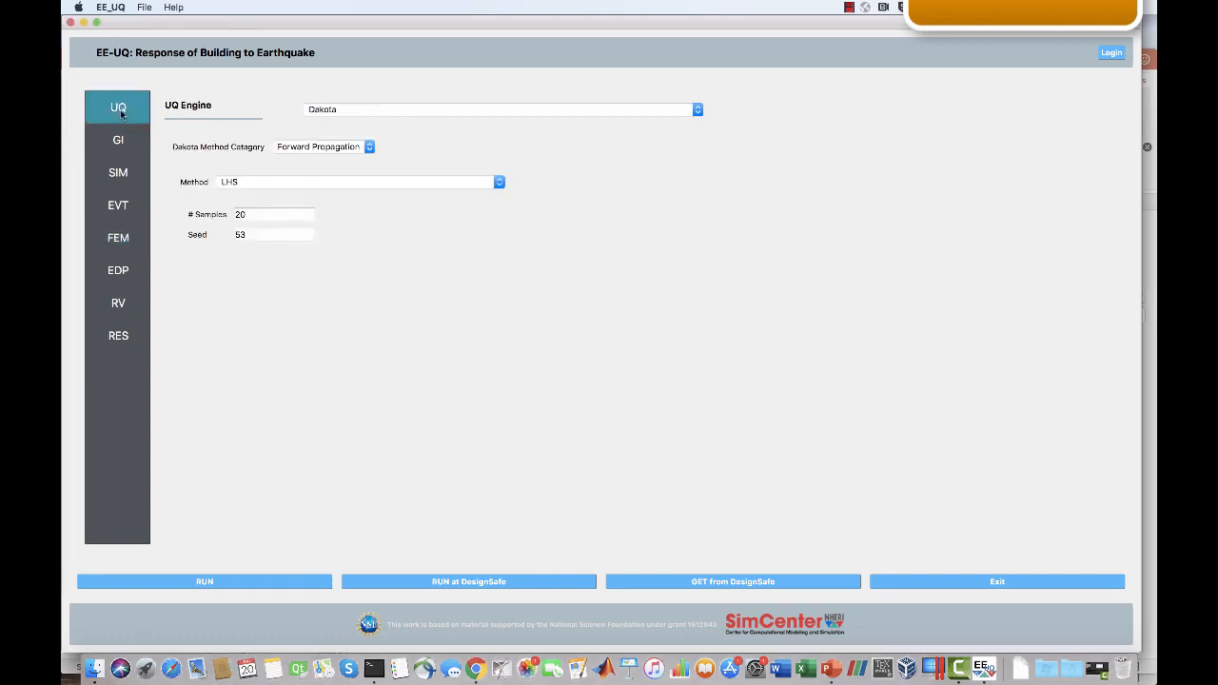
{"action": "left_click", "coordinate": [275, 214]}
{"action": "type", "text": "100"}
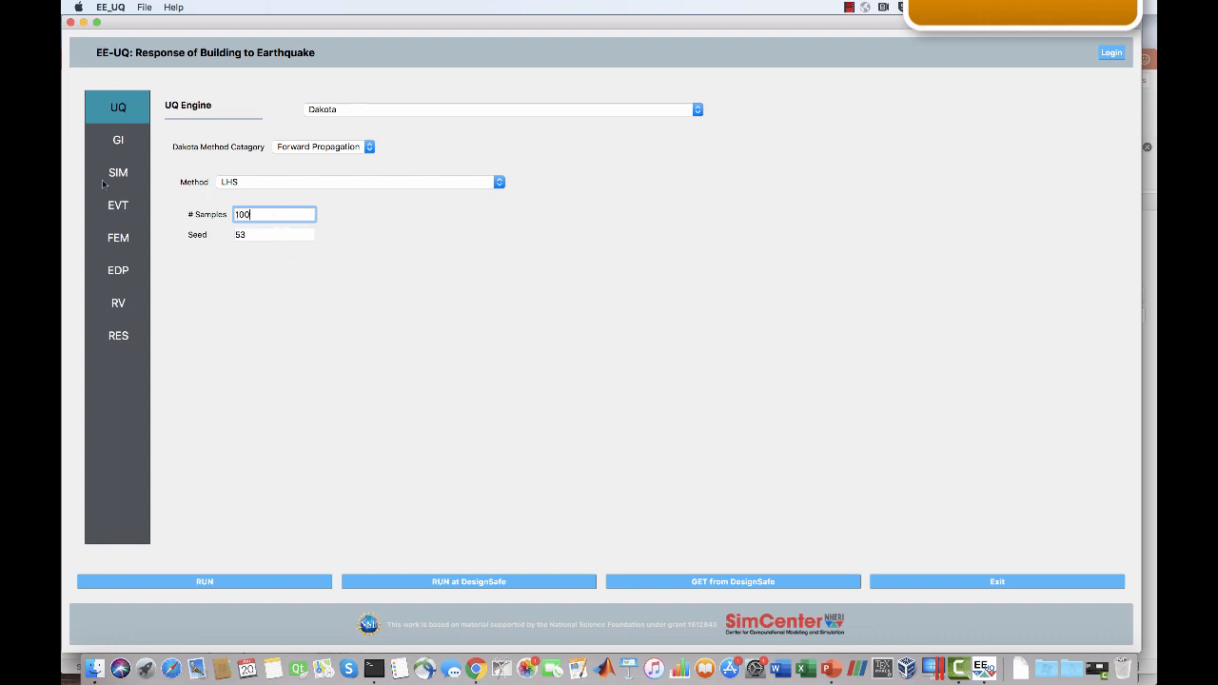
Set the number of stories in the MDOF building model to 3.
{"action": "left_click", "coordinate": [114, 144]}
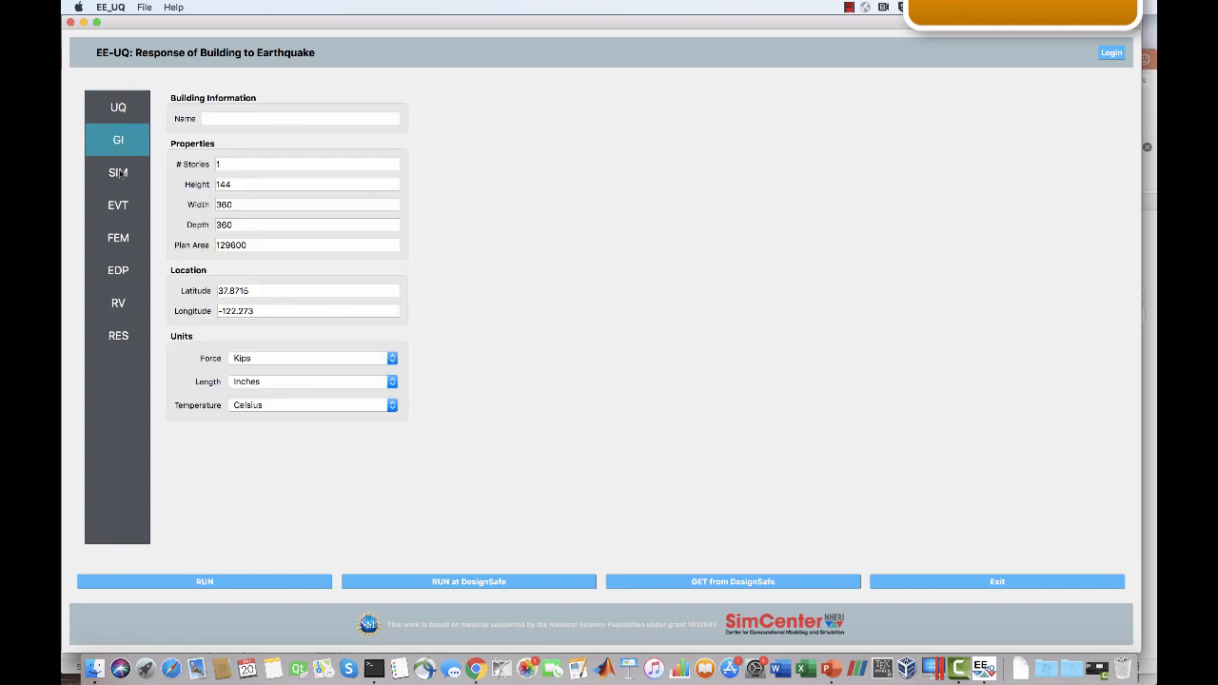
{"action": "left_click", "coordinate": [119, 174]}
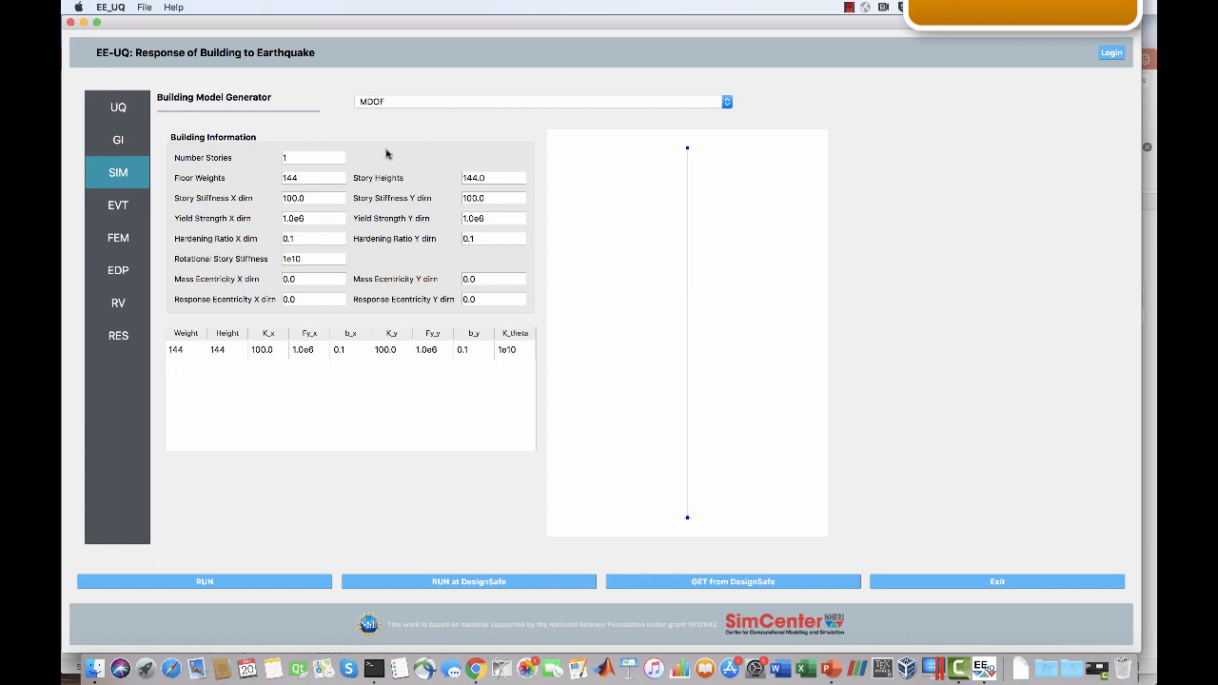
{"action": "left_click", "coordinate": [297, 157]}
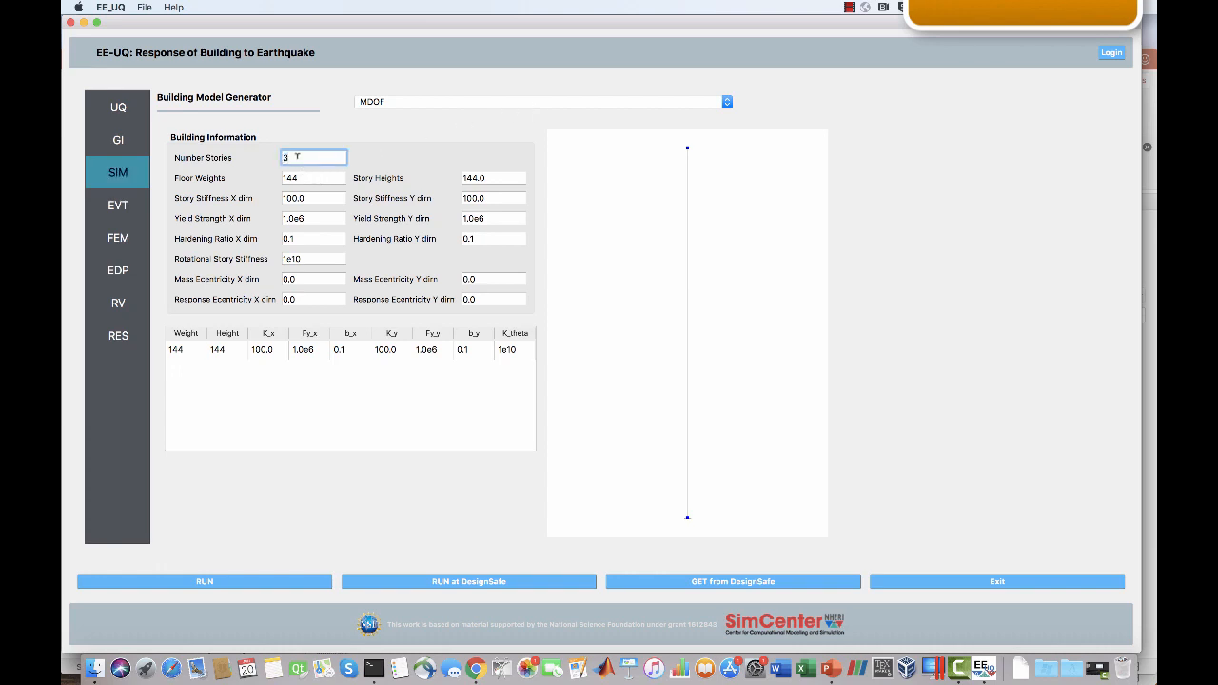
{"action": "type", "text": "3"}
{"action": "key", "text": "Return"}
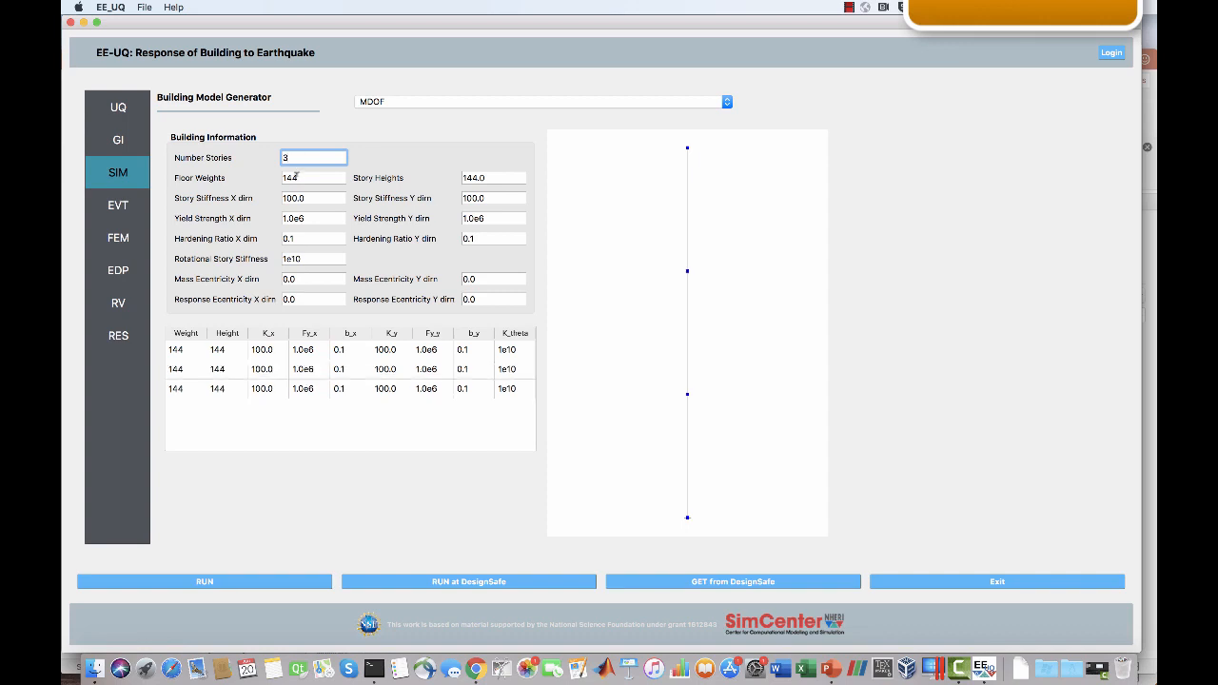
Define the floor weights as variable w and the story stiffness in both X and Y directions as variable k.
{"action": "key", "text": "Tab"}
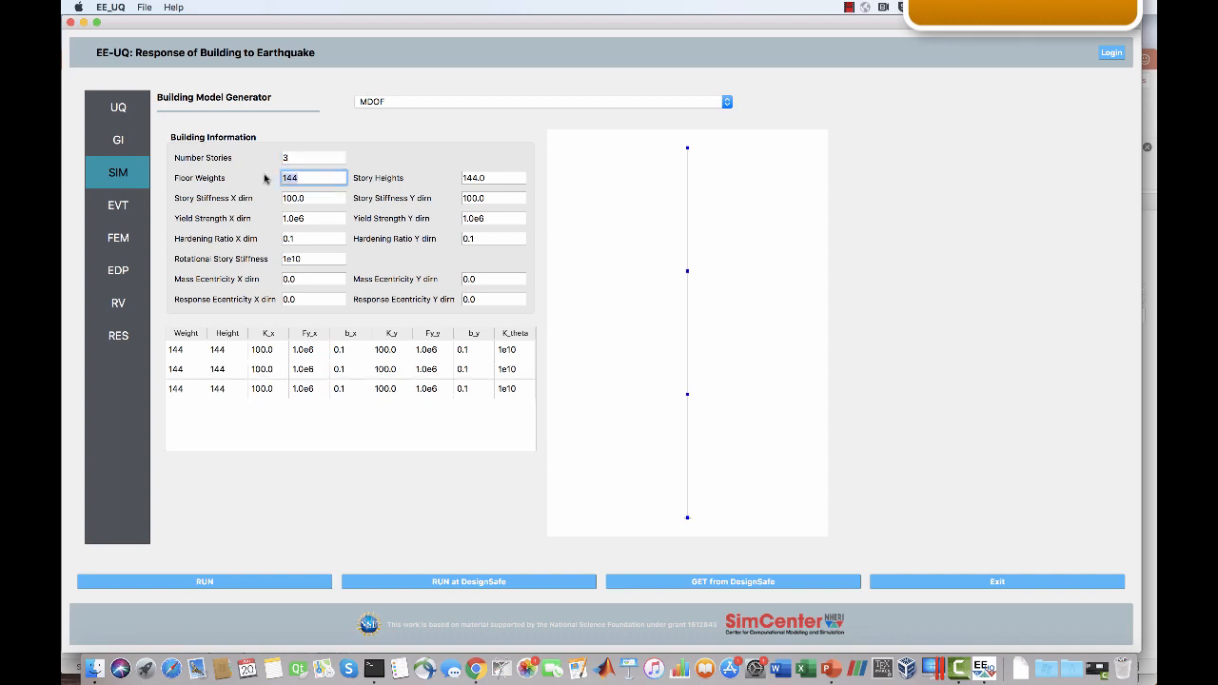
{"action": "key", "text": "BackSpace"}
{"action": "left_click", "coordinate": [309, 198]}
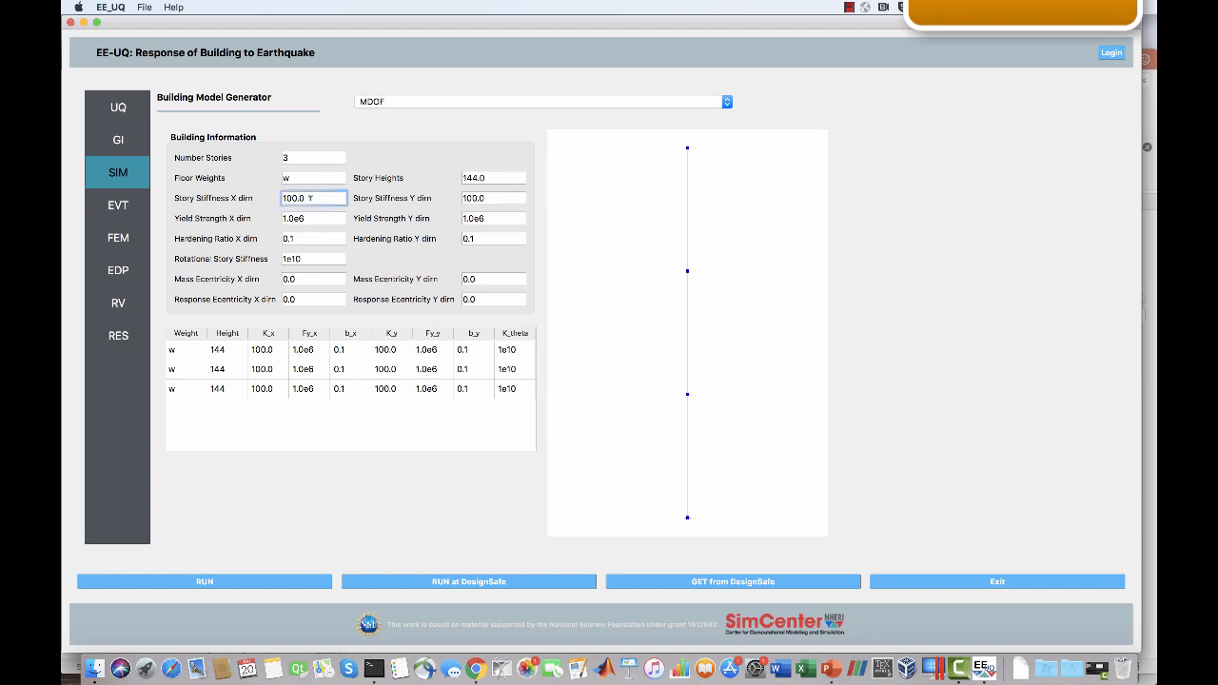
{"action": "key", "text": "BackSpace"}
{"action": "key", "text": "BackSpace"}
{"action": "key", "text": "BackSpace"}
{"action": "left_click_drag", "start_coordinate": [493, 195], "coordinate": [454, 198]}
{"action": "key", "text": "BackSpace"}
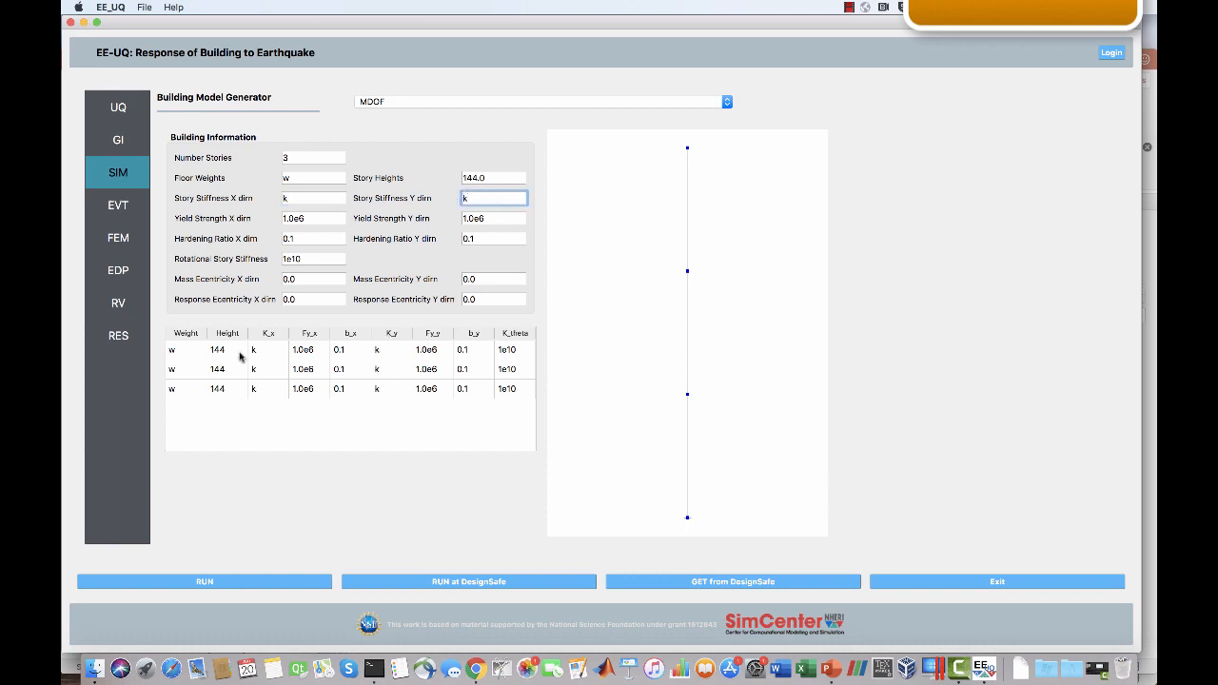
Change the weight of the third (roof) floor in the story table to the variable wR.
{"action": "left_click", "coordinate": [186, 389]}
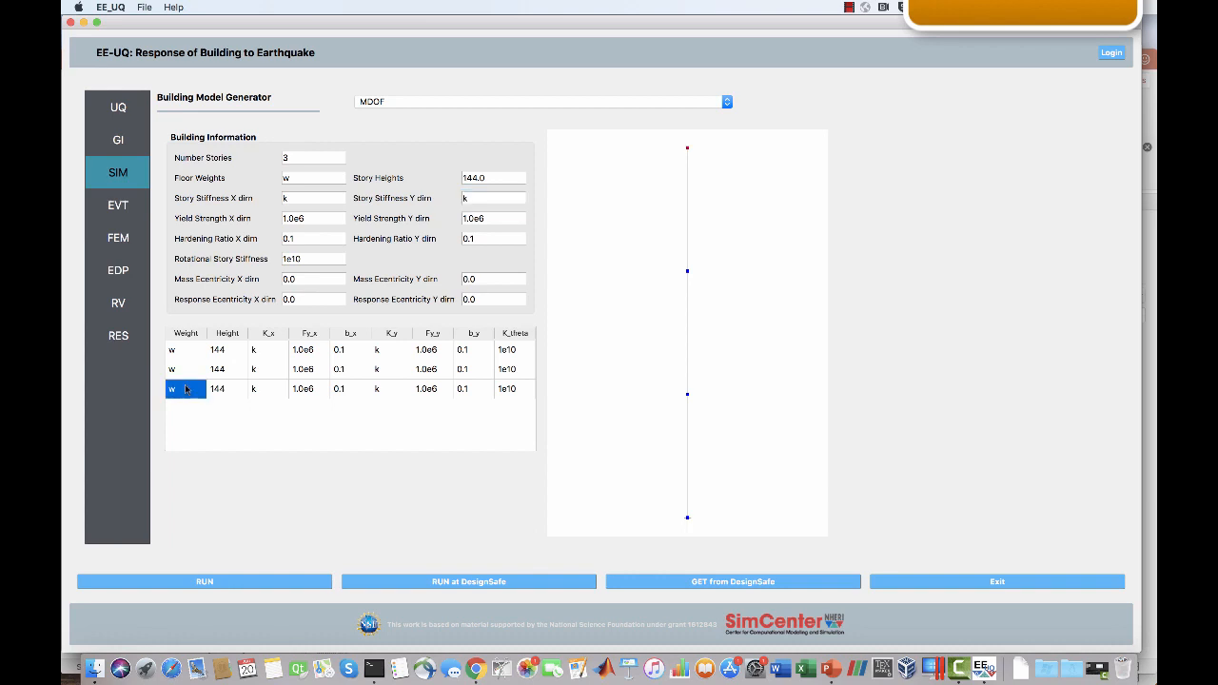
{"action": "double_click", "coordinate": [186, 389]}
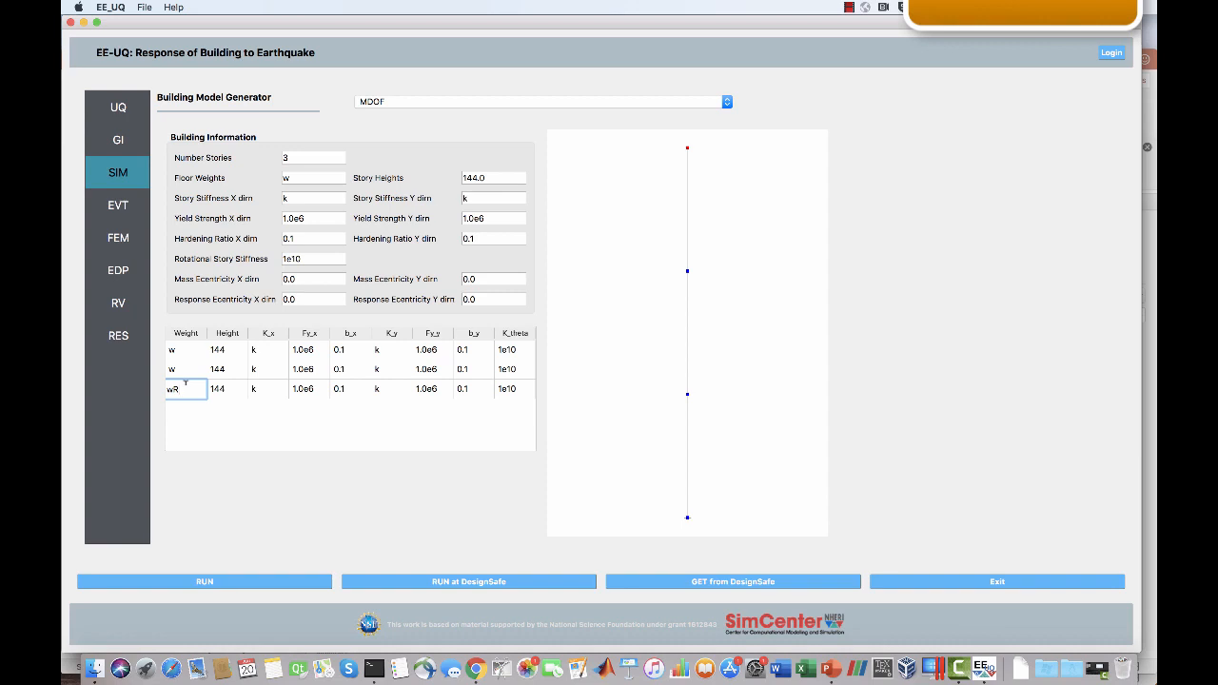
{"action": "type", "text": "R"}
{"action": "key", "text": "Return"}
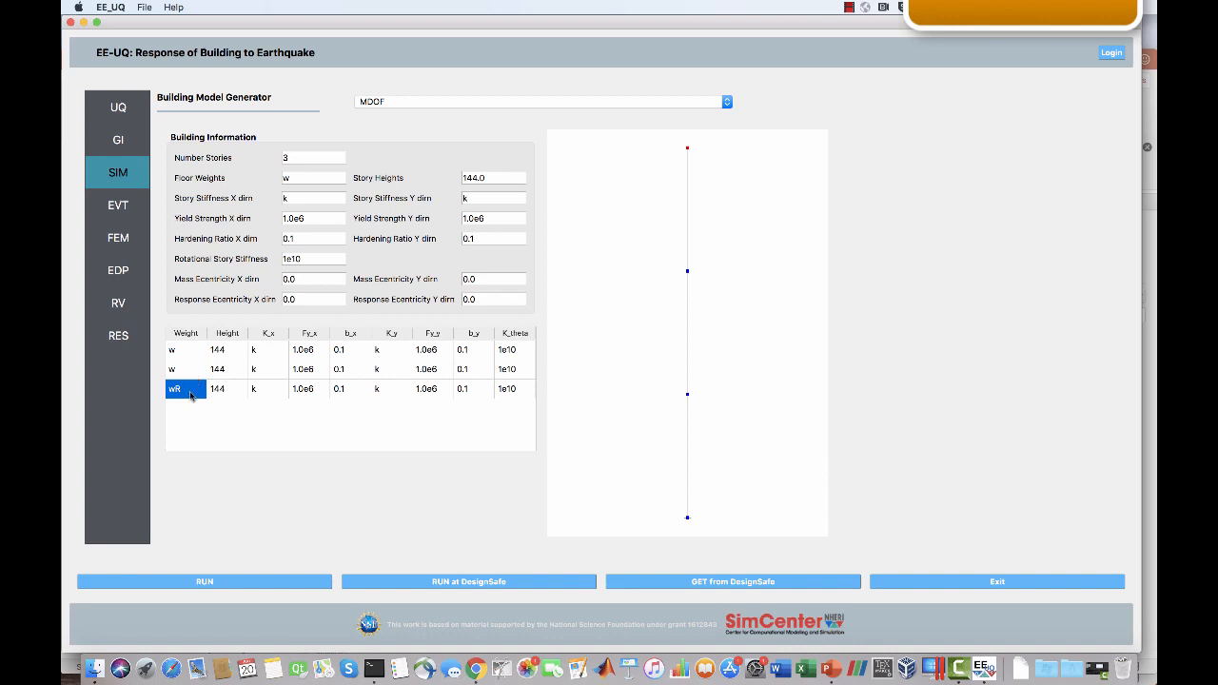
Select Stochastic Ground Motion as the load generator for the earthquake event.
{"action": "left_click", "coordinate": [122, 207]}
{"action": "left_click", "coordinate": [469, 112]}
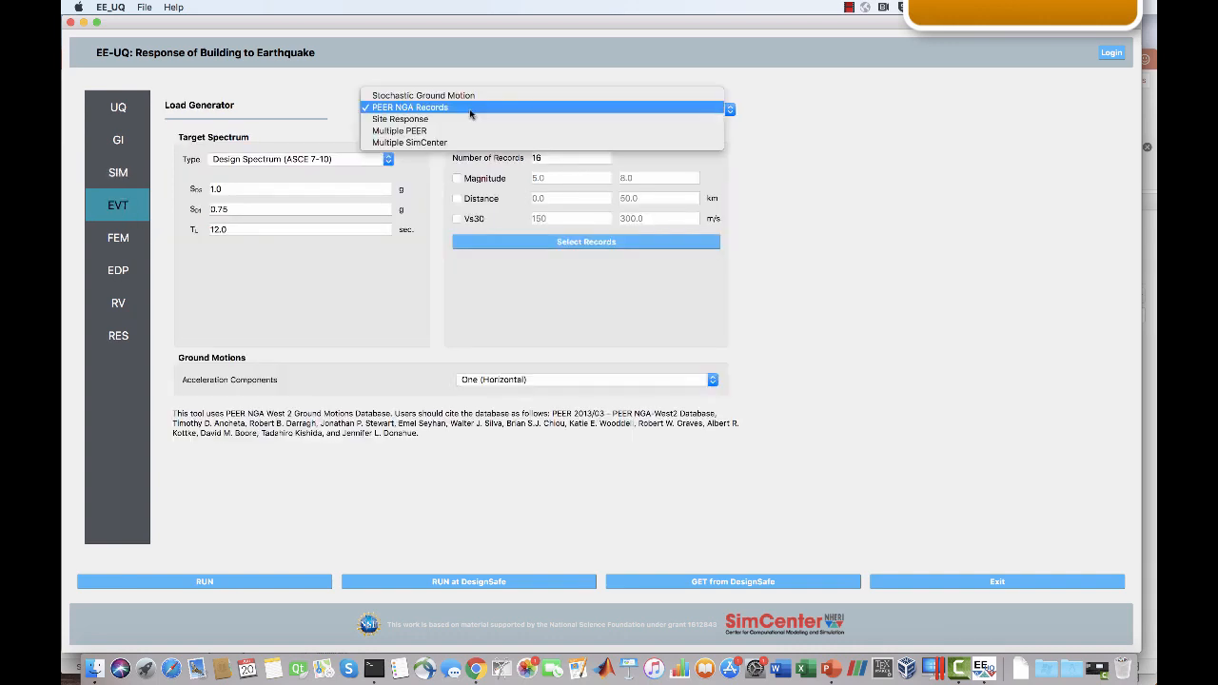
{"action": "left_click", "coordinate": [457, 97]}
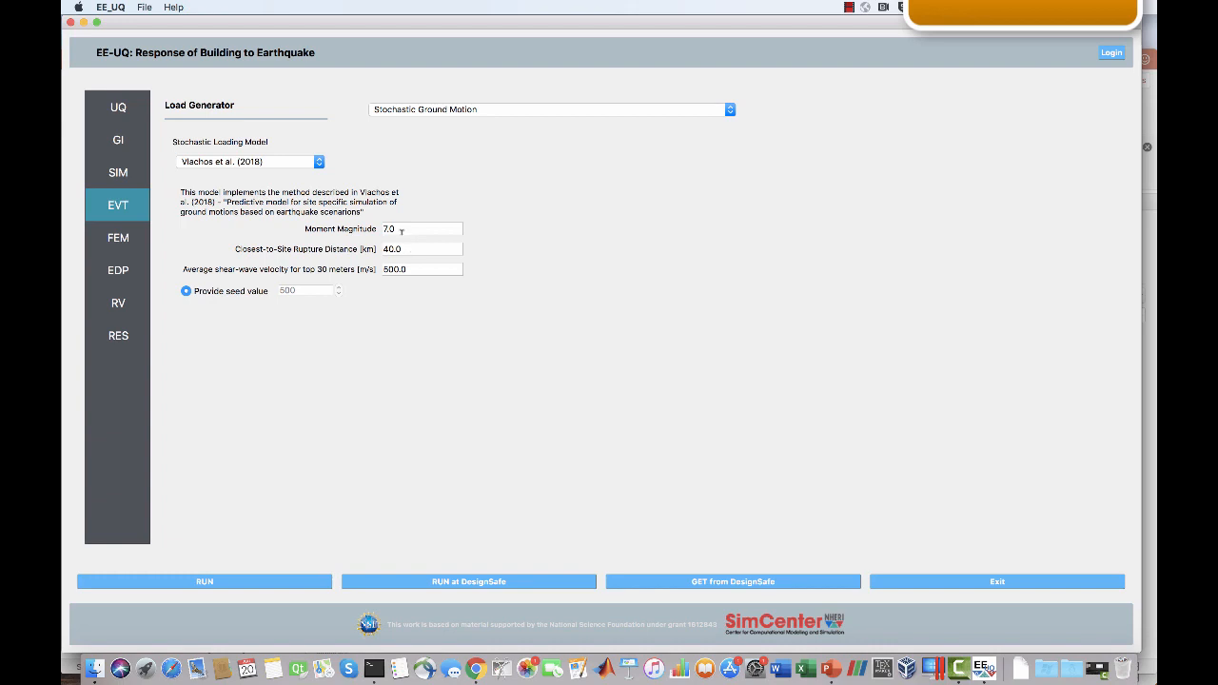
Check the finite element and engineering demand parameter settings, and bring up the input random variables.
{"action": "left_click", "coordinate": [124, 235]}
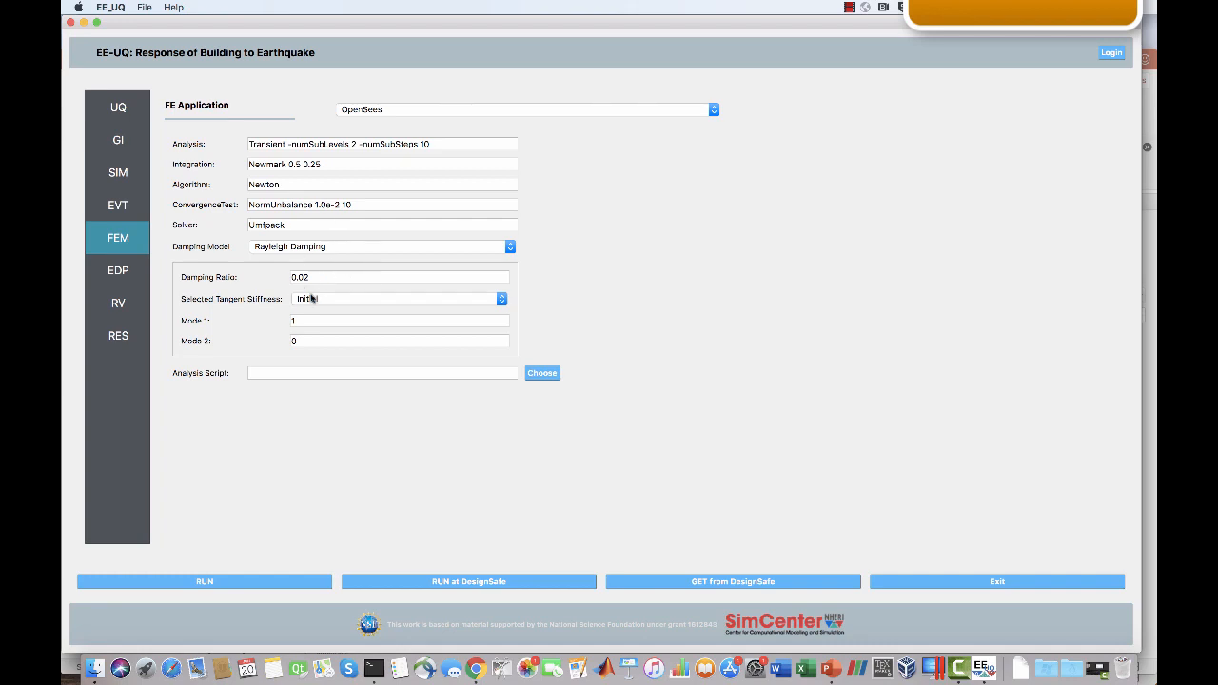
{"action": "left_click", "coordinate": [131, 274]}
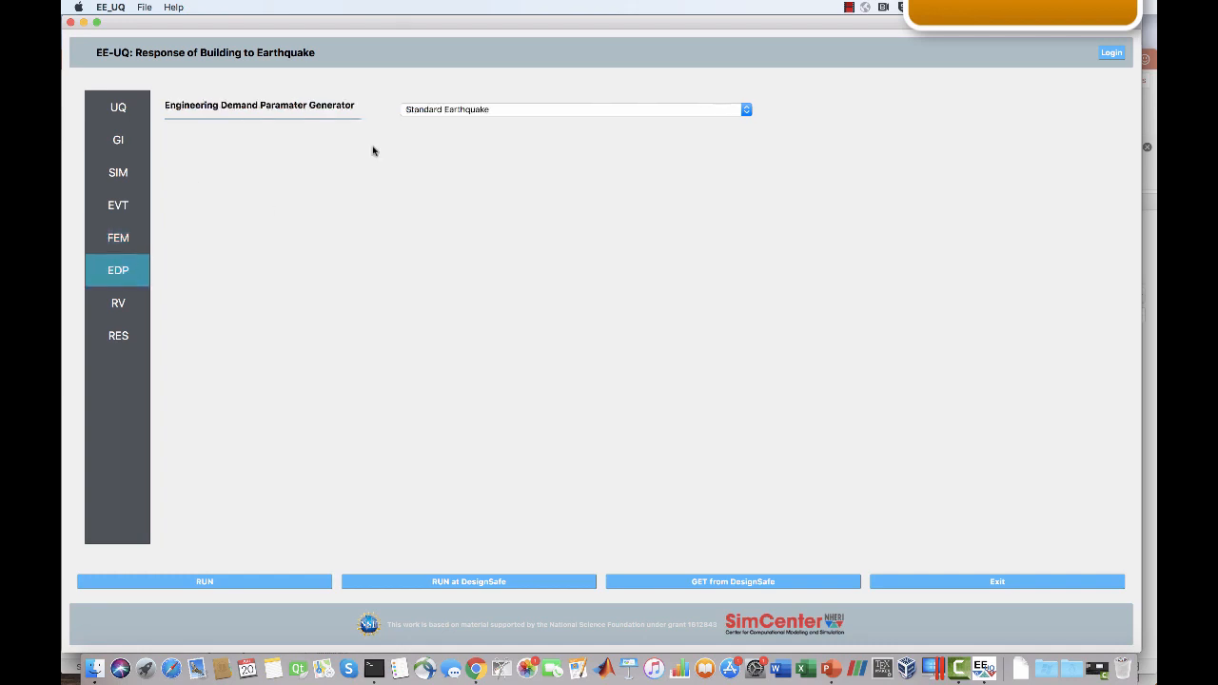
{"action": "left_click", "coordinate": [132, 312]}
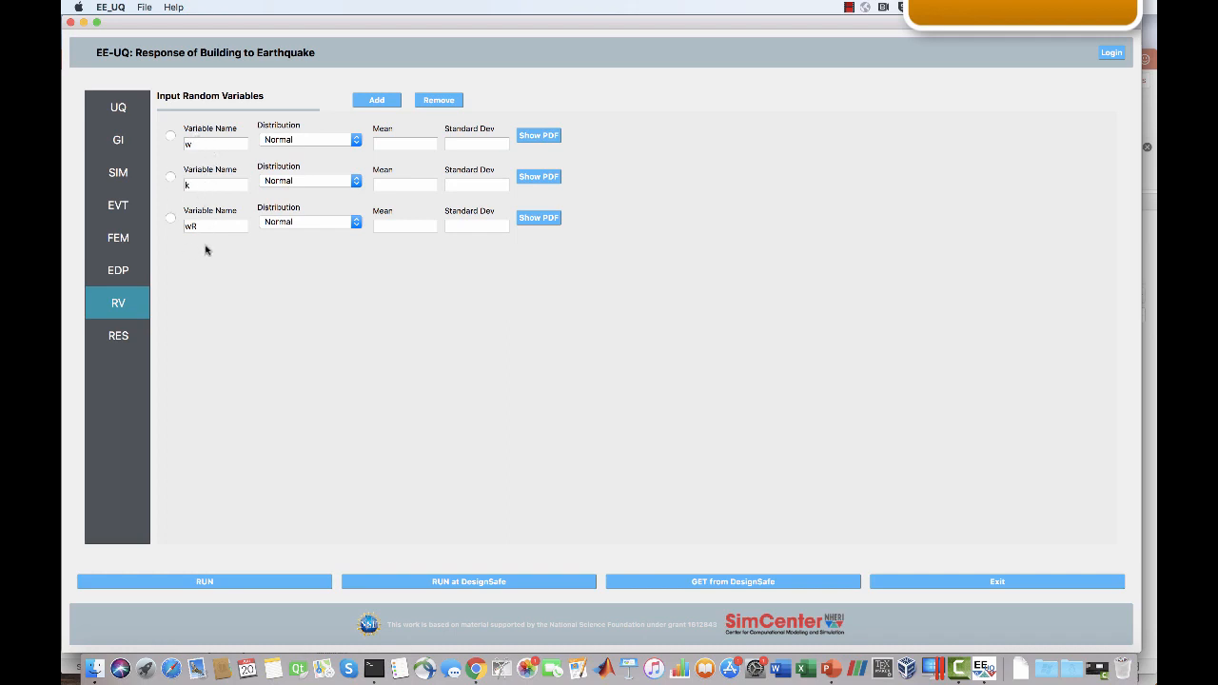
Give random variable w a Normal distribution with mean 100 and standard deviation 10.
{"action": "left_click", "coordinate": [357, 143]}
{"action": "left_click", "coordinate": [358, 147]}
{"action": "left_click", "coordinate": [357, 143]}
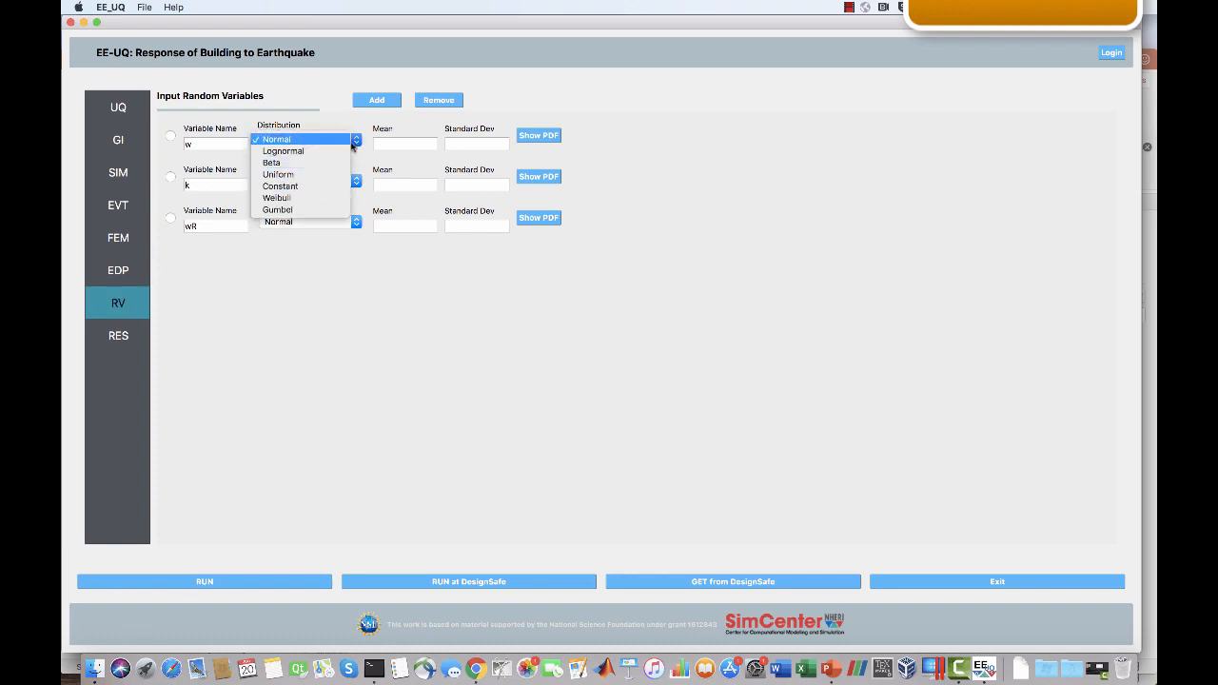
{"action": "left_click", "coordinate": [344, 142]}
{"action": "left_click", "coordinate": [390, 140]}
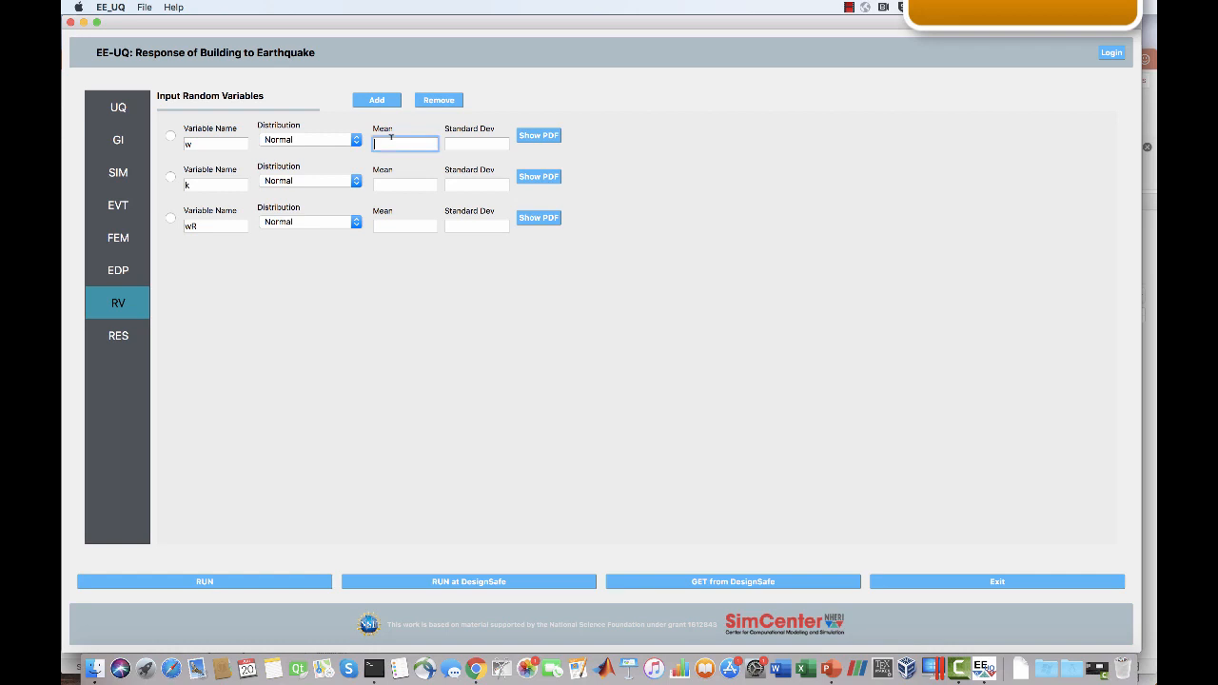
{"action": "type", "text": "100"}
{"action": "left_click", "coordinate": [458, 139]}
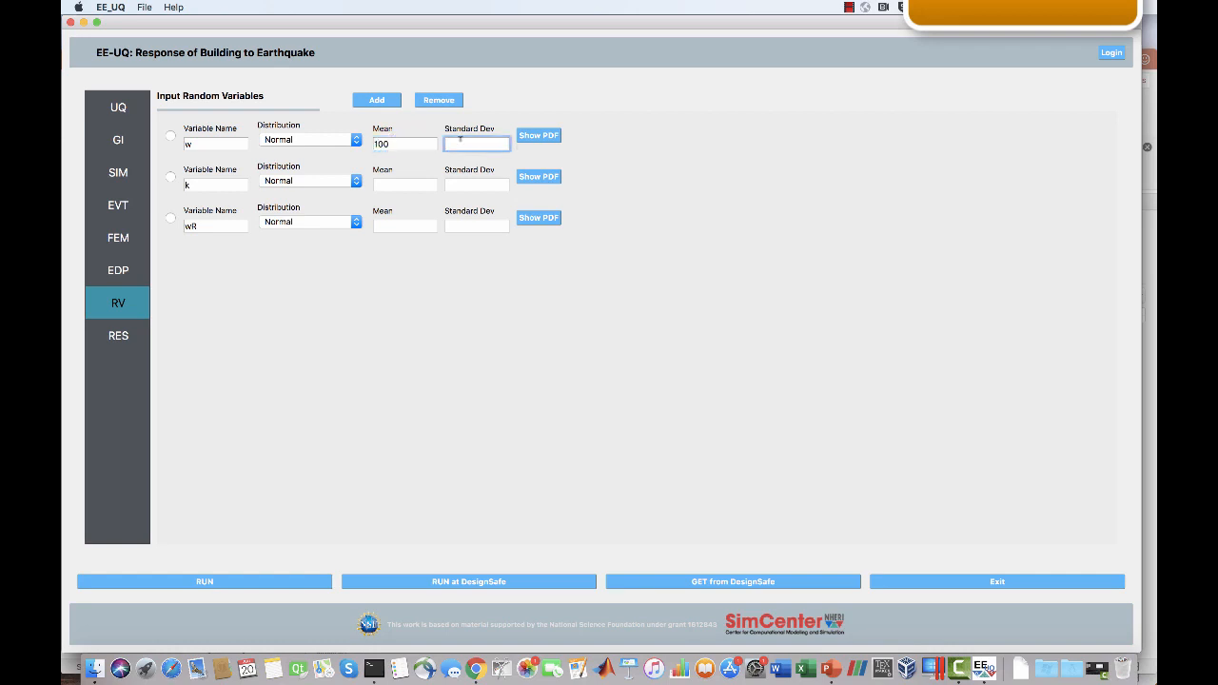
{"action": "type", "text": "10"}
Set the mean of random variable k to 325 and its standard deviation to 50.
{"action": "left_click", "coordinate": [400, 183]}
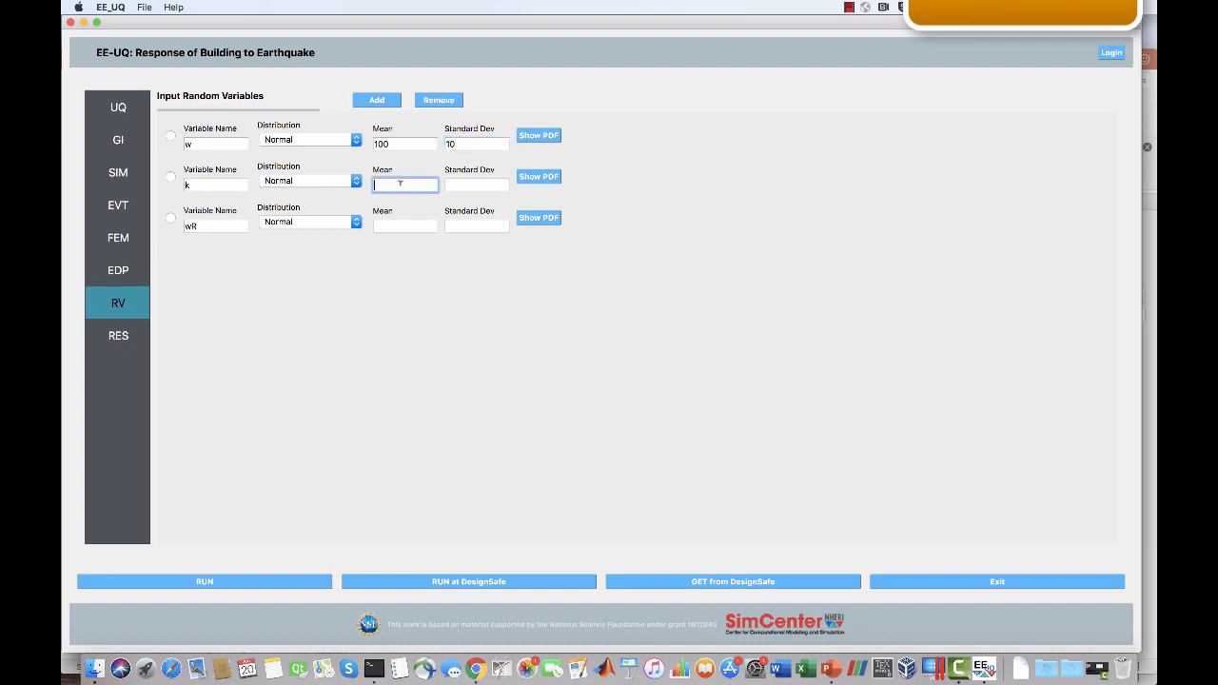
{"action": "type", "text": "325"}
{"action": "left_click", "coordinate": [466, 182]}
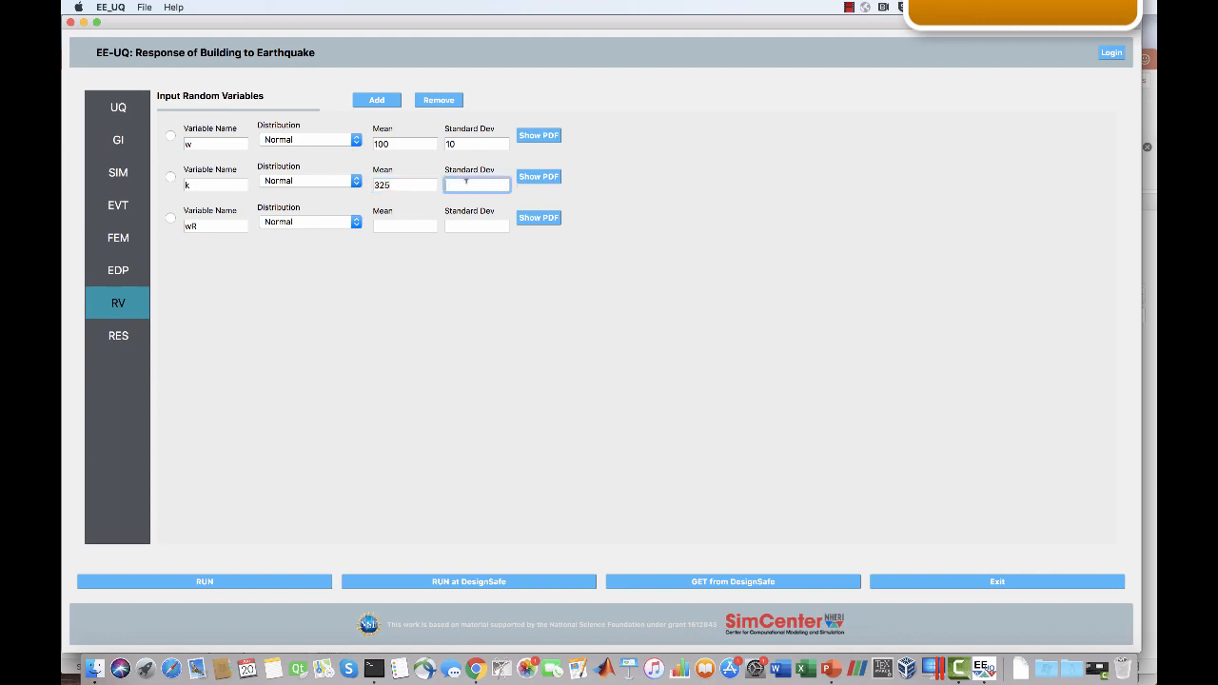
{"action": "type", "text": "50"}
Set the mean of random variable wR to 50 and its standard deviation to 5.
{"action": "left_click", "coordinate": [395, 223]}
{"action": "type", "text": "50"}
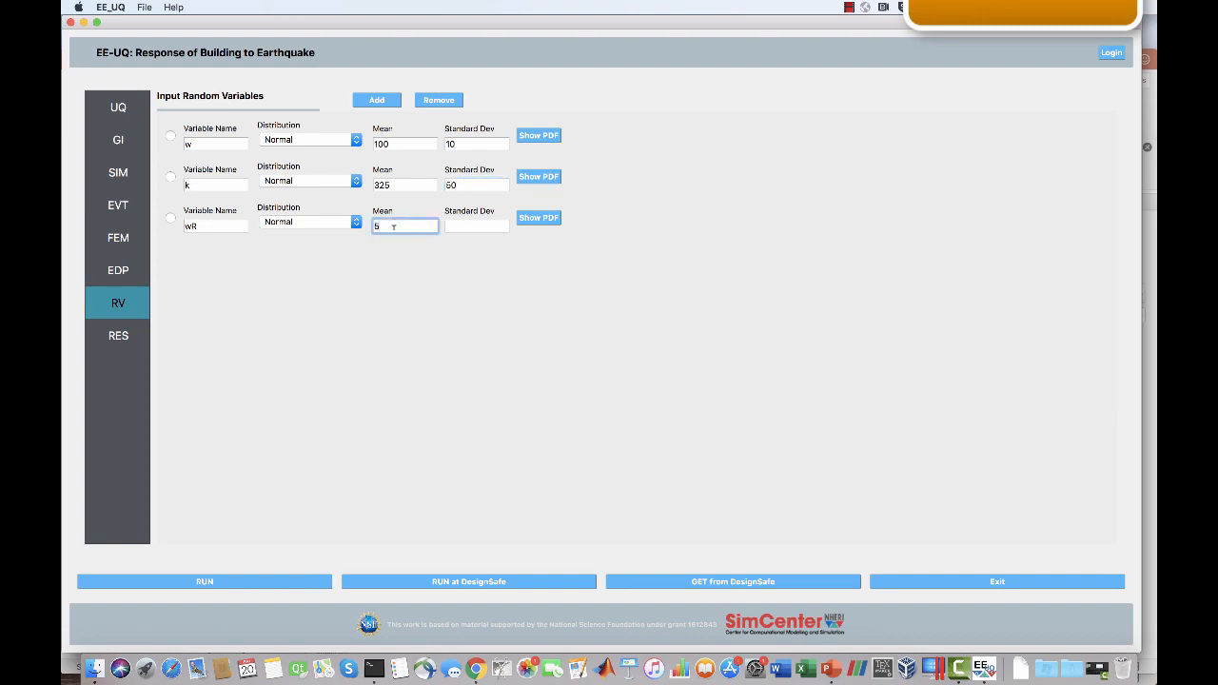
{"action": "left_click", "coordinate": [463, 223]}
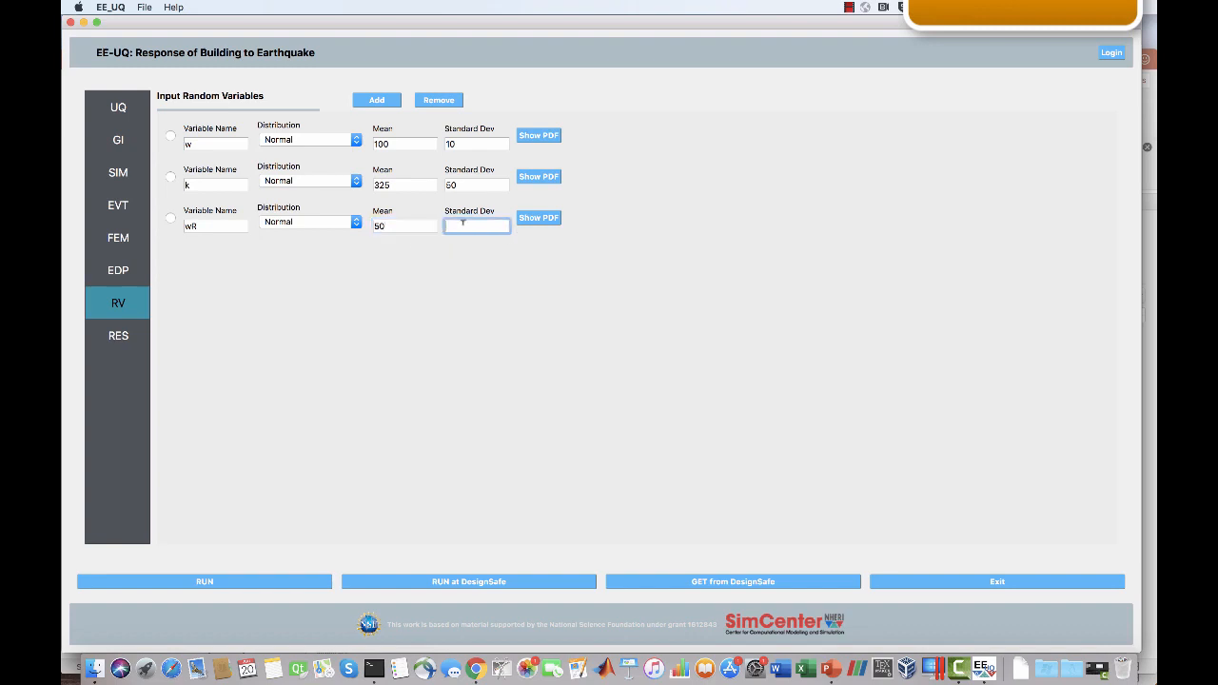
{"action": "type", "text": "5"}
{"action": "left_click", "coordinate": [503, 254]}
View the probability density function of random variable wR, and close the plot.
{"action": "left_click", "coordinate": [534, 221]}
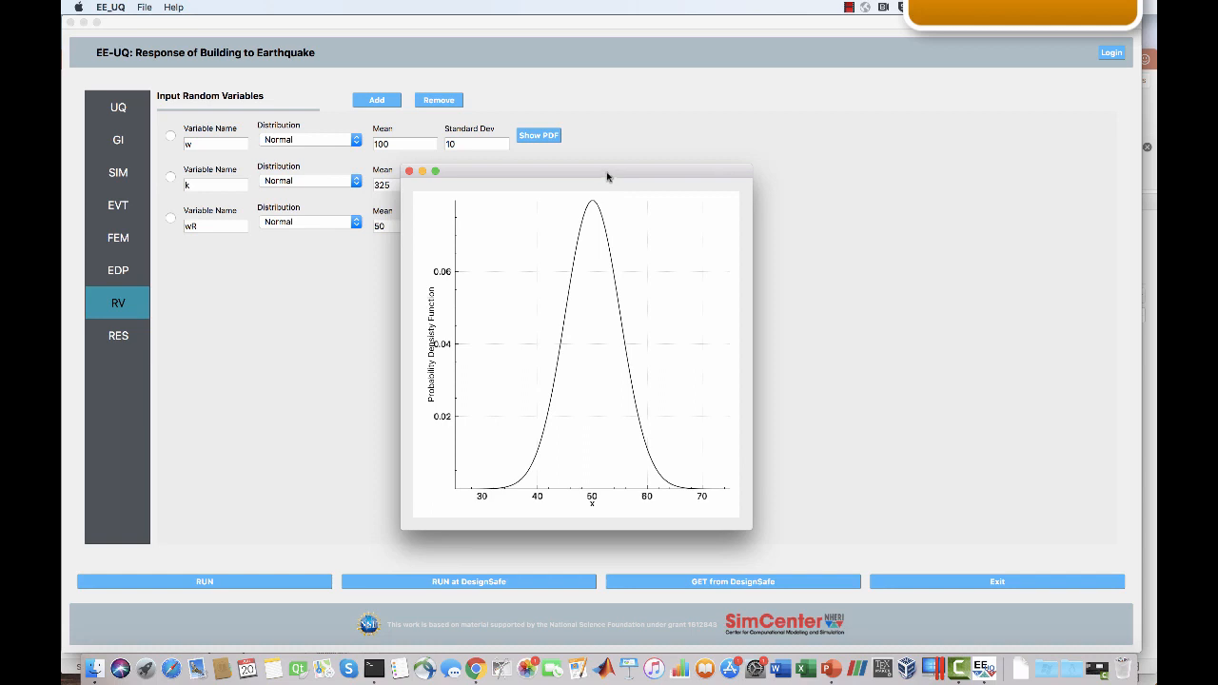
{"action": "left_click_drag", "start_coordinate": [609, 180], "coordinate": [775, 116]}
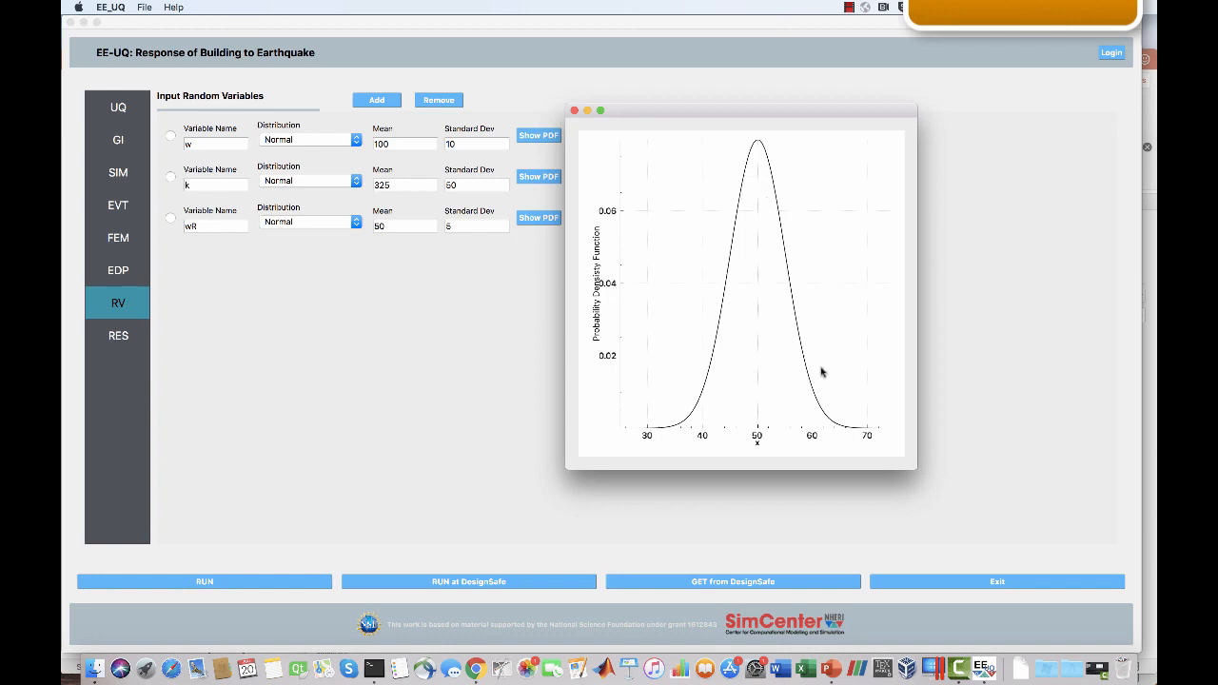
{"action": "left_click", "coordinate": [574, 110]}
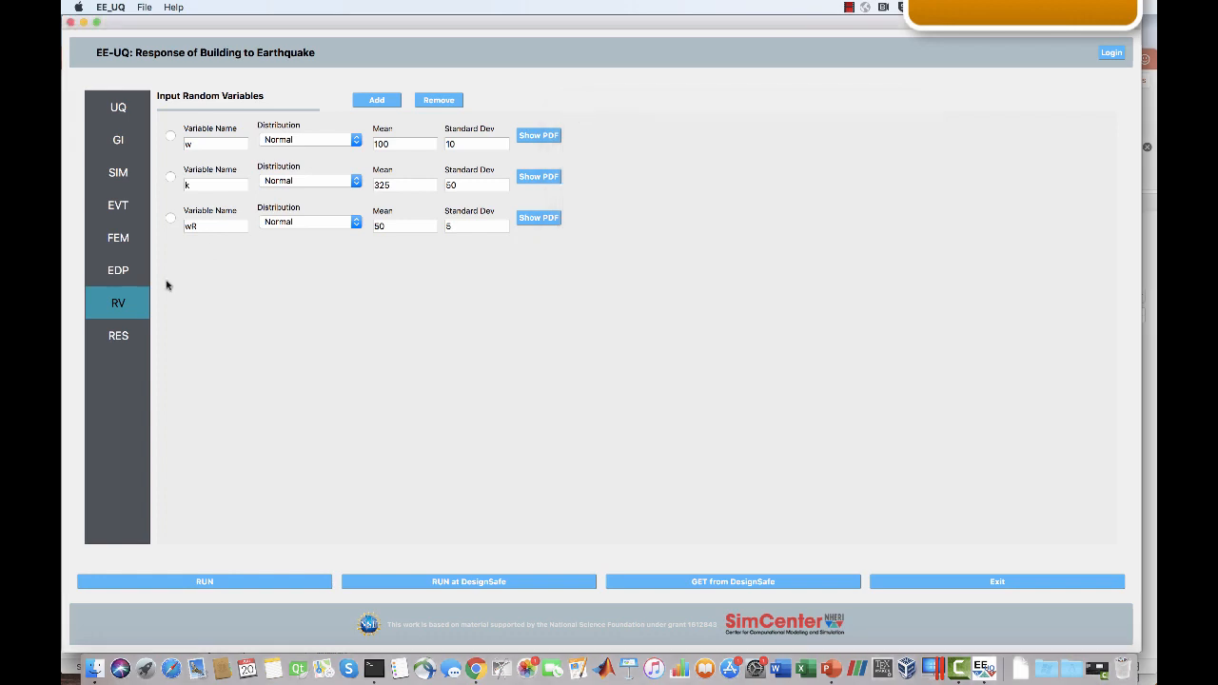
Run the uncertainty analysis locally with the defined random variables.
{"action": "left_click", "coordinate": [131, 330]}
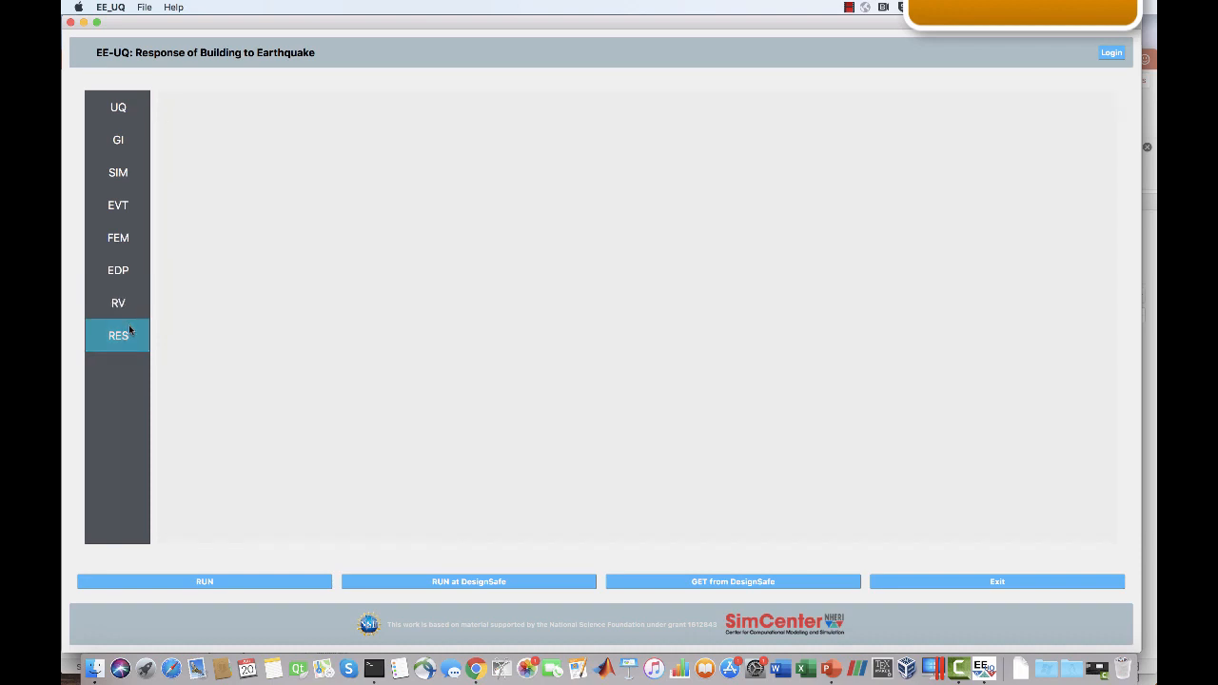
{"action": "left_click", "coordinate": [124, 308]}
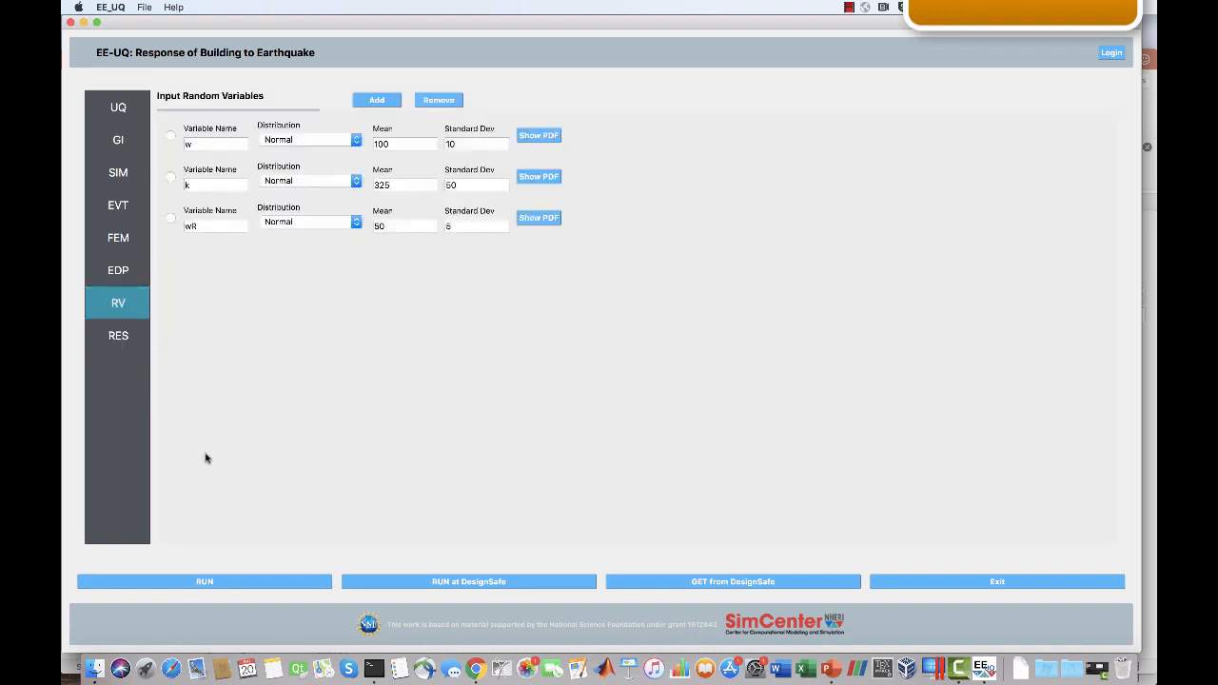
{"action": "left_click", "coordinate": [193, 584]}
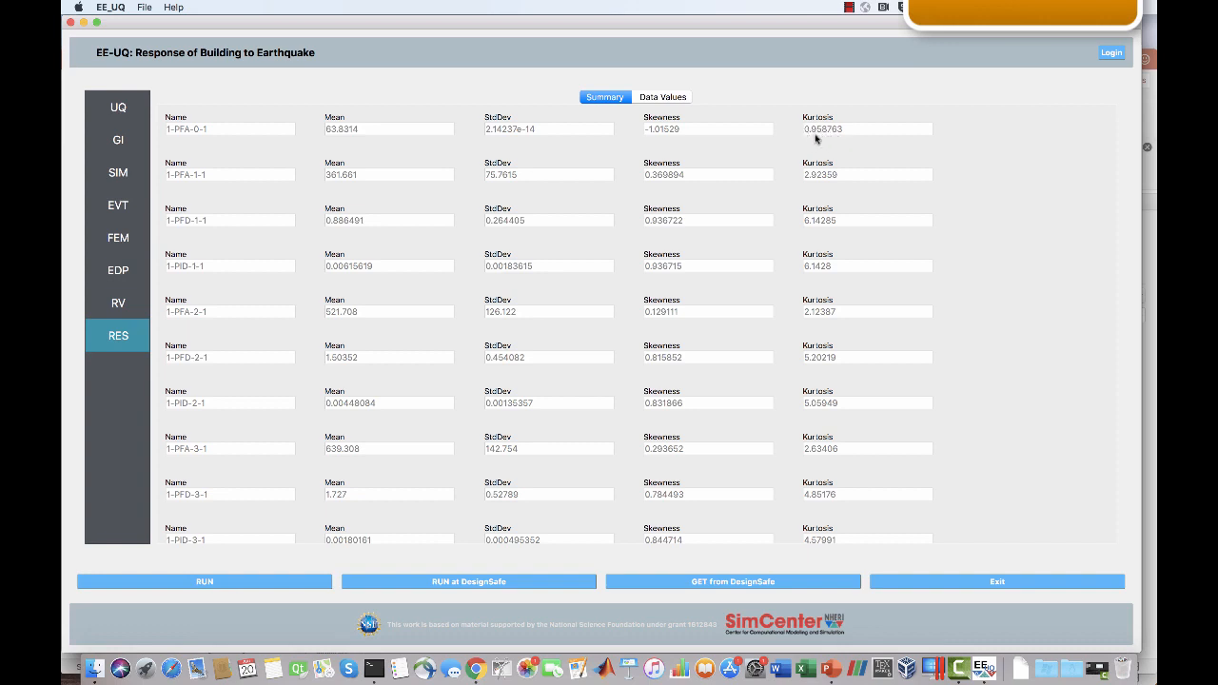
Examine the individual data values of all runs in the results table.
{"action": "left_click", "coordinate": [663, 97]}
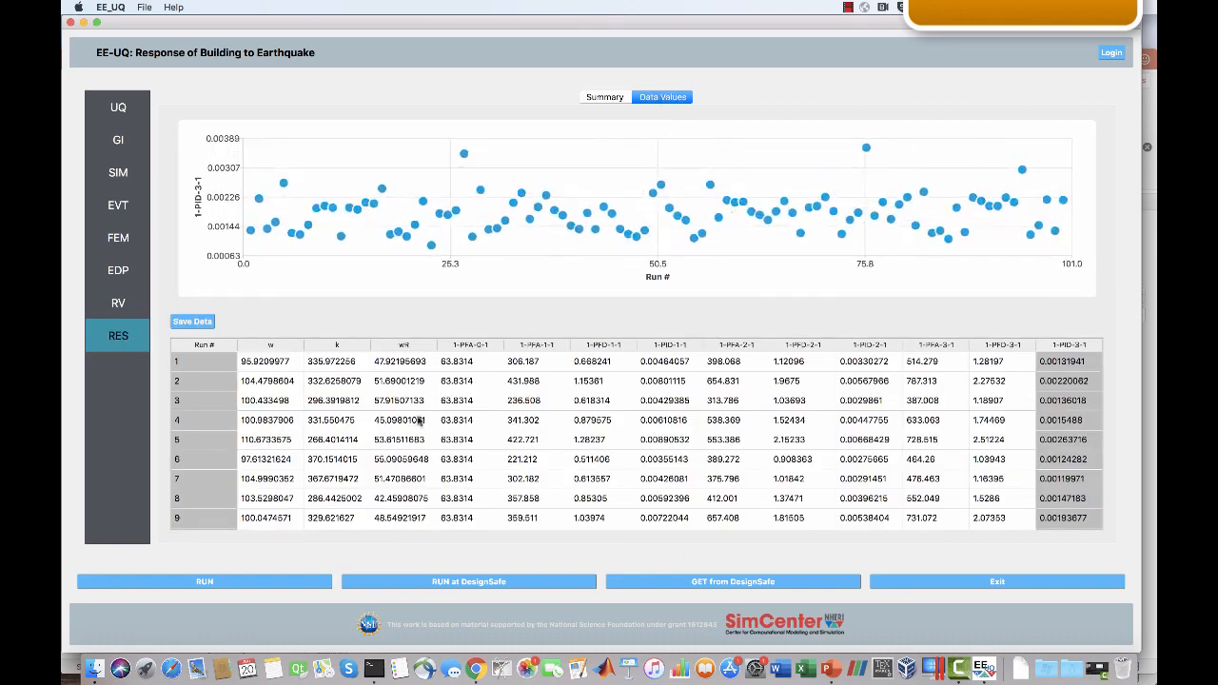
{"action": "scroll", "coordinate": [325, 420], "scroll_direction": "down", "scroll_amount": 5}
{"action": "scroll", "coordinate": [323, 417], "scroll_direction": "down", "scroll_amount": 20}
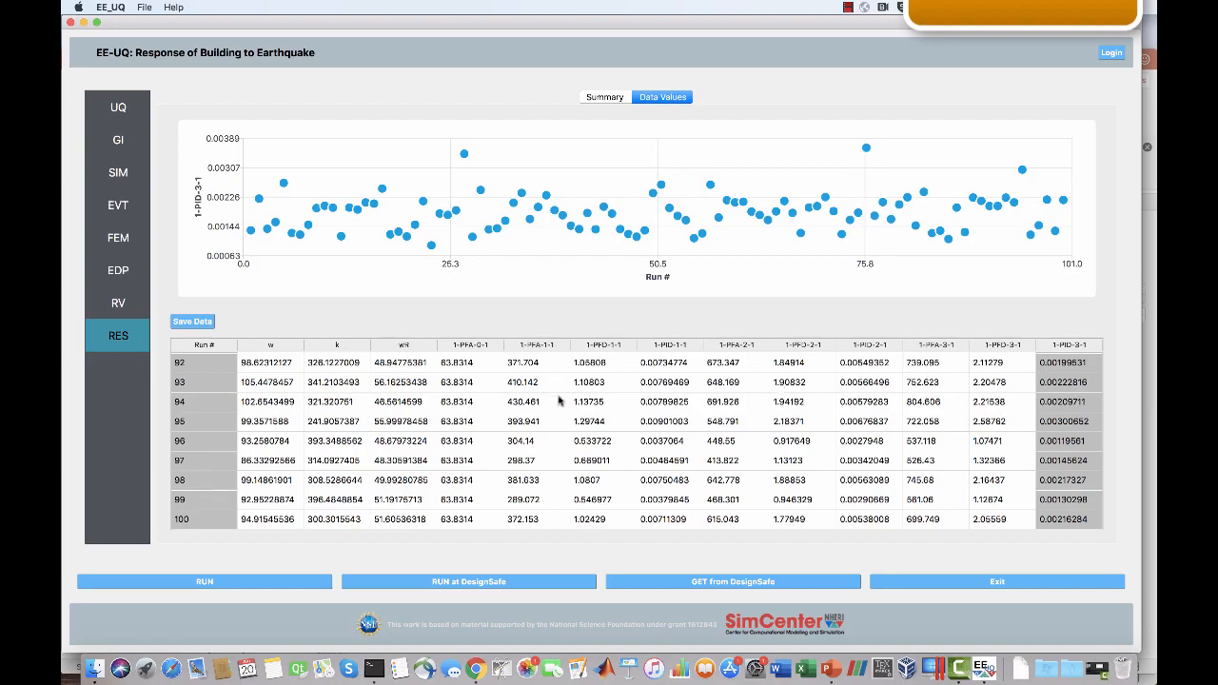
{"action": "scroll", "coordinate": [560, 399], "scroll_direction": "up", "scroll_amount": 20}
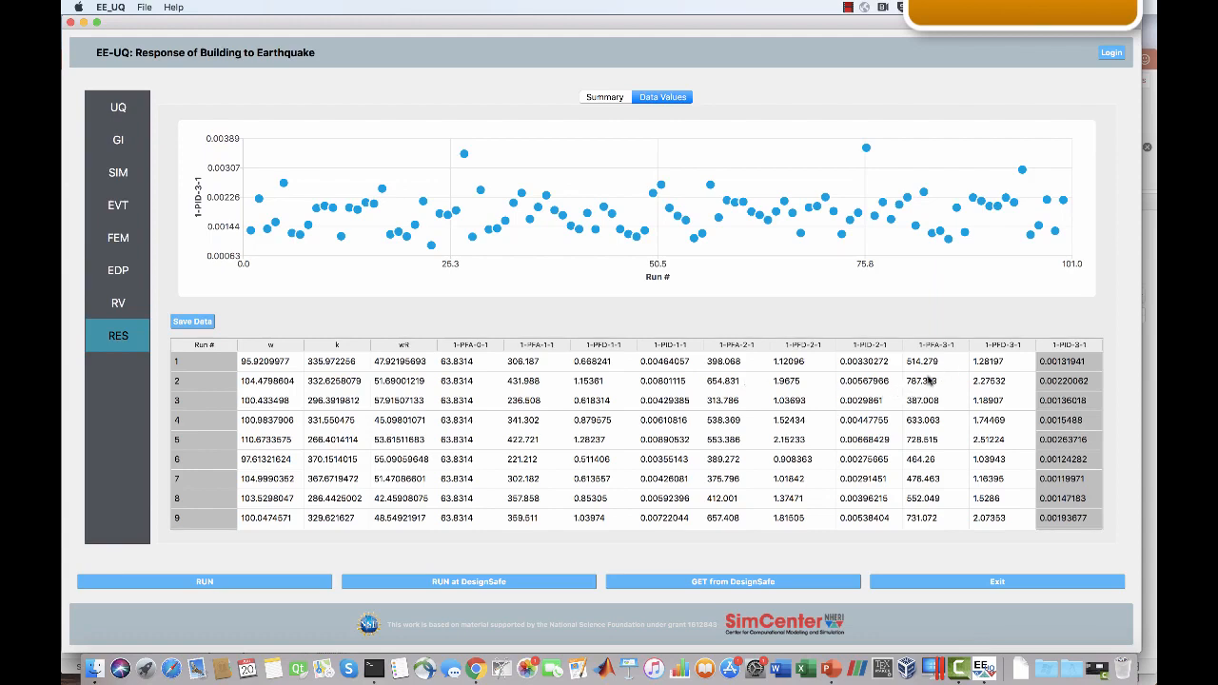
Plot the third-floor displacement response 1-PFD-3-1 against the run number, then against stiffness k.
{"action": "left_click", "coordinate": [991, 387]}
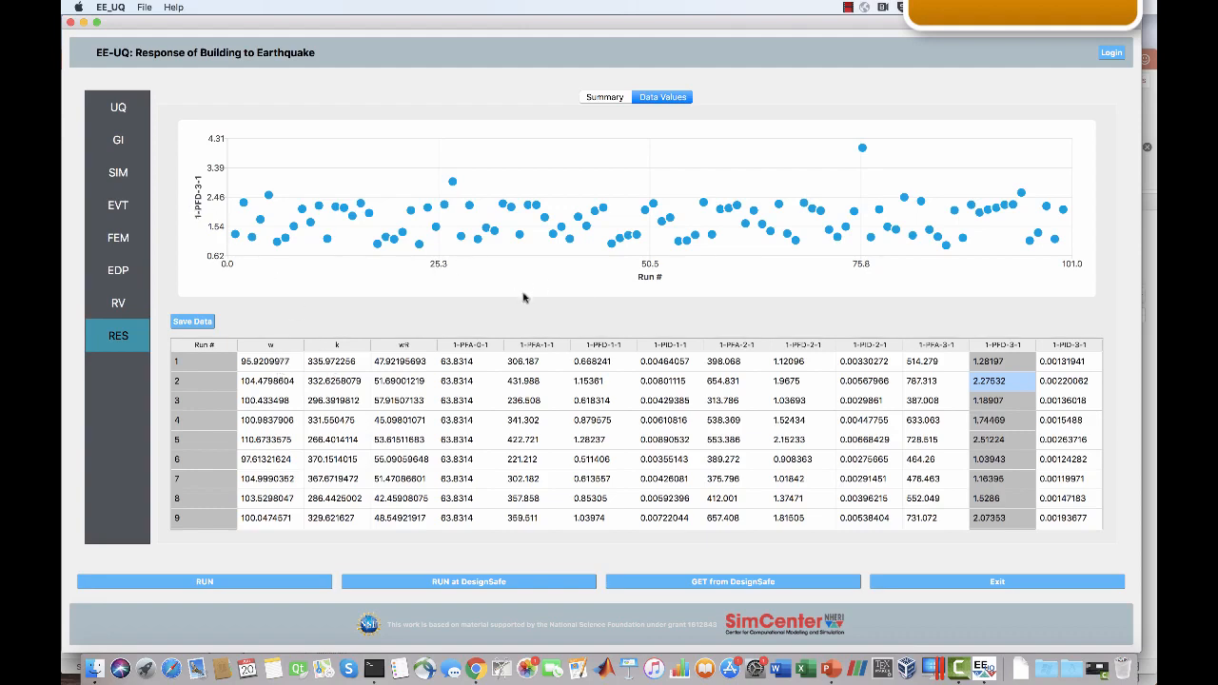
{"action": "scroll", "coordinate": [342, 375], "scroll_direction": "down", "scroll_amount": 1}
{"action": "left_click", "coordinate": [341, 380]}
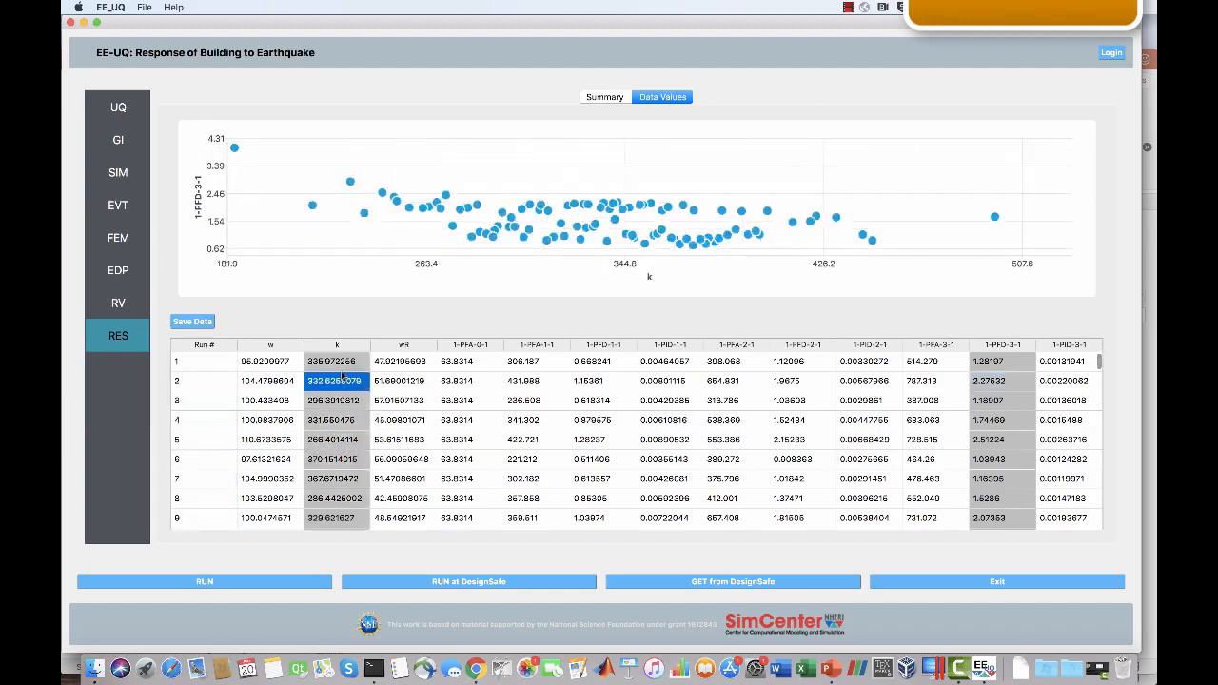
{"action": "left_click", "coordinate": [657, 292]}
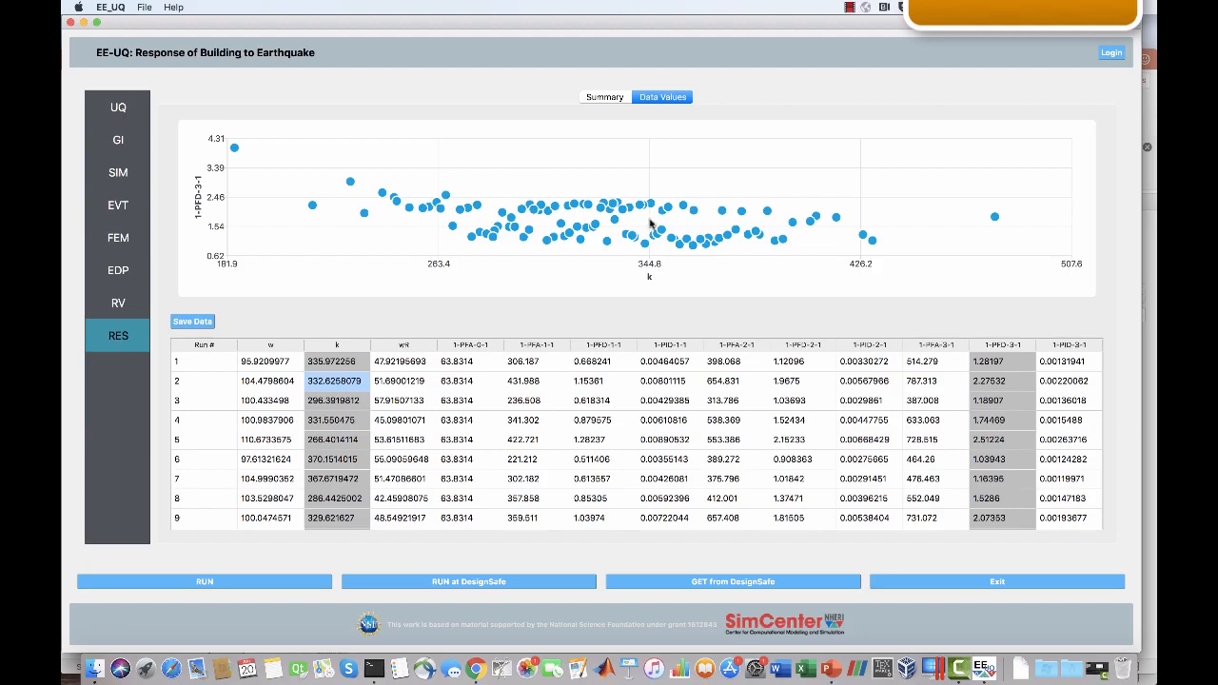
Display the cumulative probability and frequency histogram for response 1-PFD-3-1, then the same two plots for k.
{"action": "left_click", "coordinate": [998, 370]}
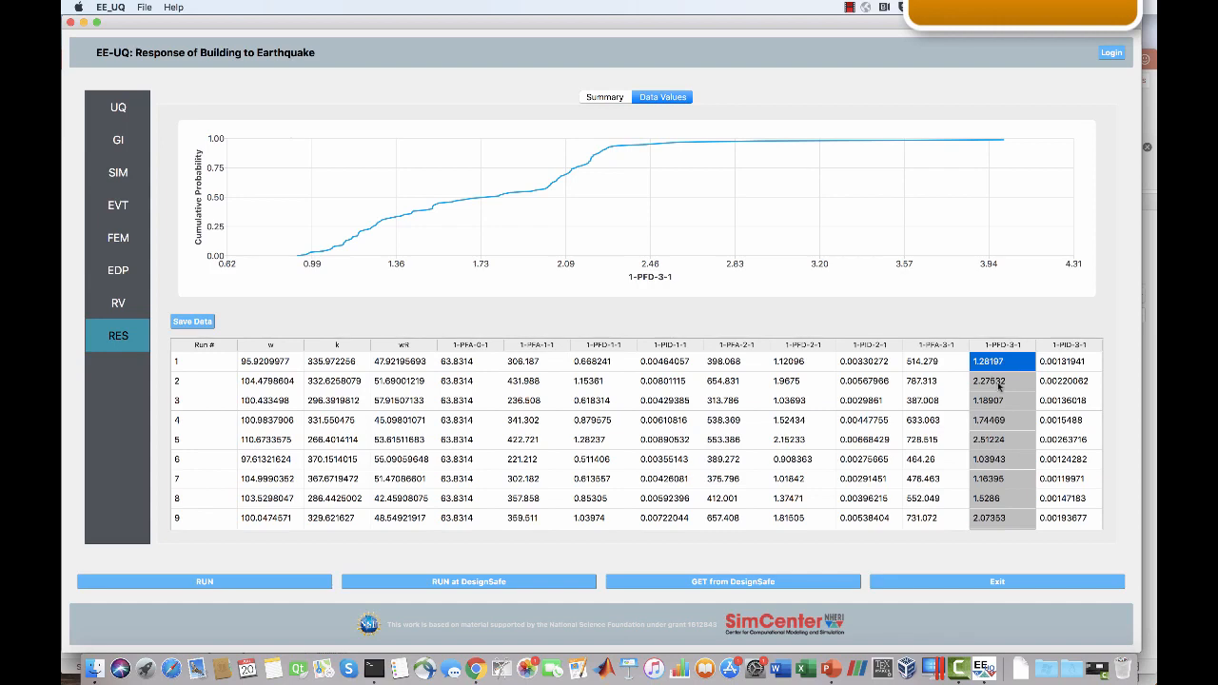
{"action": "left_click", "coordinate": [999, 383]}
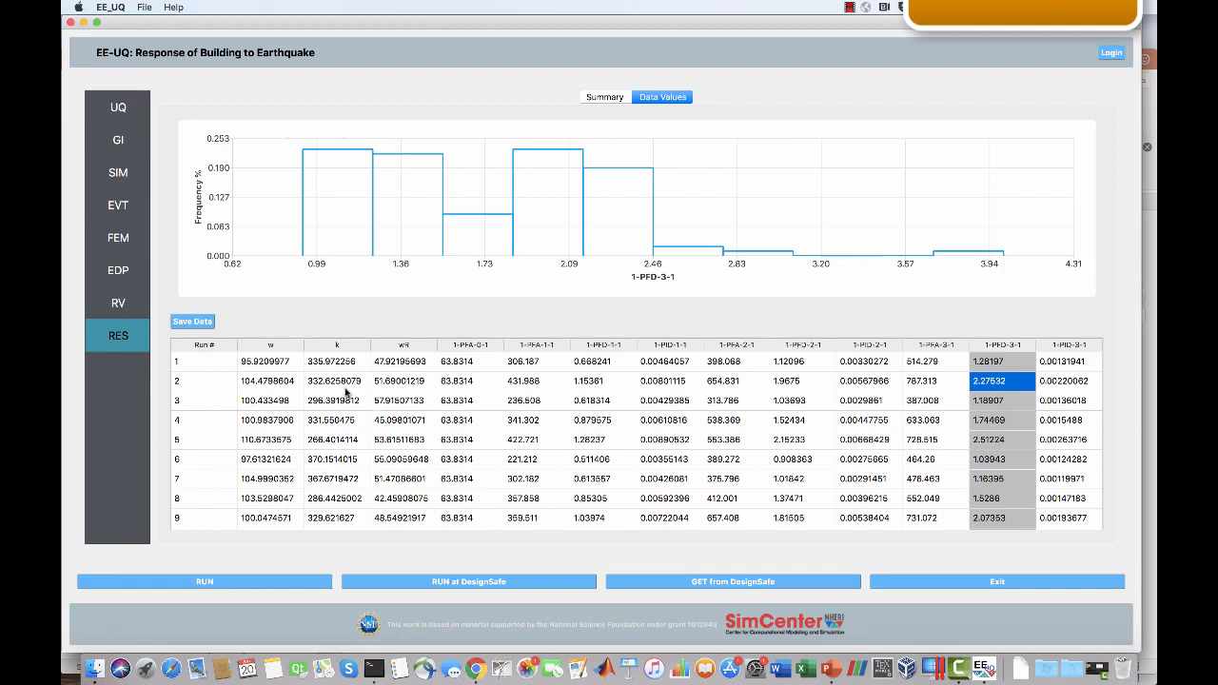
{"action": "scroll", "coordinate": [346, 391], "scroll_direction": "down", "scroll_amount": 1}
{"action": "left_click", "coordinate": [345, 390]}
{"action": "right_click", "coordinate": [345, 391]}
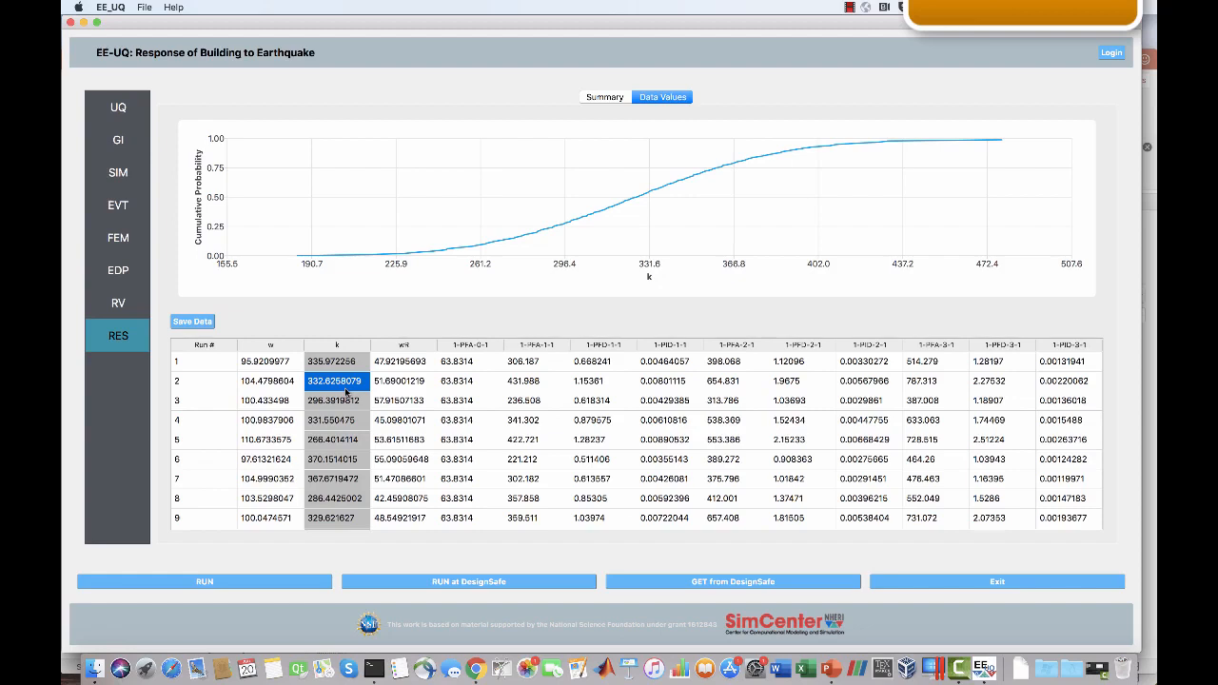
{"action": "left_click", "coordinate": [345, 391]}
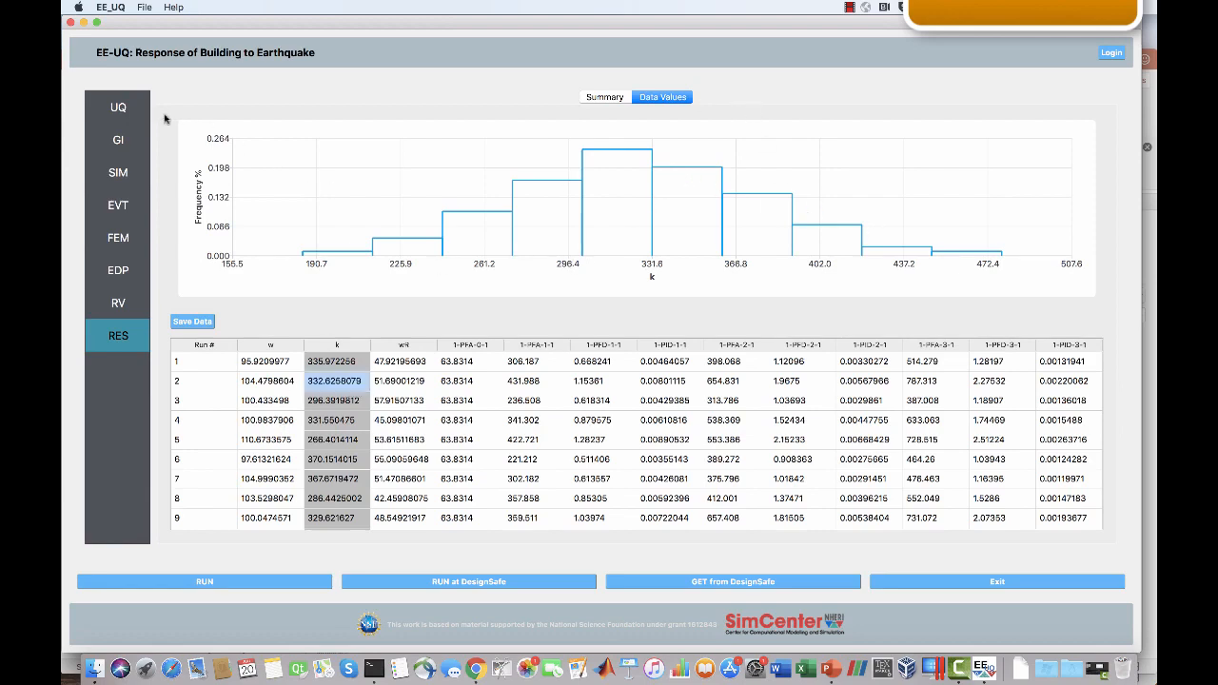
Check the UQ method settings and save the model as the JSON file p12-7.
{"action": "left_click", "coordinate": [134, 113]}
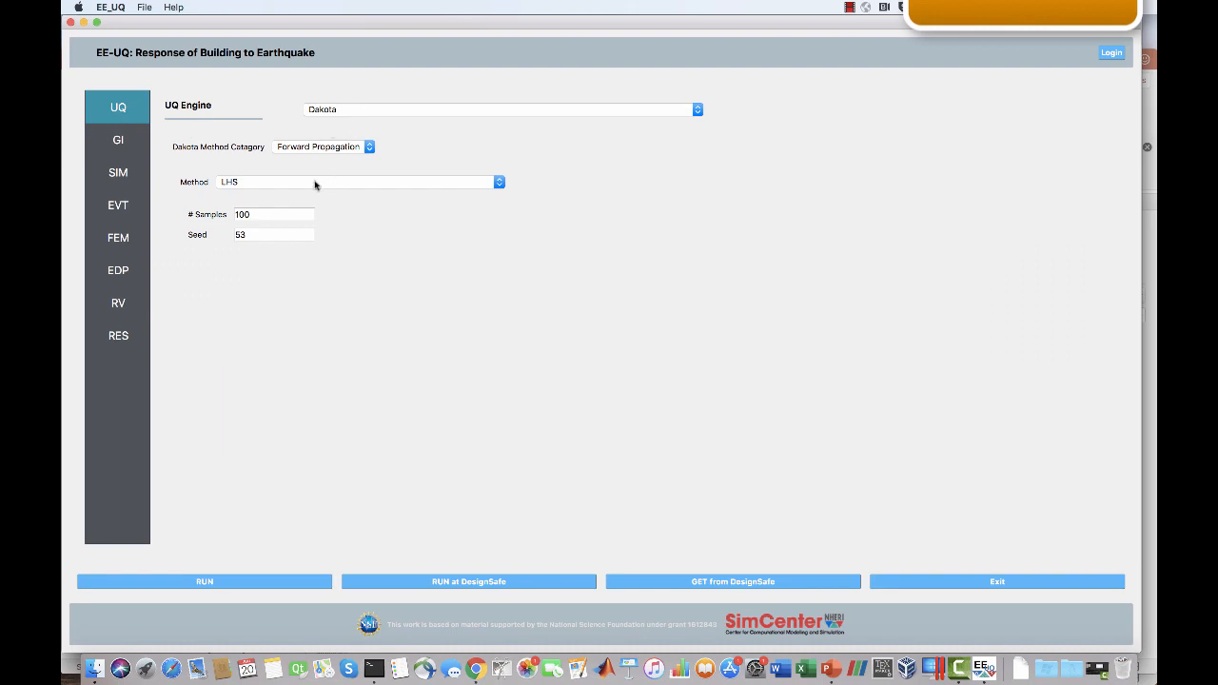
{"action": "left_click", "coordinate": [145, 8]}
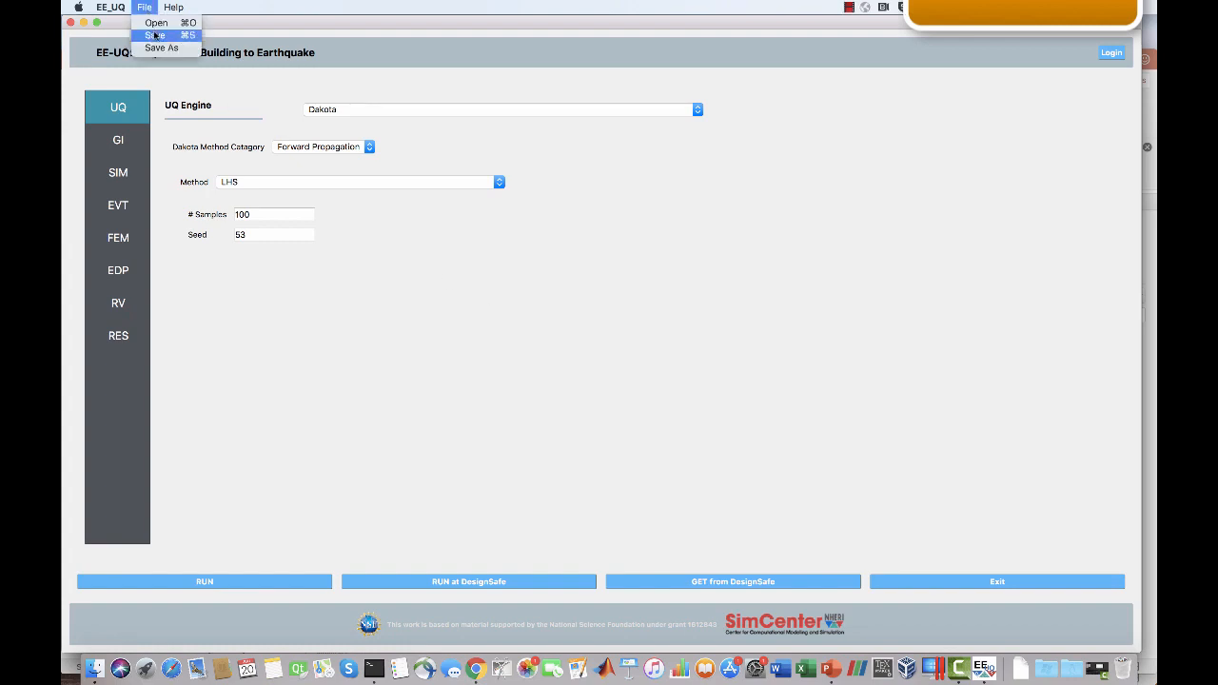
{"action": "left_click", "coordinate": [154, 35]}
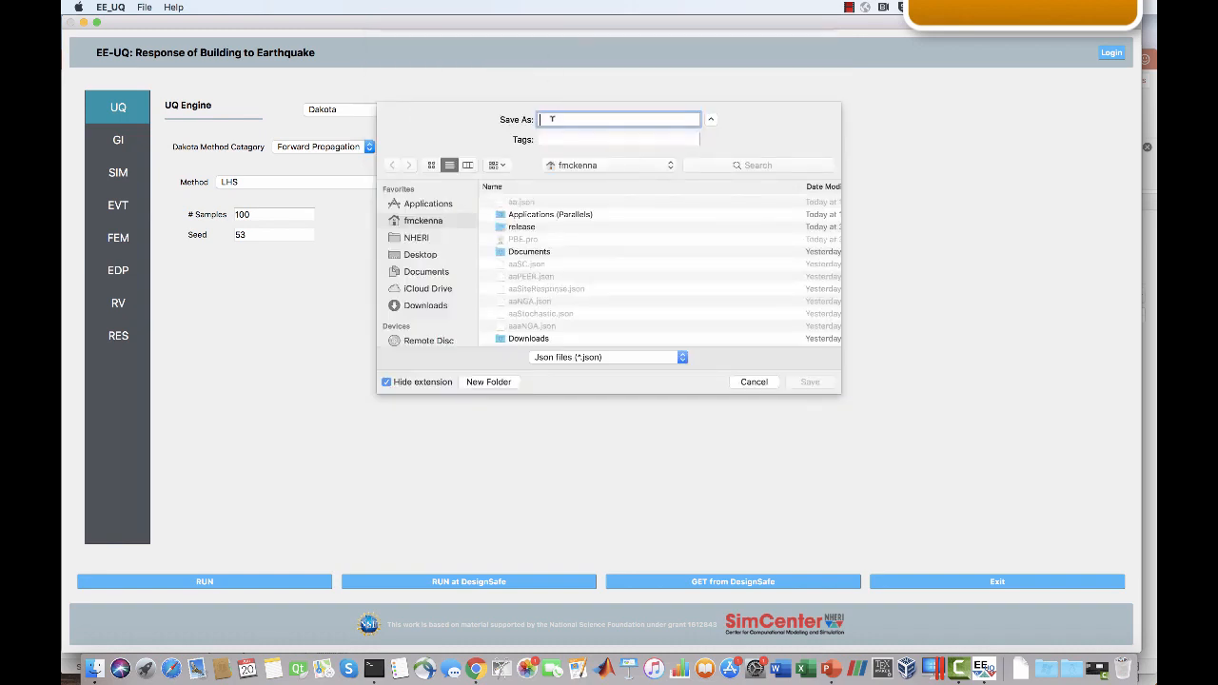
{"action": "type", "text": "p12-7"}
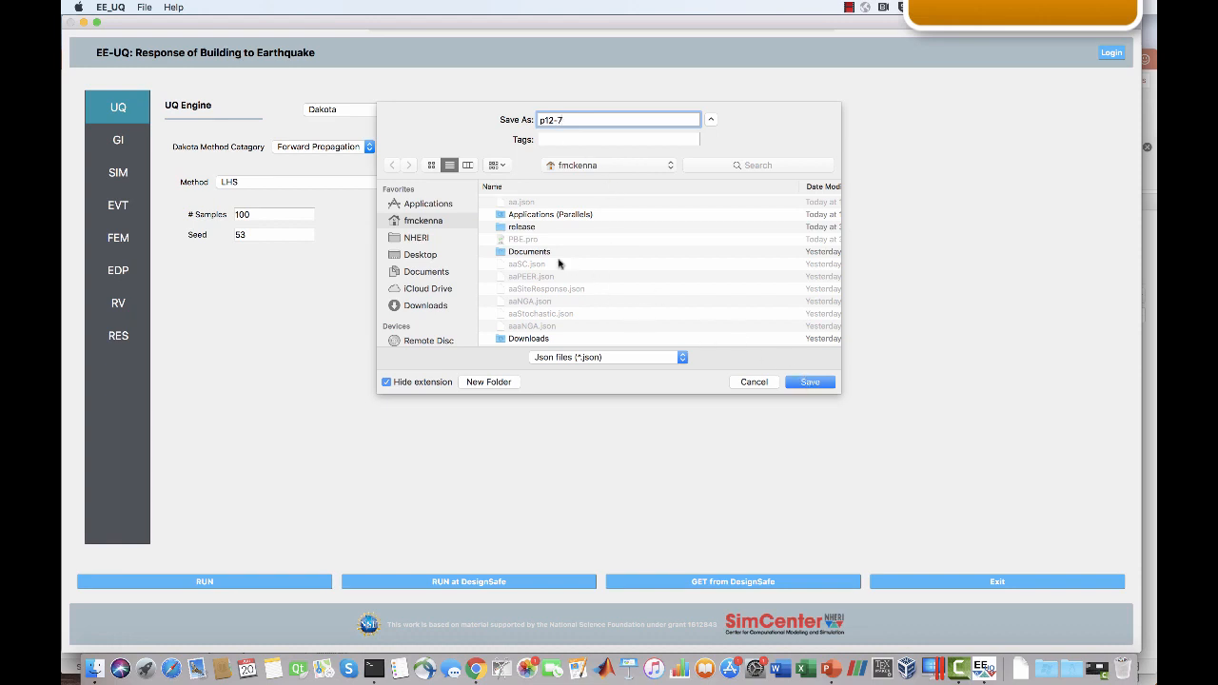
{"action": "left_click", "coordinate": [811, 386]}
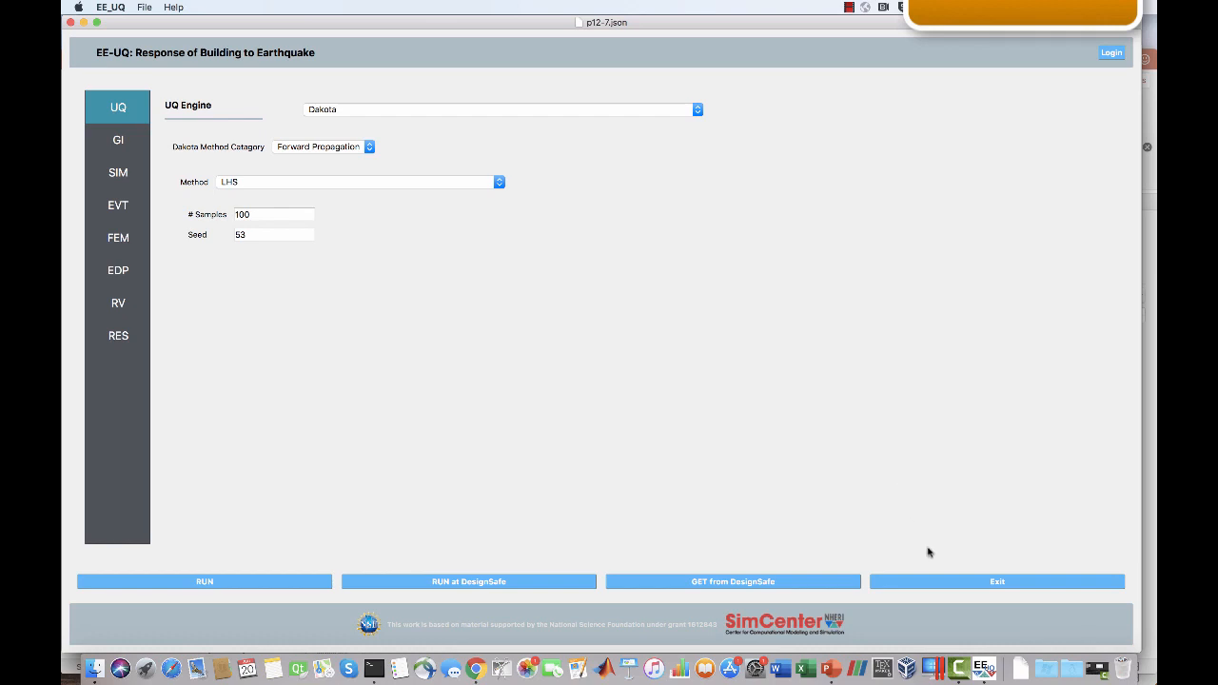
Exit EE-UQ and switch to Microsoft PowerPoint.
{"action": "left_click", "coordinate": [921, 581]}
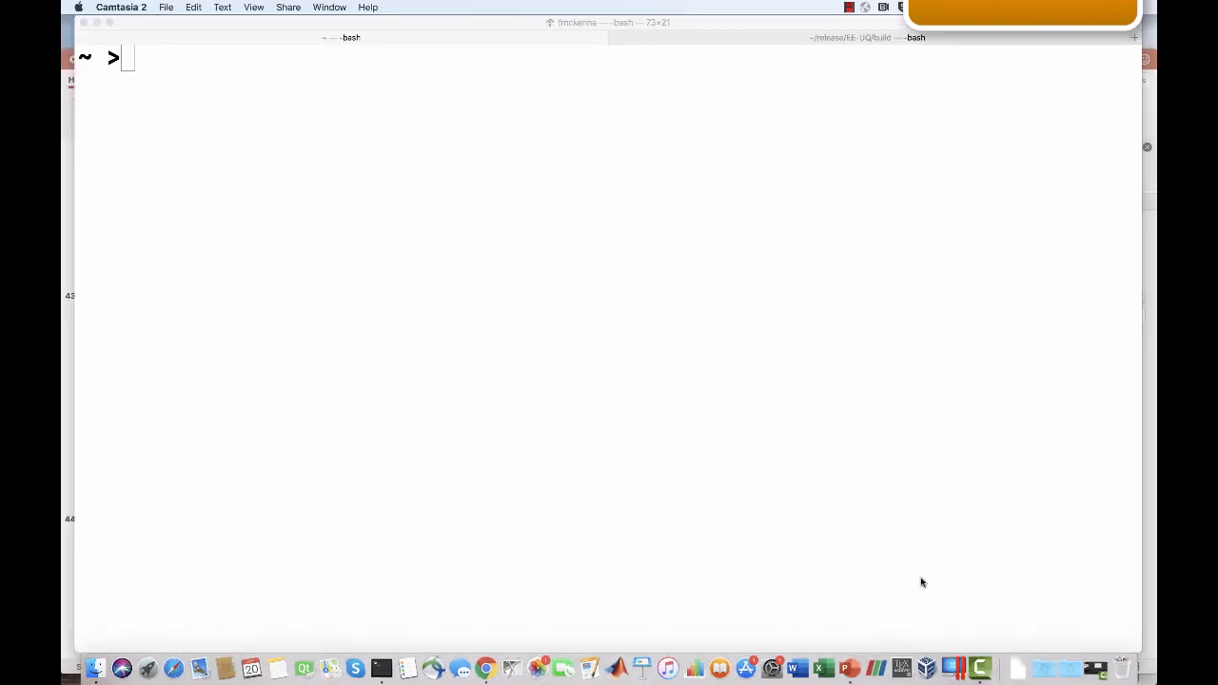
{"action": "key", "text": "super+Tab"}
{"action": "key", "text": "super+Tab"}
{"action": "key", "text": "super+Tab"}
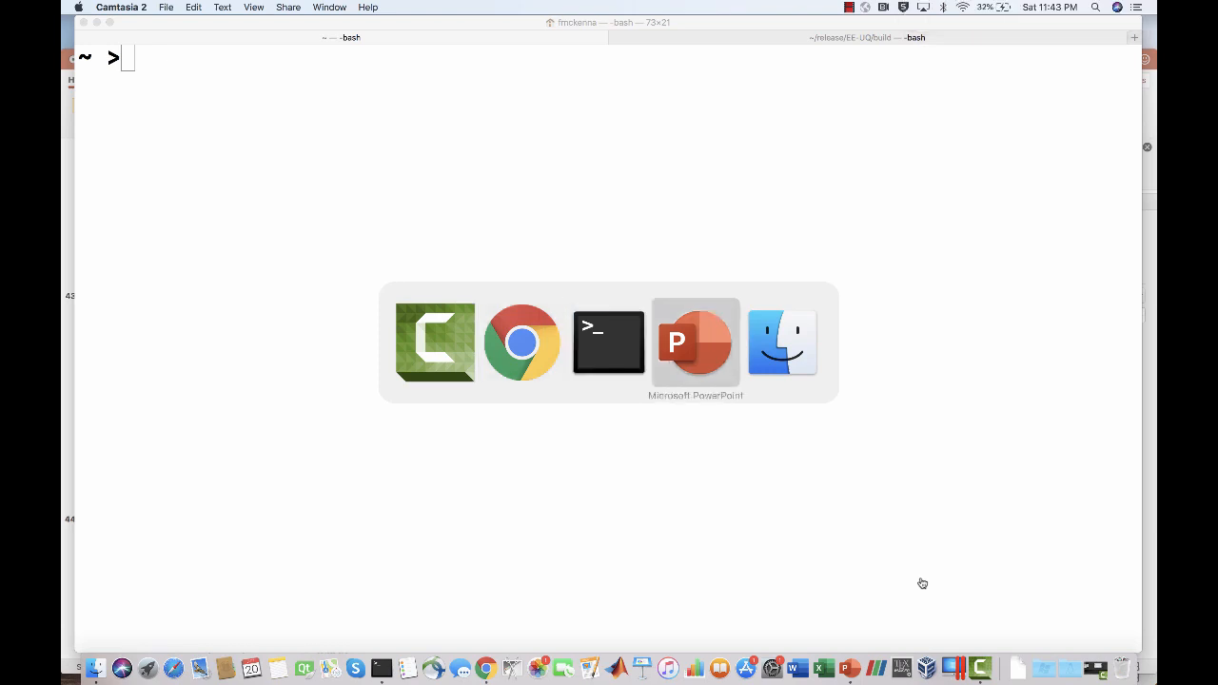
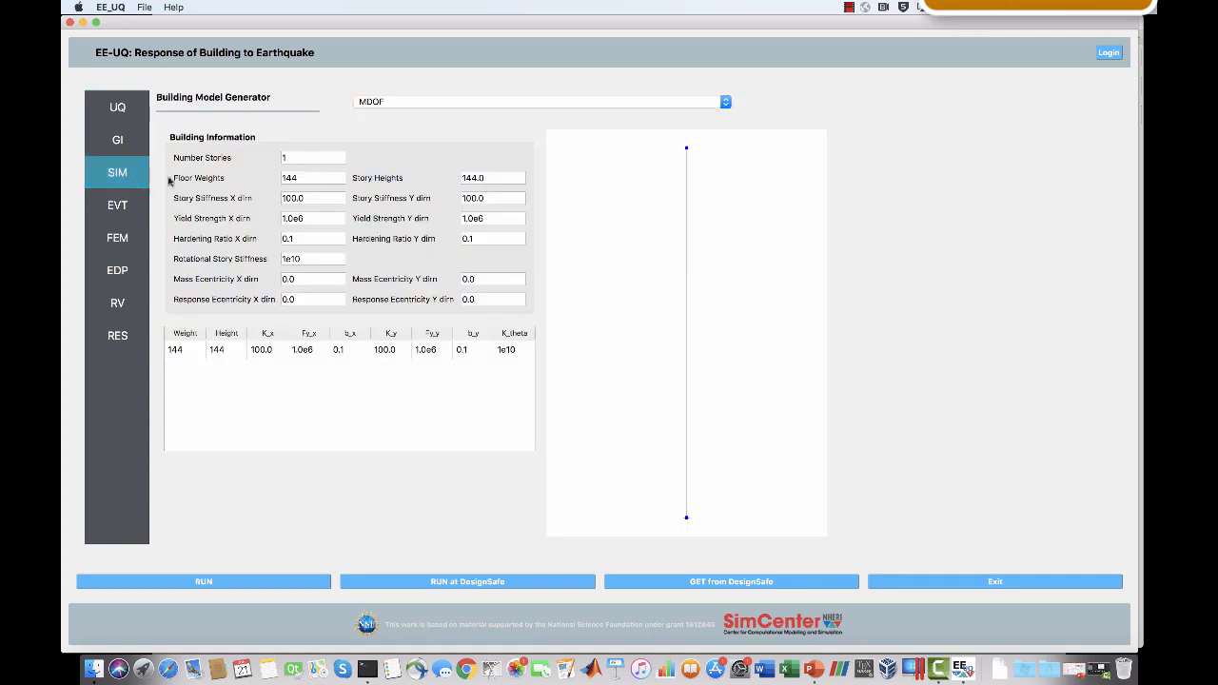
Set the building model generator to OpenSees and load stickModel.tcl from Desktop/EE-UQ_Examples/OpenSeesShearBuilding as the input script.
{"action": "left_click", "coordinate": [533, 105]}
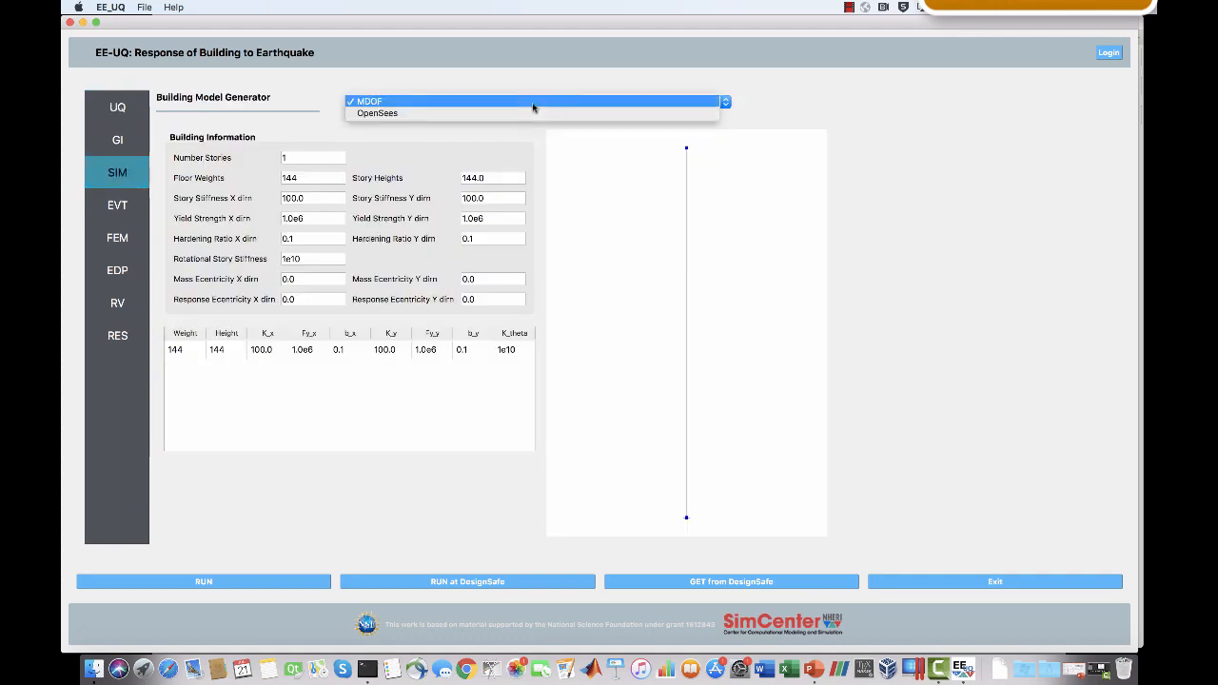
{"action": "left_click", "coordinate": [526, 112]}
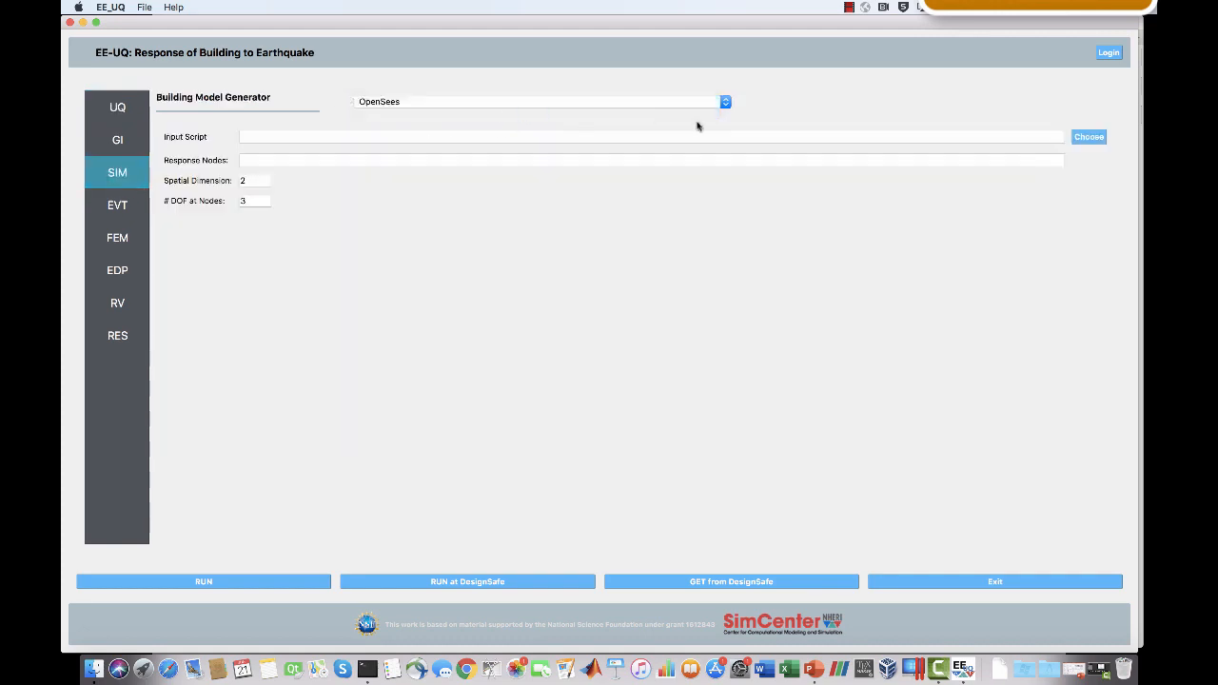
{"action": "left_click", "coordinate": [1086, 138]}
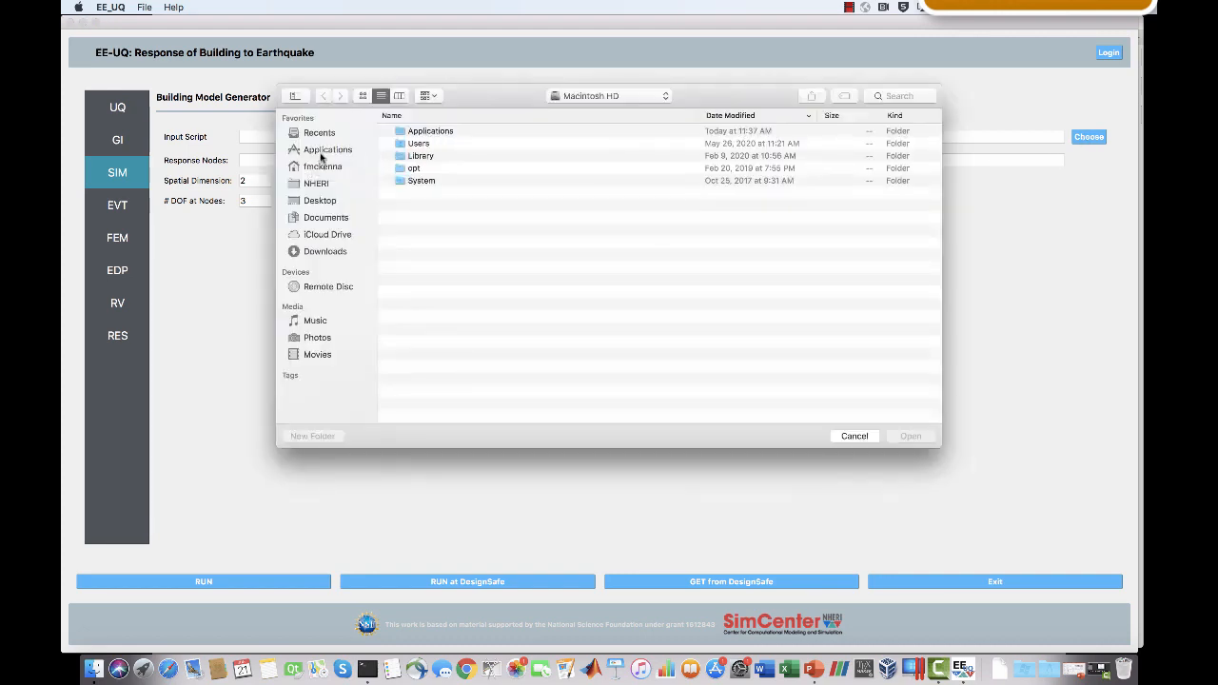
{"action": "left_click", "coordinate": [318, 202]}
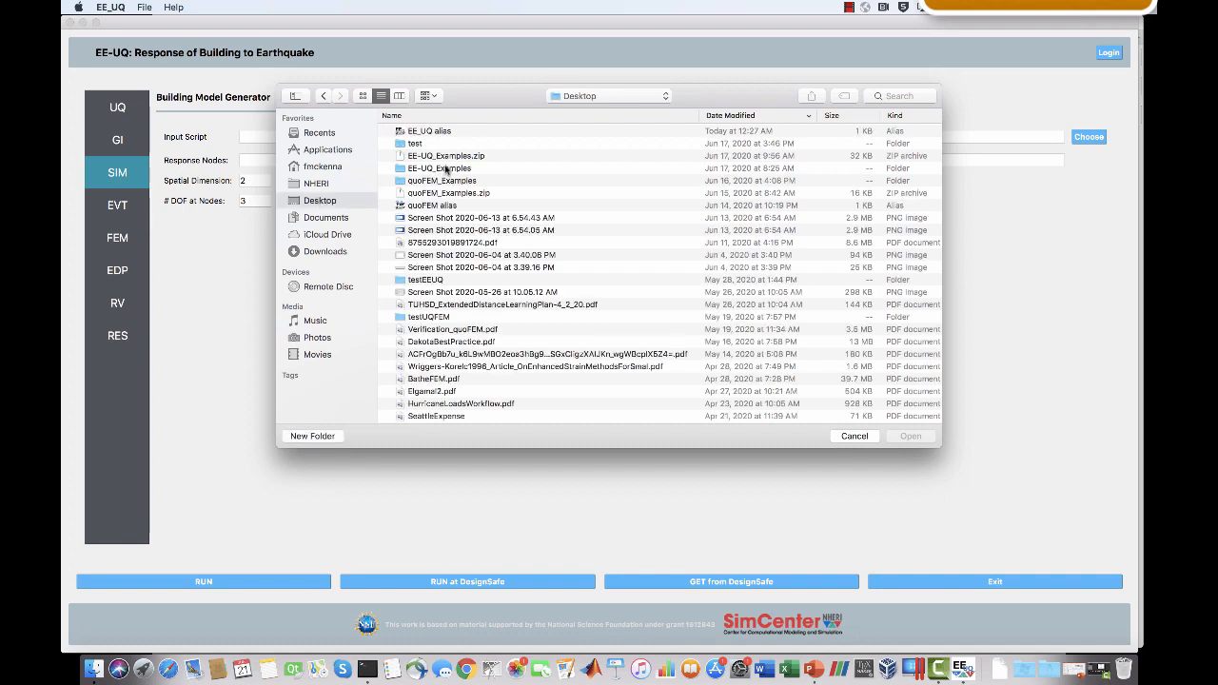
{"action": "double_click", "coordinate": [445, 168]}
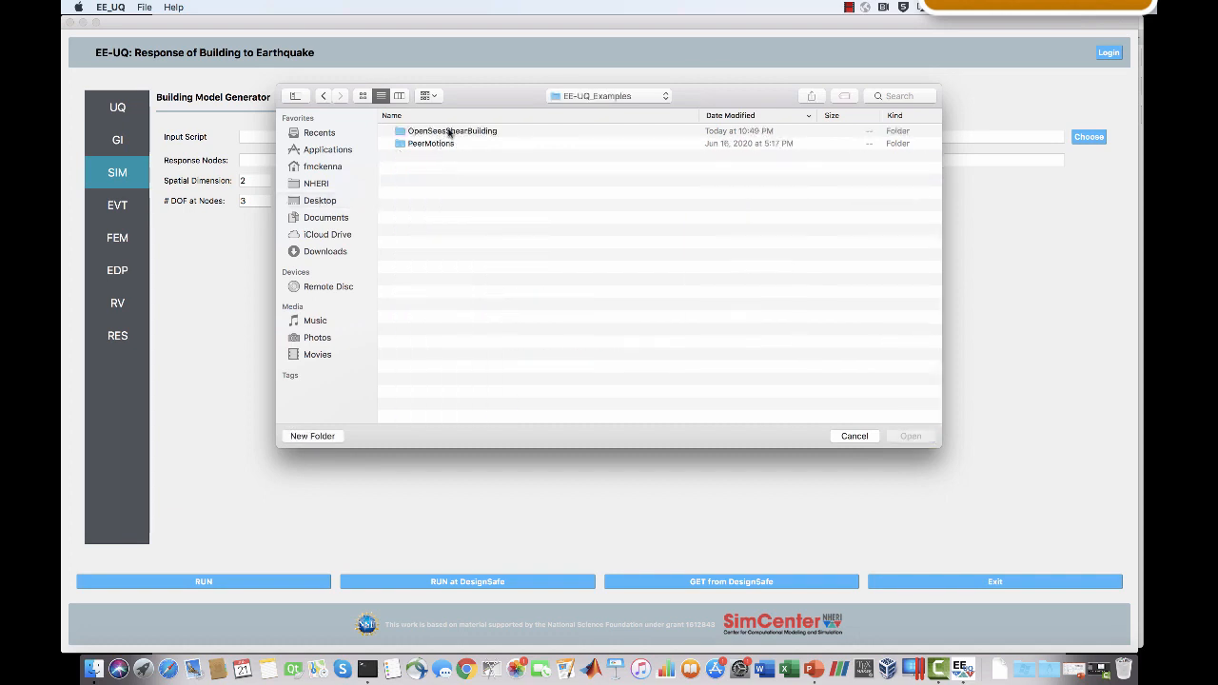
{"action": "double_click", "coordinate": [449, 132]}
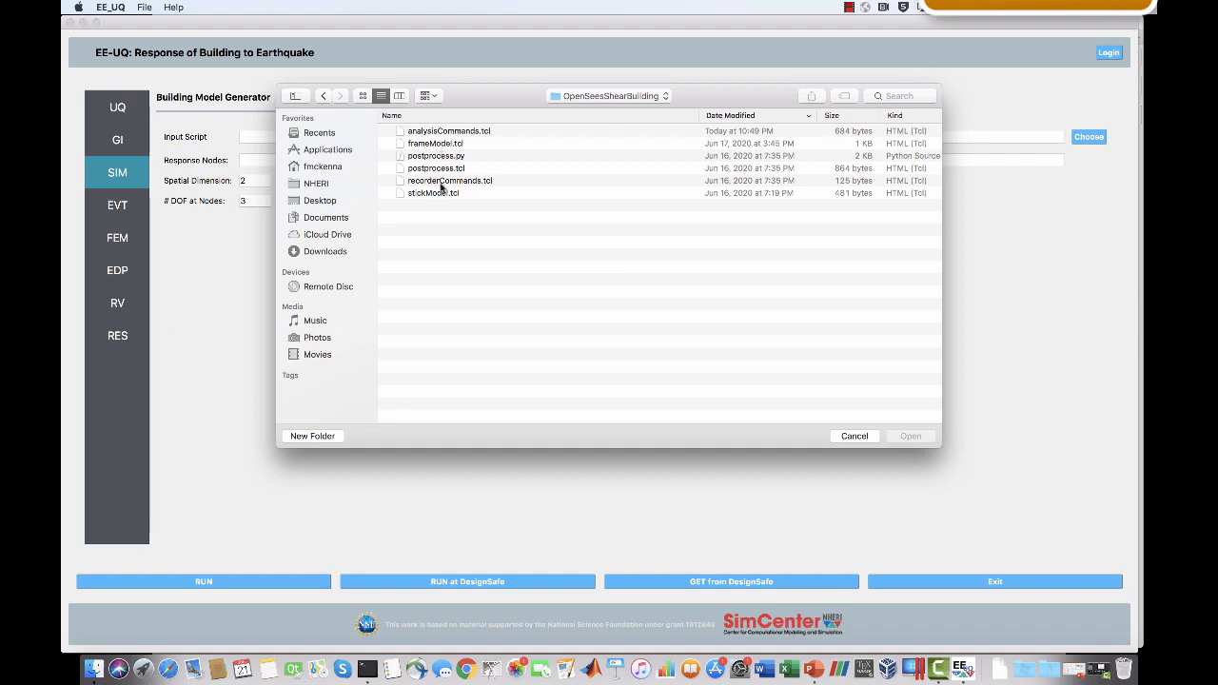
{"action": "left_click", "coordinate": [439, 194]}
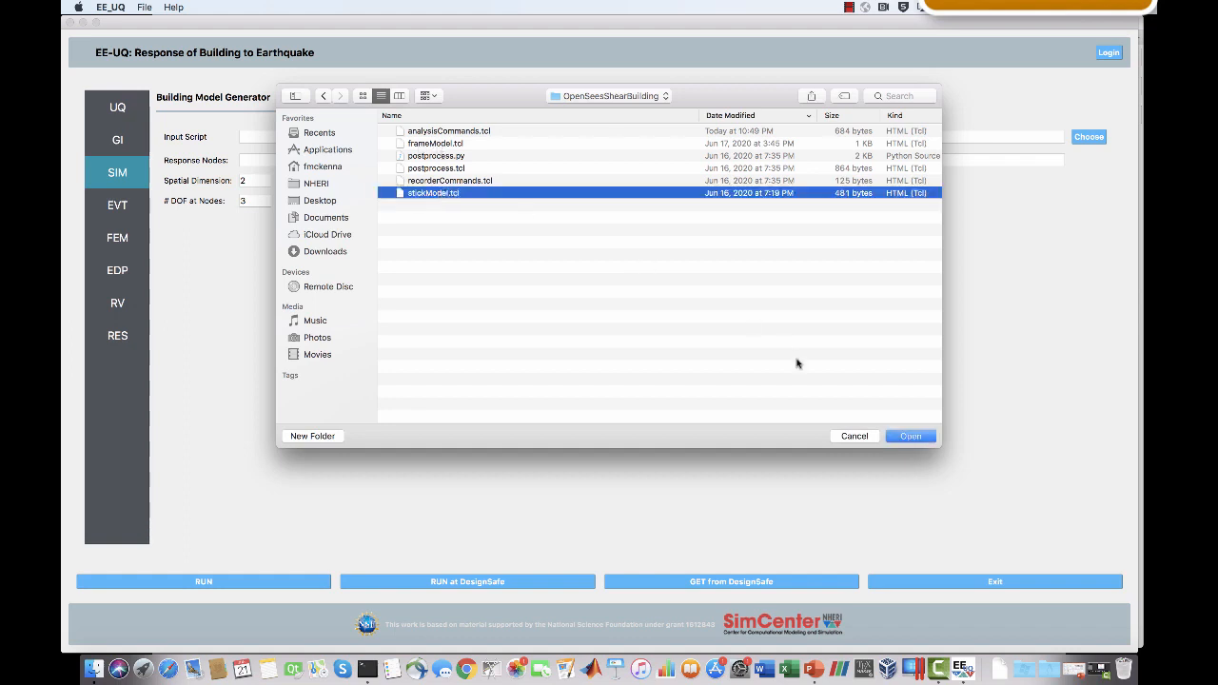
{"action": "left_click", "coordinate": [899, 436]}
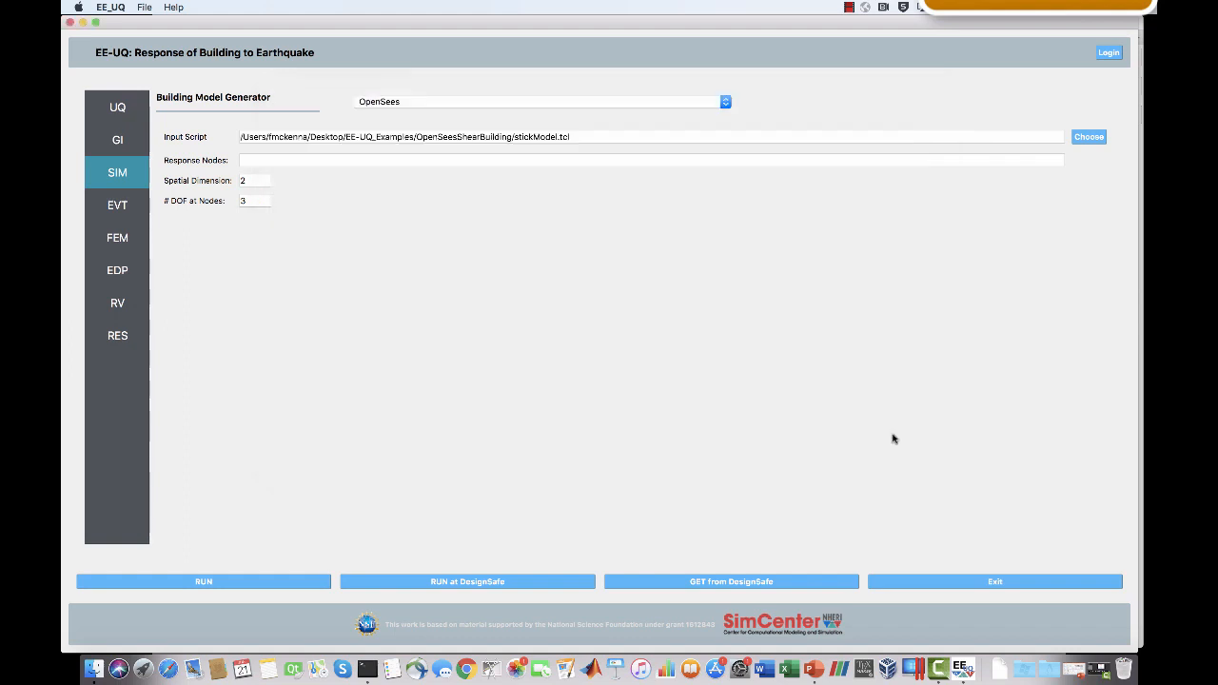
Set the OpenSees model's response nodes to 1,2,3,4 and the load generator to Multiple PEER.
{"action": "left_click", "coordinate": [256, 158]}
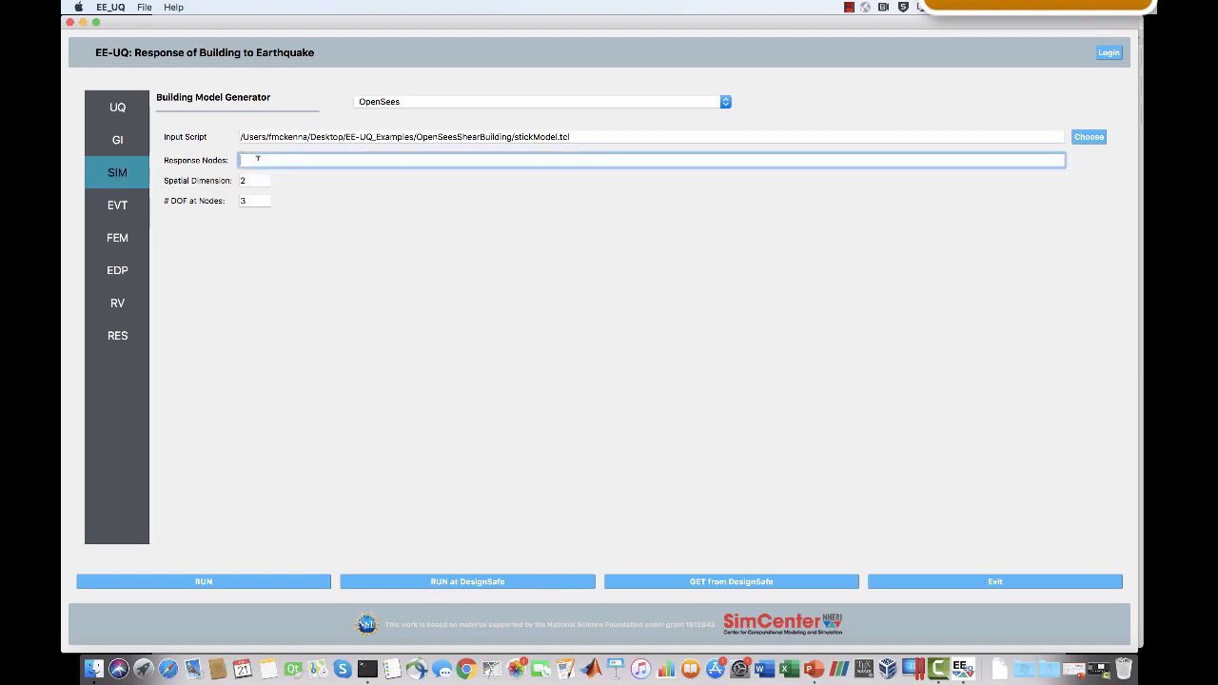
{"action": "type", "text": ",2,3,4"}
{"action": "left_click", "coordinate": [117, 205]}
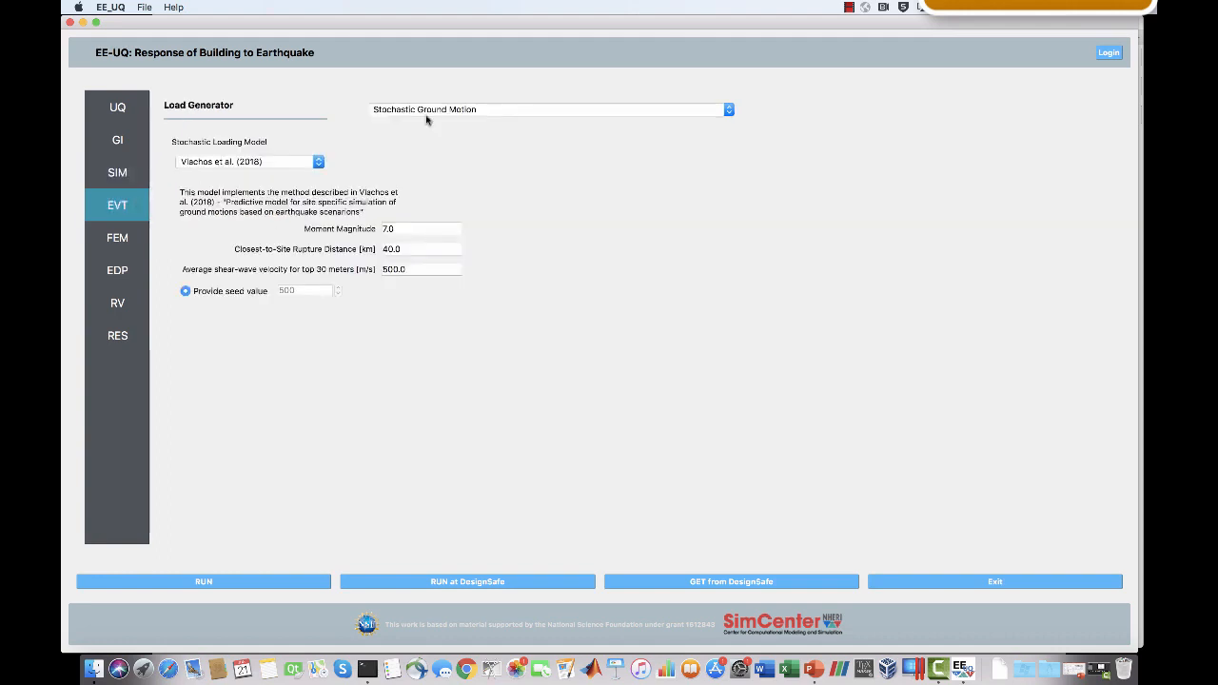
{"action": "left_click", "coordinate": [485, 110]}
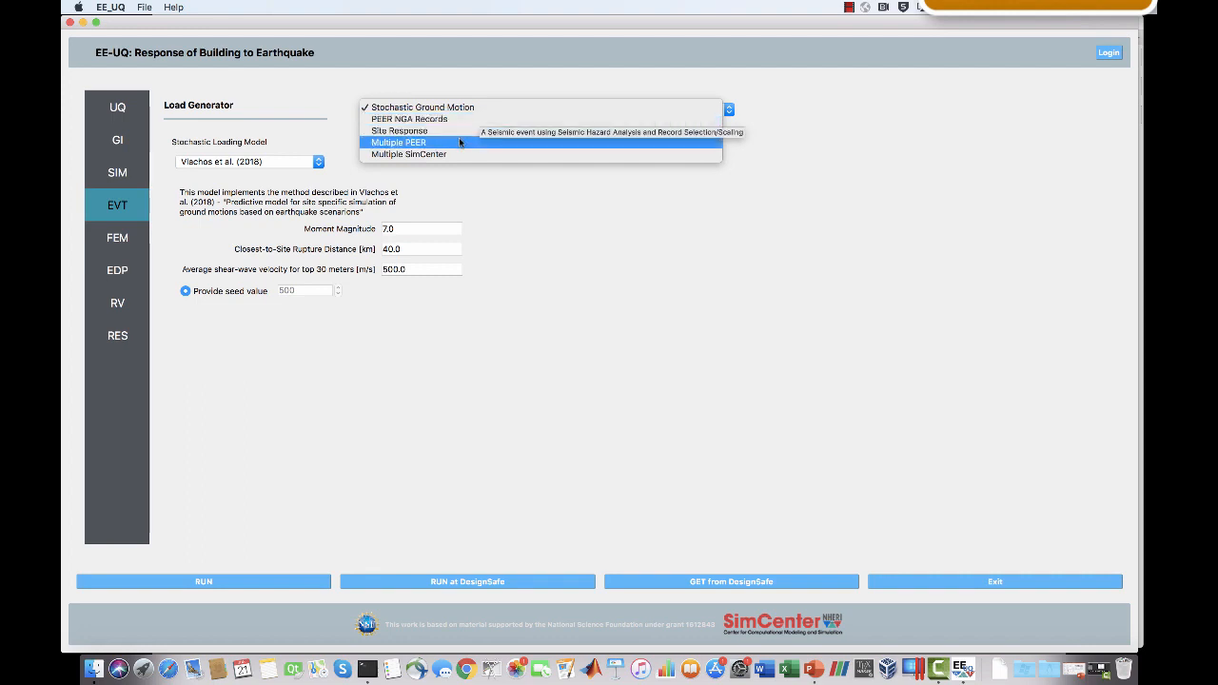
{"action": "left_click", "coordinate": [461, 142]}
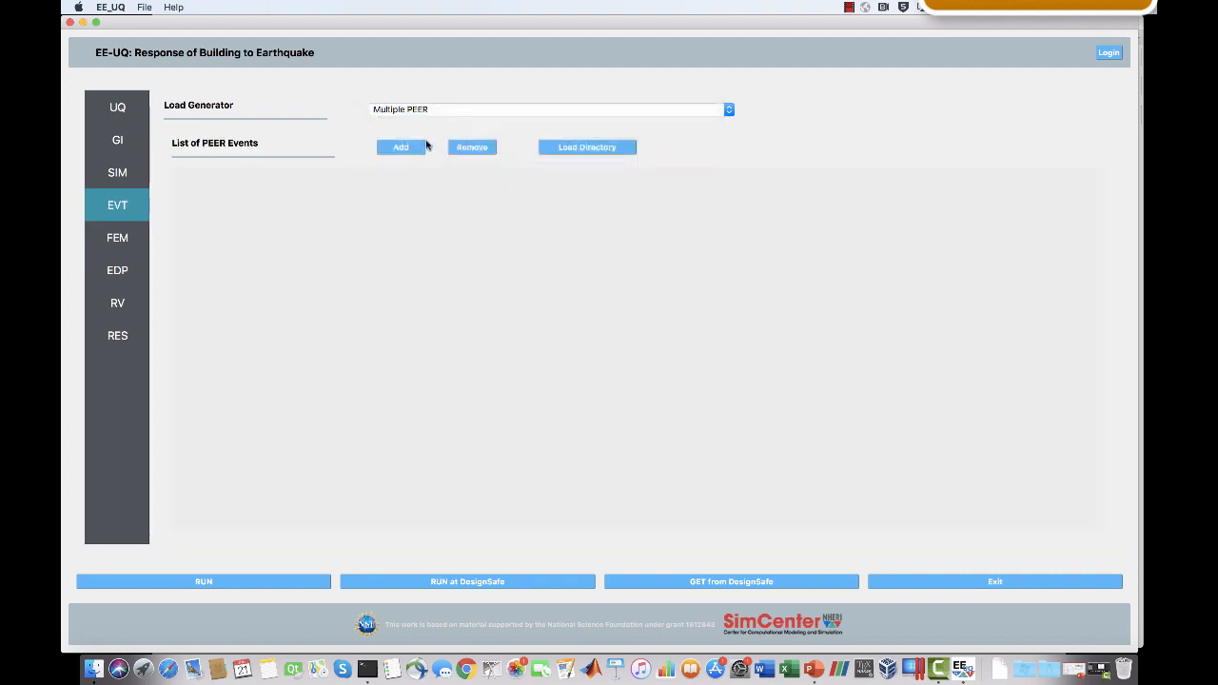
Add a PEER event named elCentro that uses the record elCentro.AT2 from the EE-UQ_Examples/PeerMotions folder.
{"action": "left_click", "coordinate": [415, 149]}
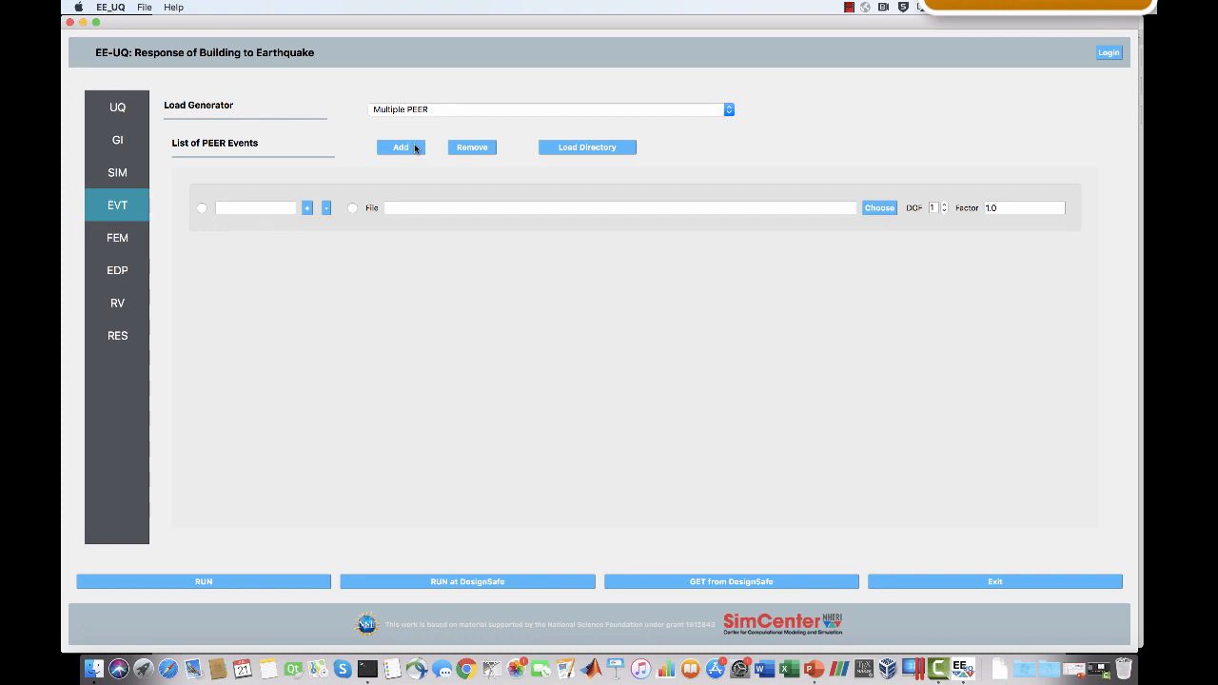
{"action": "left_click", "coordinate": [248, 206]}
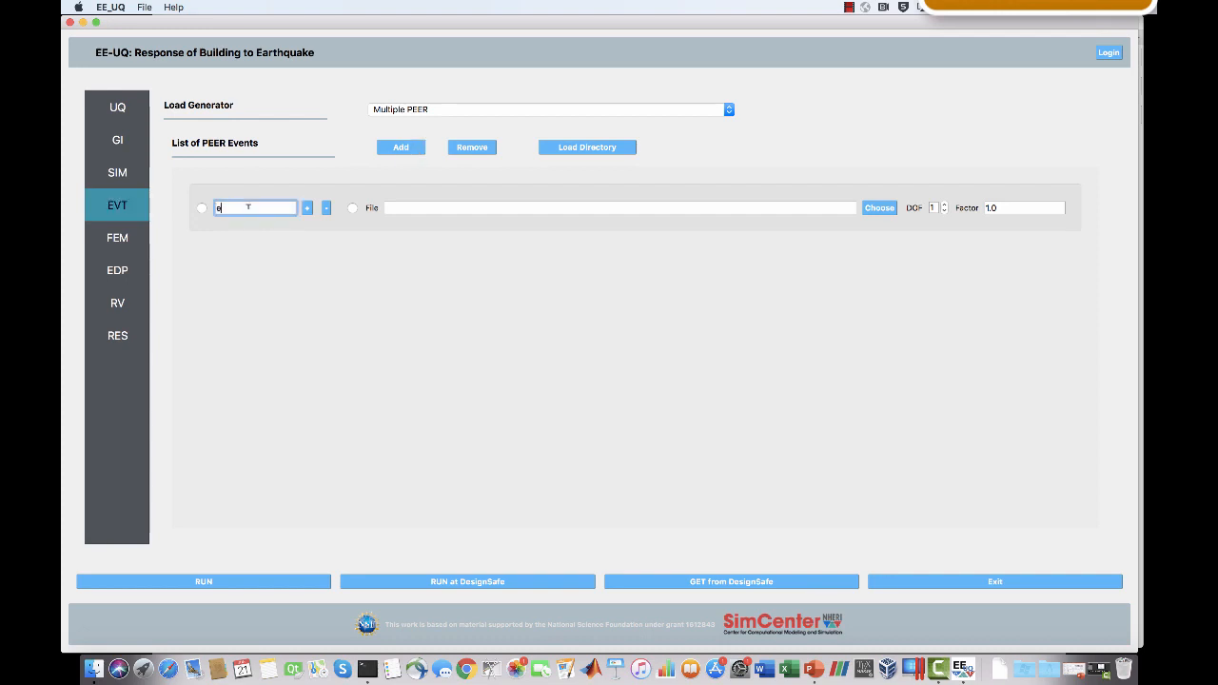
{"action": "left_click", "coordinate": [879, 207]}
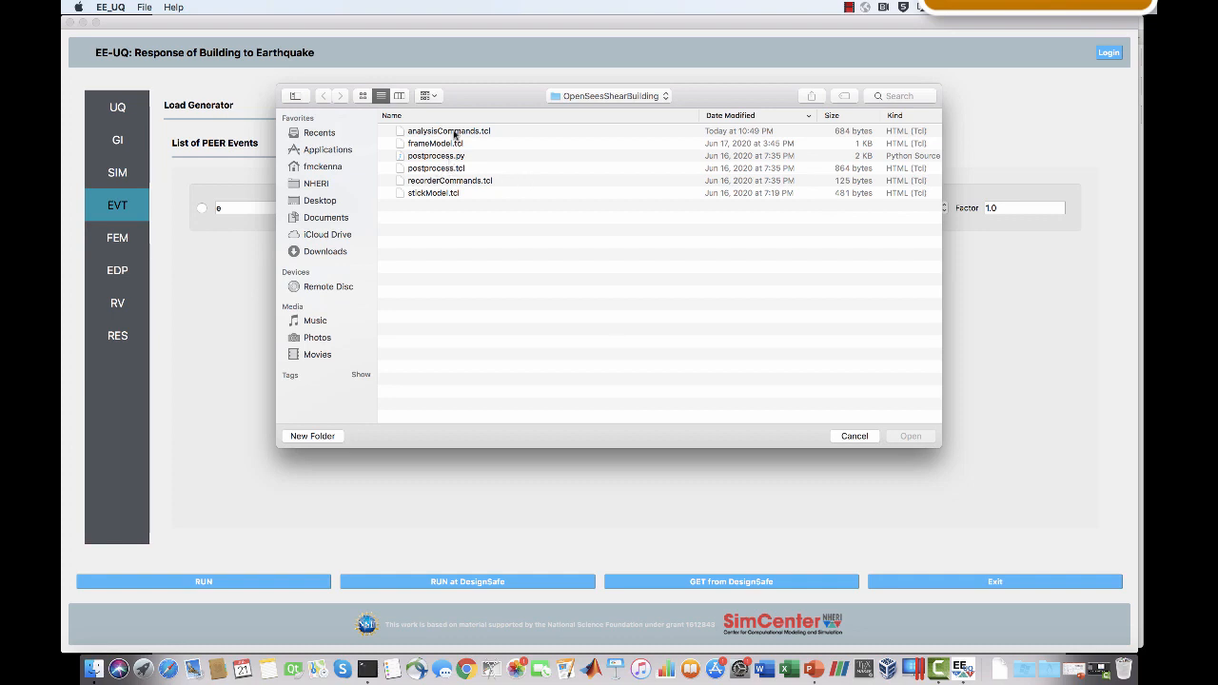
{"action": "left_click", "coordinate": [568, 95]}
{"action": "left_click", "coordinate": [573, 111]}
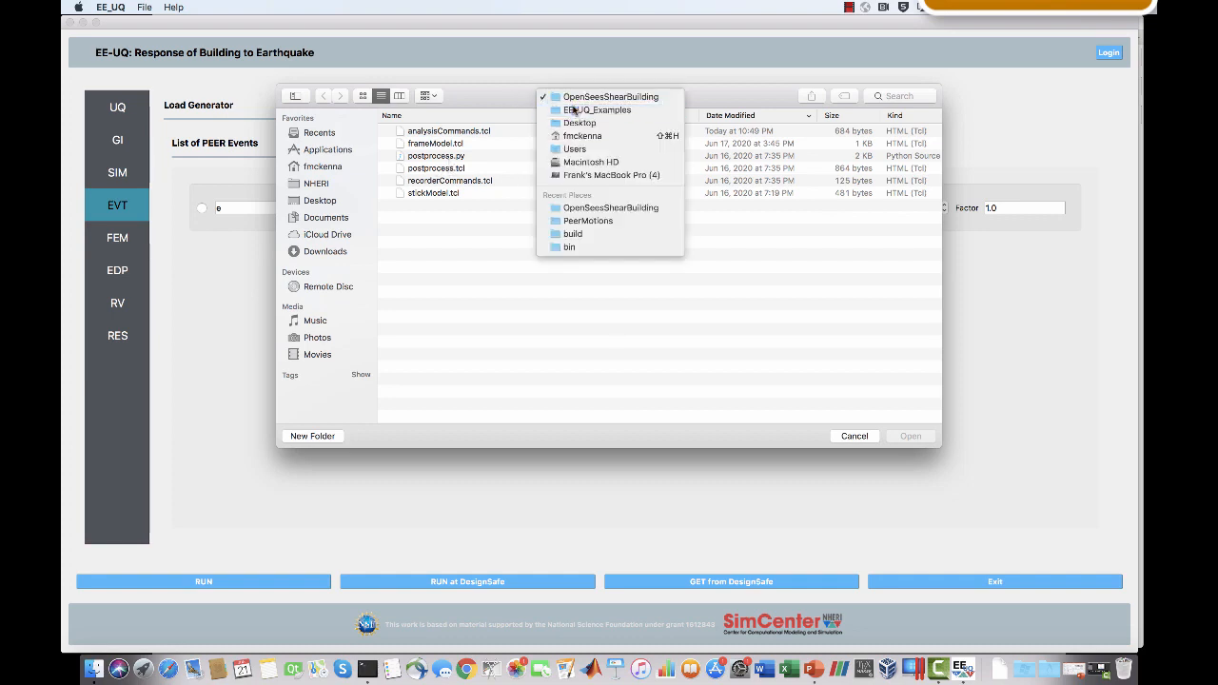
{"action": "double_click", "coordinate": [489, 144]}
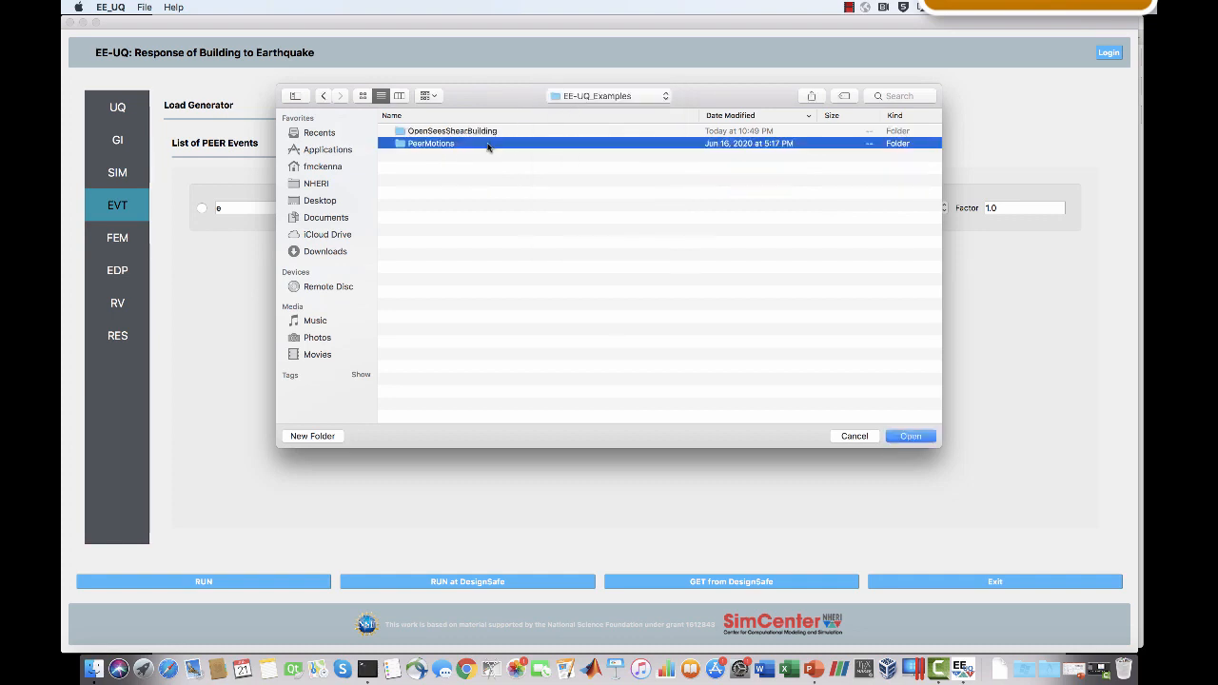
{"action": "left_click", "coordinate": [456, 132]}
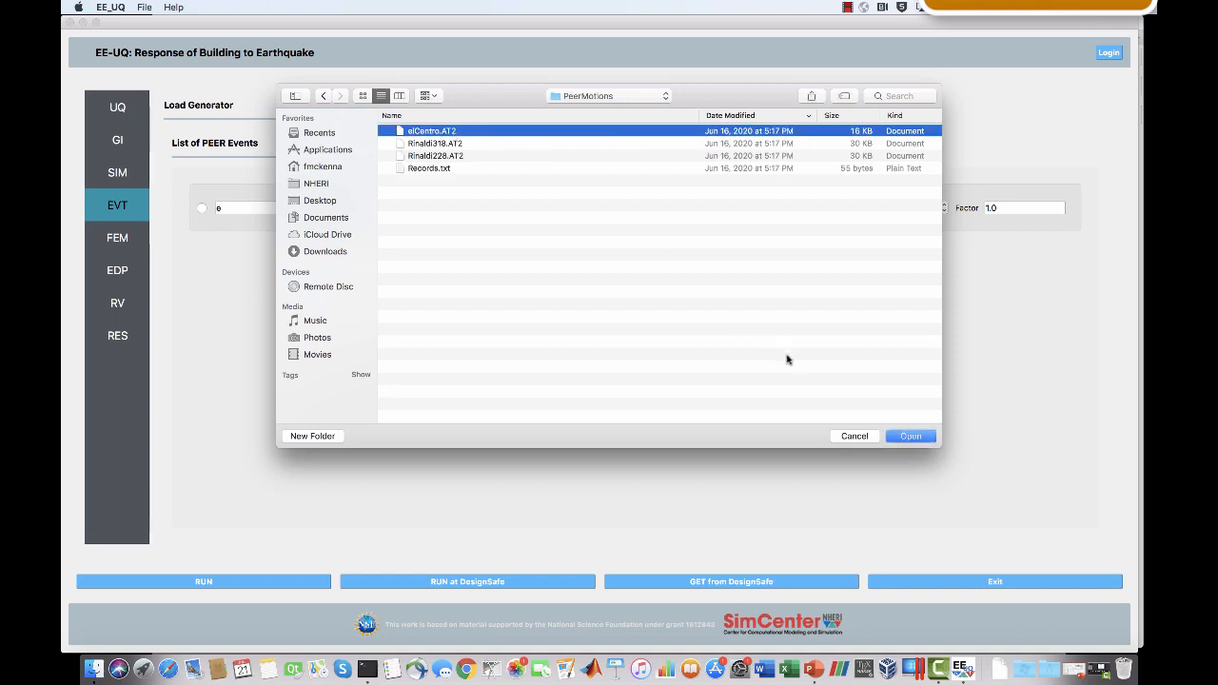
{"action": "left_click", "coordinate": [899, 436]}
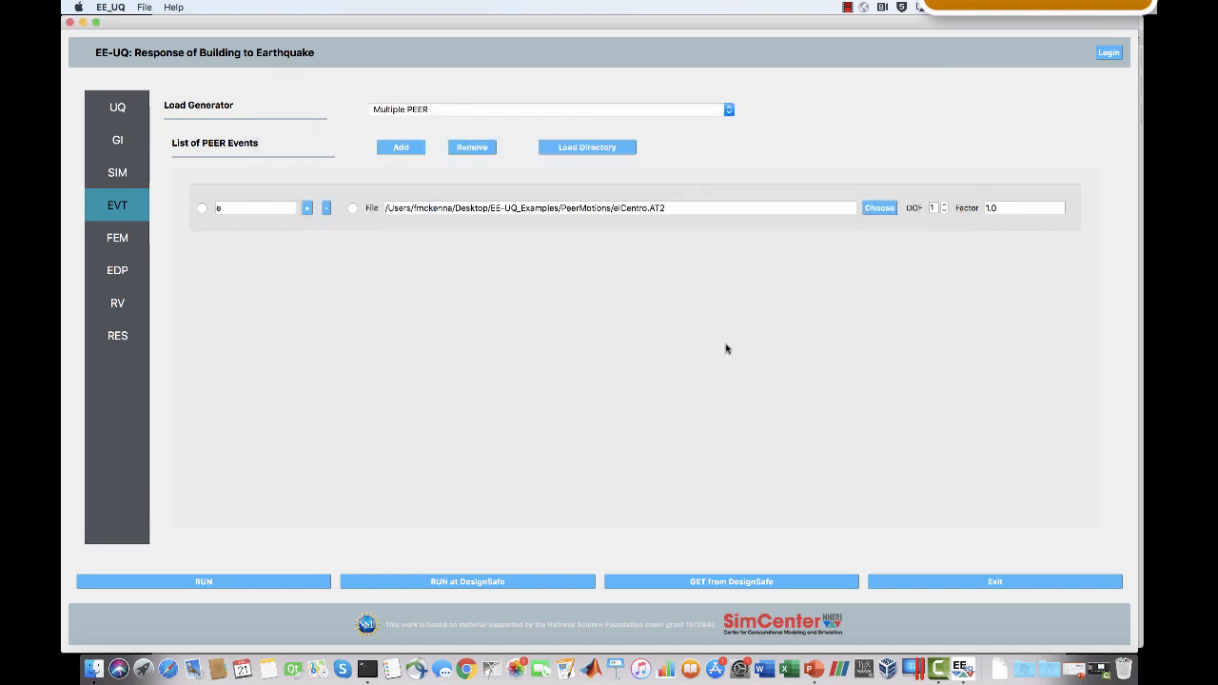
{"action": "left_click", "coordinate": [263, 207]}
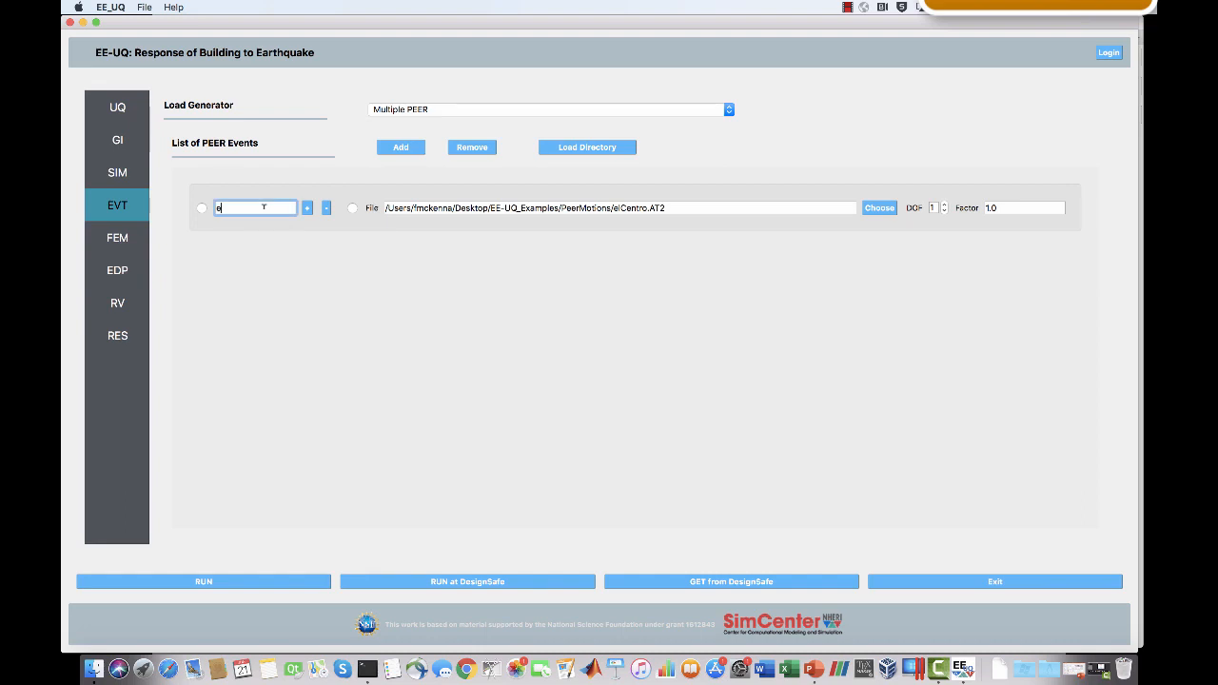
{"action": "type", "text": "lCentro"}
{"action": "left_click", "coordinate": [1010, 207]}
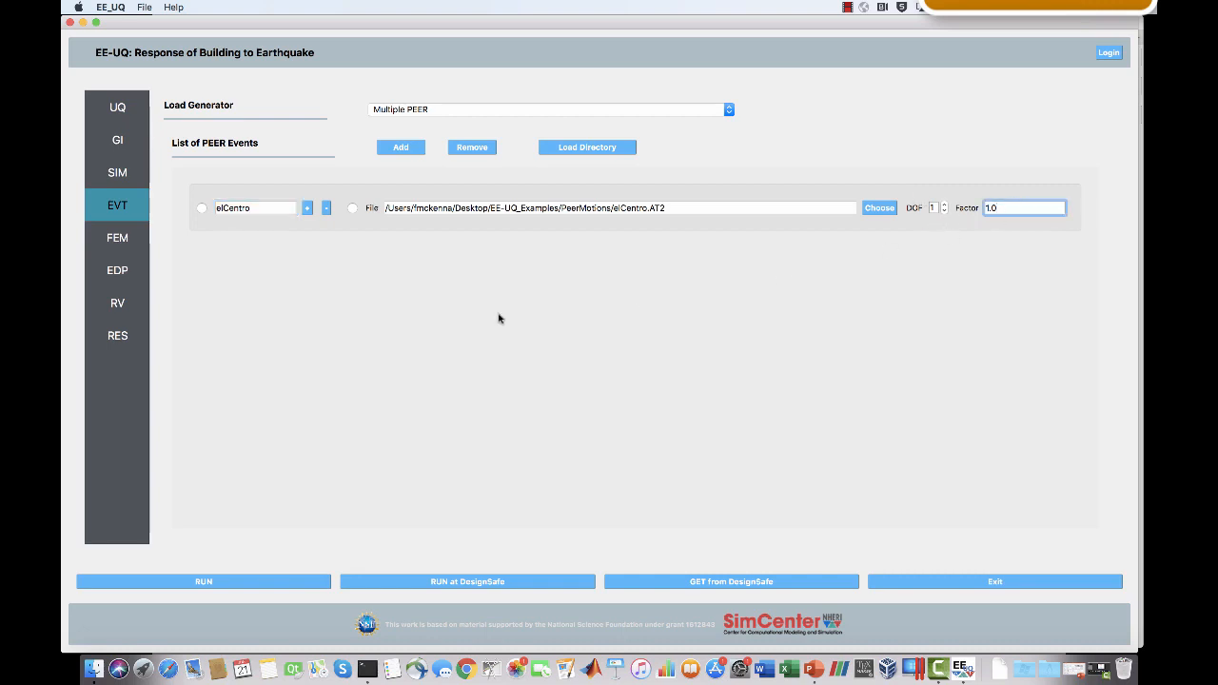
Set the finite element damping model to Modal Damping with 3 modes.
{"action": "left_click", "coordinate": [132, 237]}
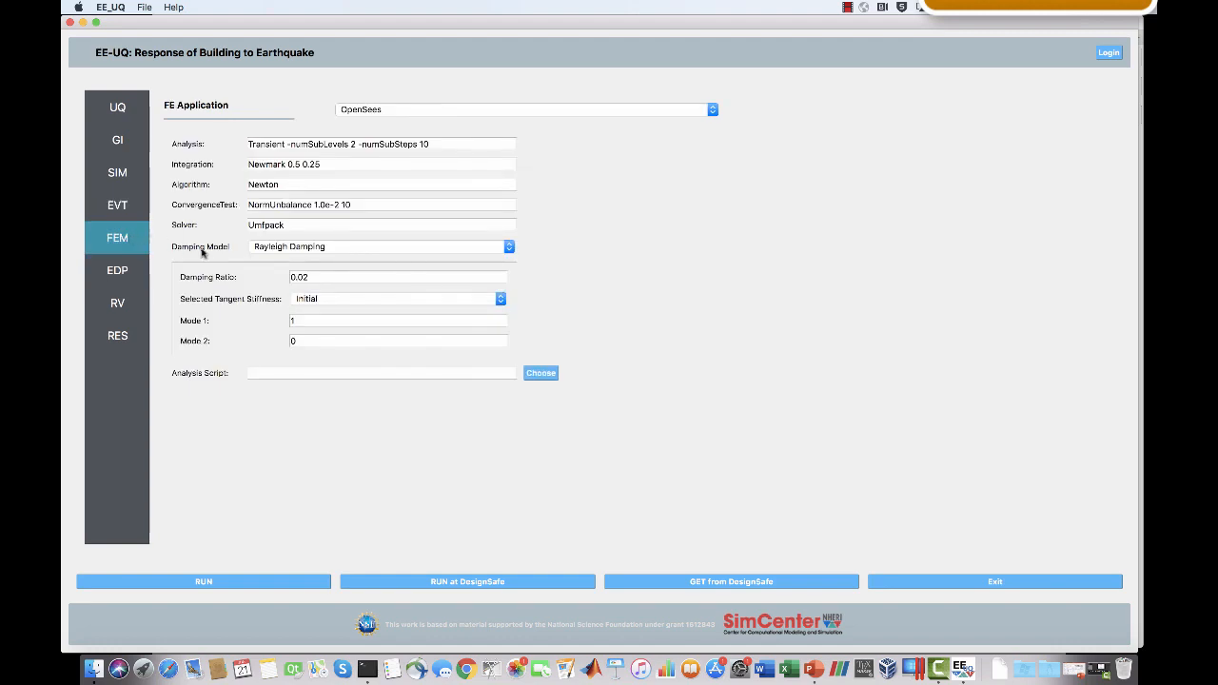
{"action": "left_click", "coordinate": [277, 249]}
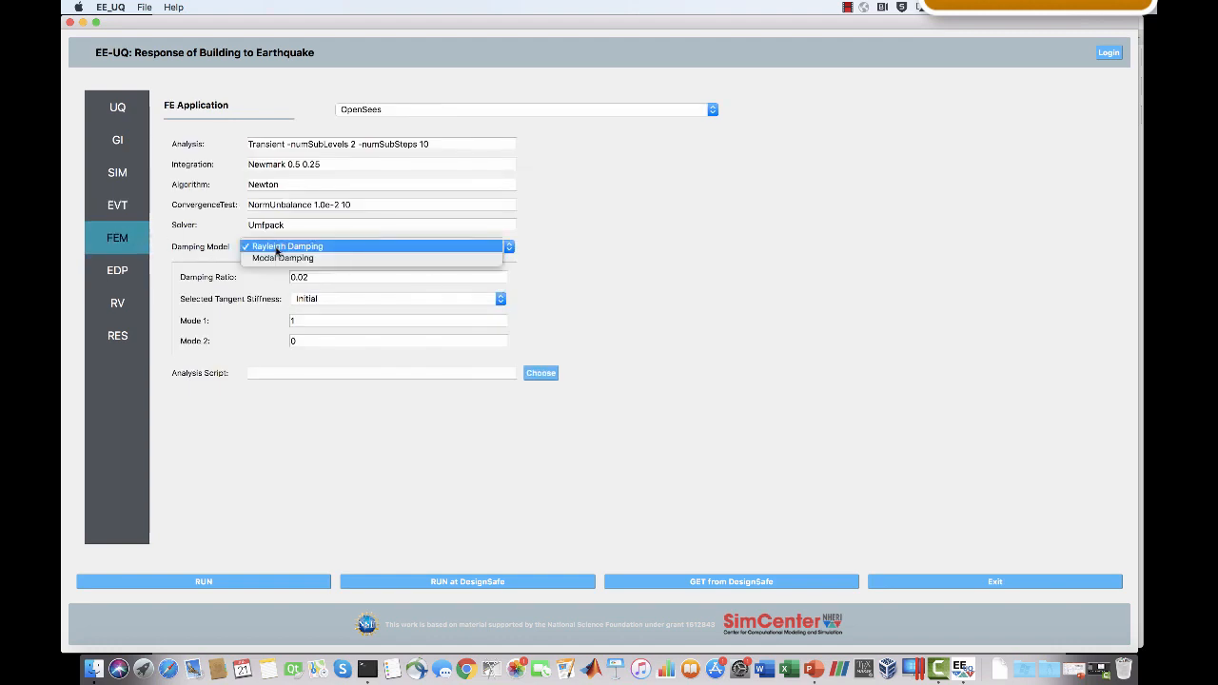
{"action": "left_click", "coordinate": [278, 258]}
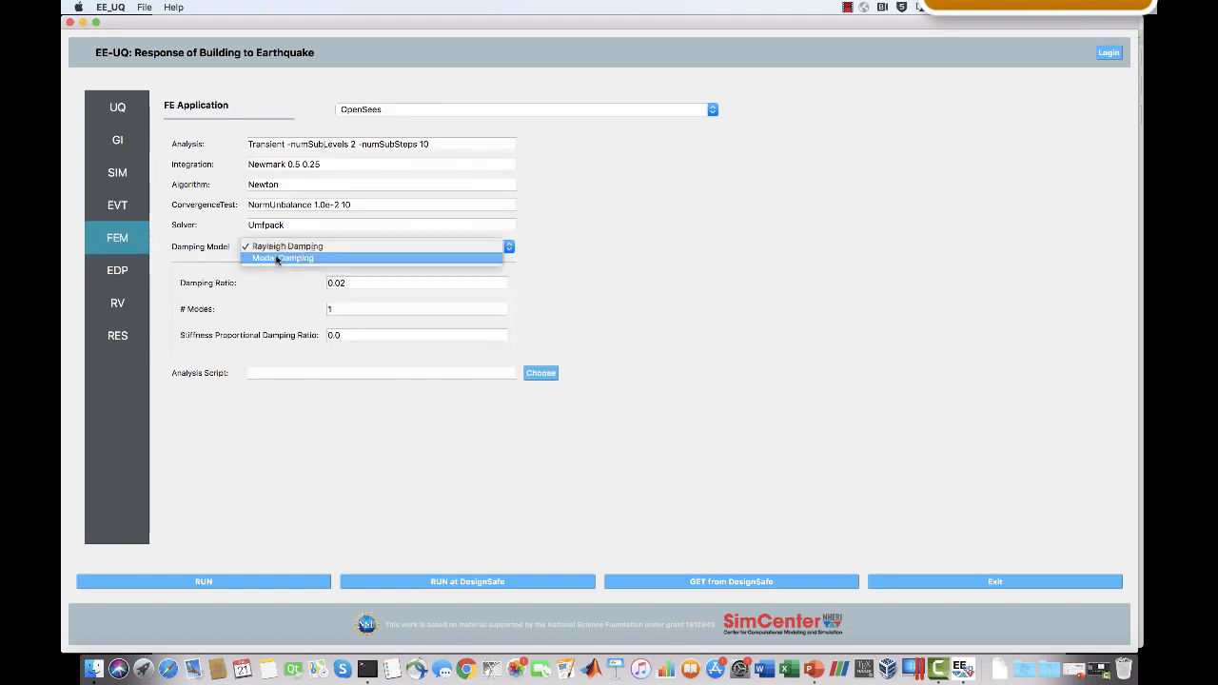
{"action": "left_click", "coordinate": [337, 308]}
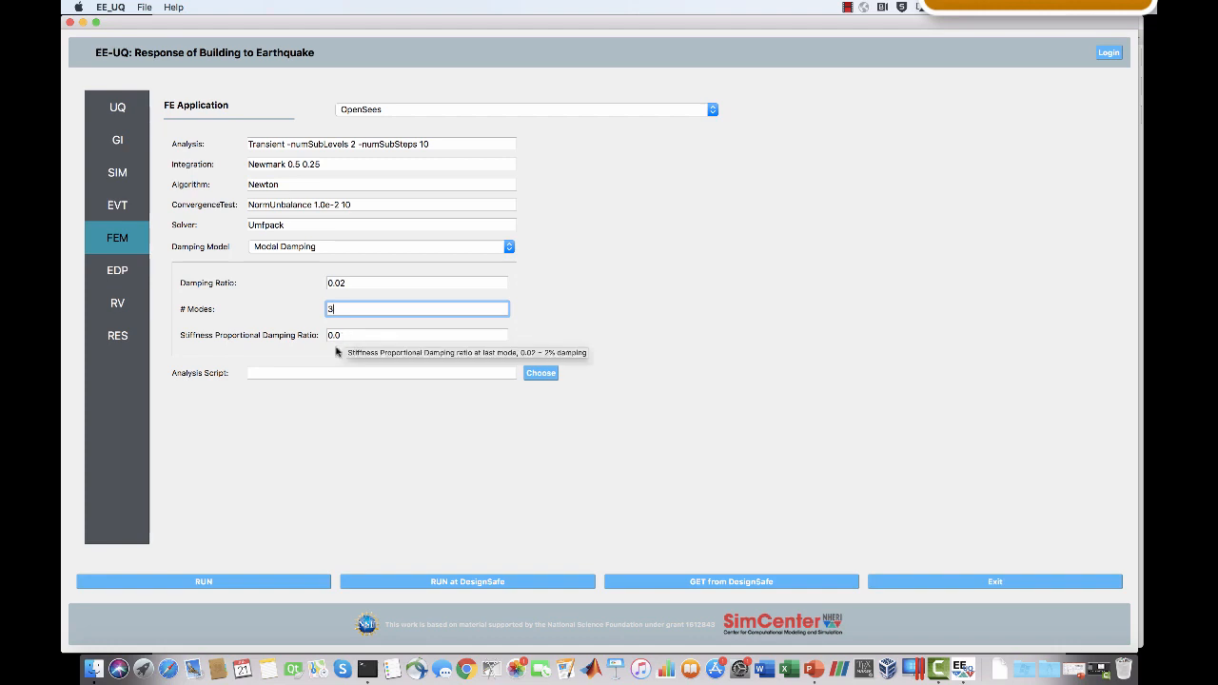
Check the EDP generator and set the distributions of random variables w, wR and k to Normal.
{"action": "left_click", "coordinate": [133, 273]}
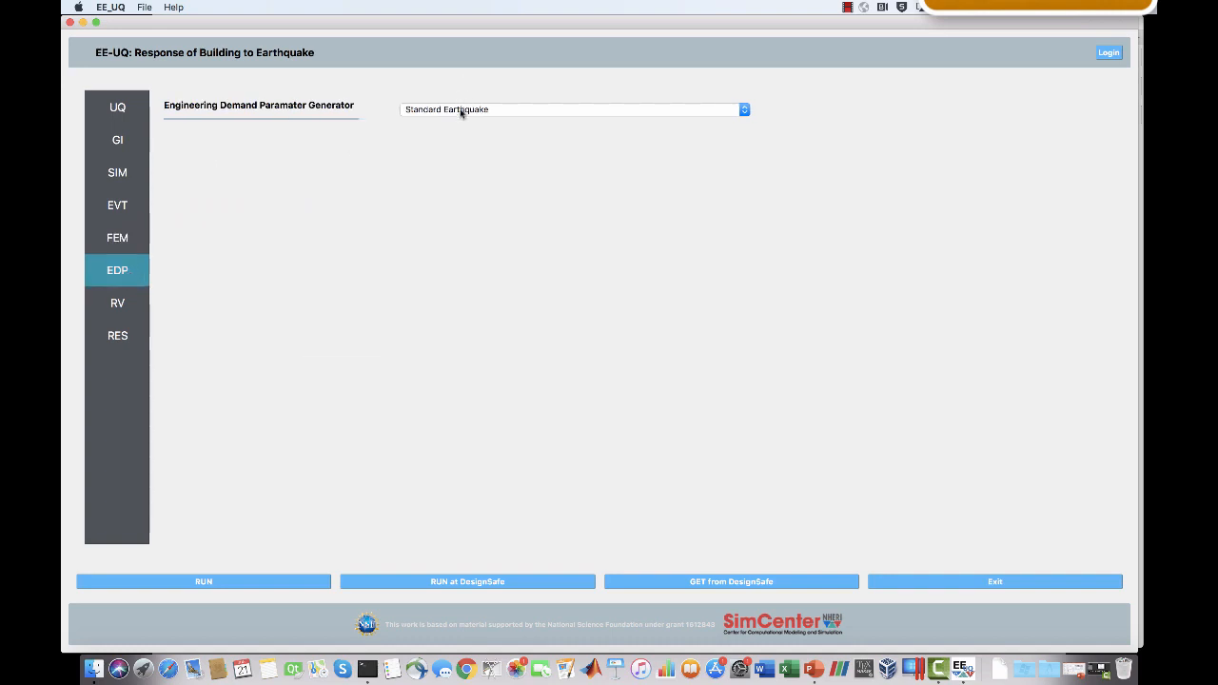
{"action": "left_click", "coordinate": [133, 297]}
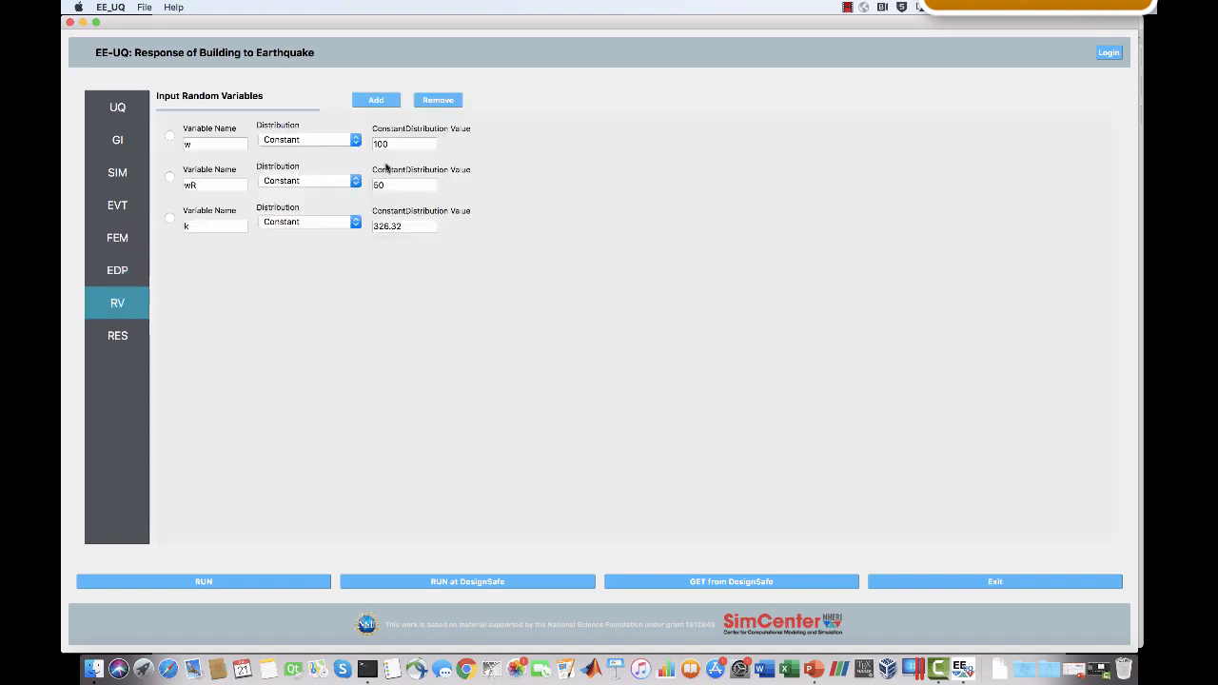
{"action": "left_click", "coordinate": [356, 142]}
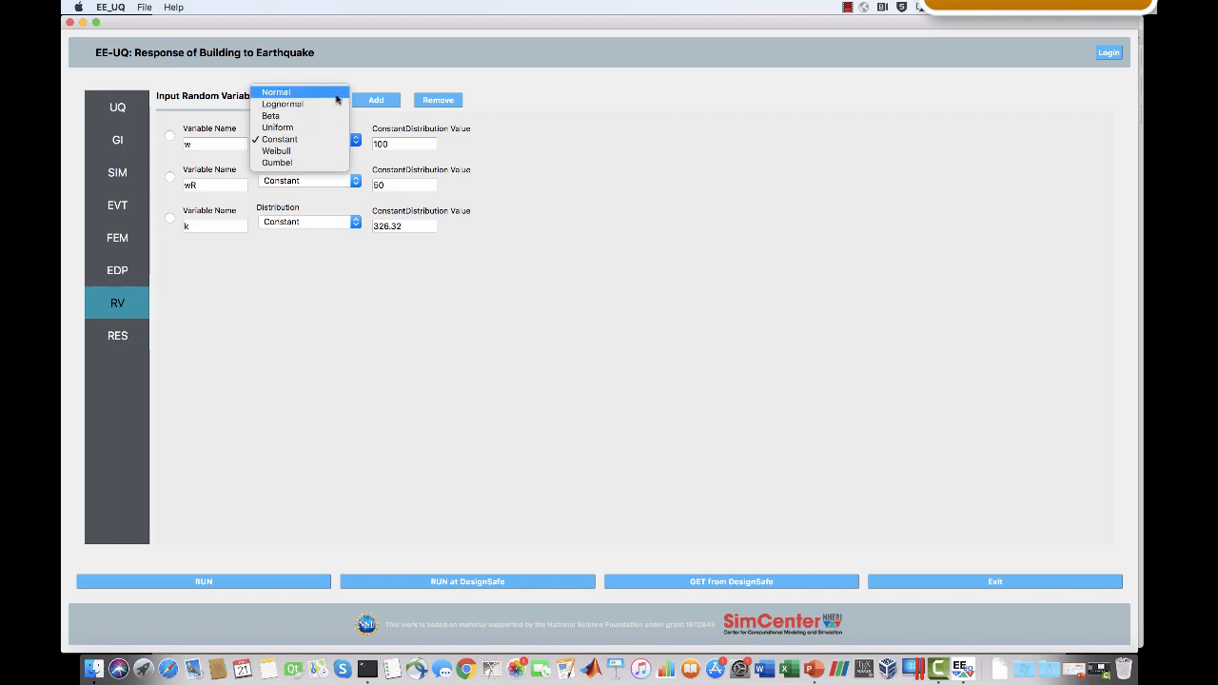
{"action": "left_click", "coordinate": [335, 96]}
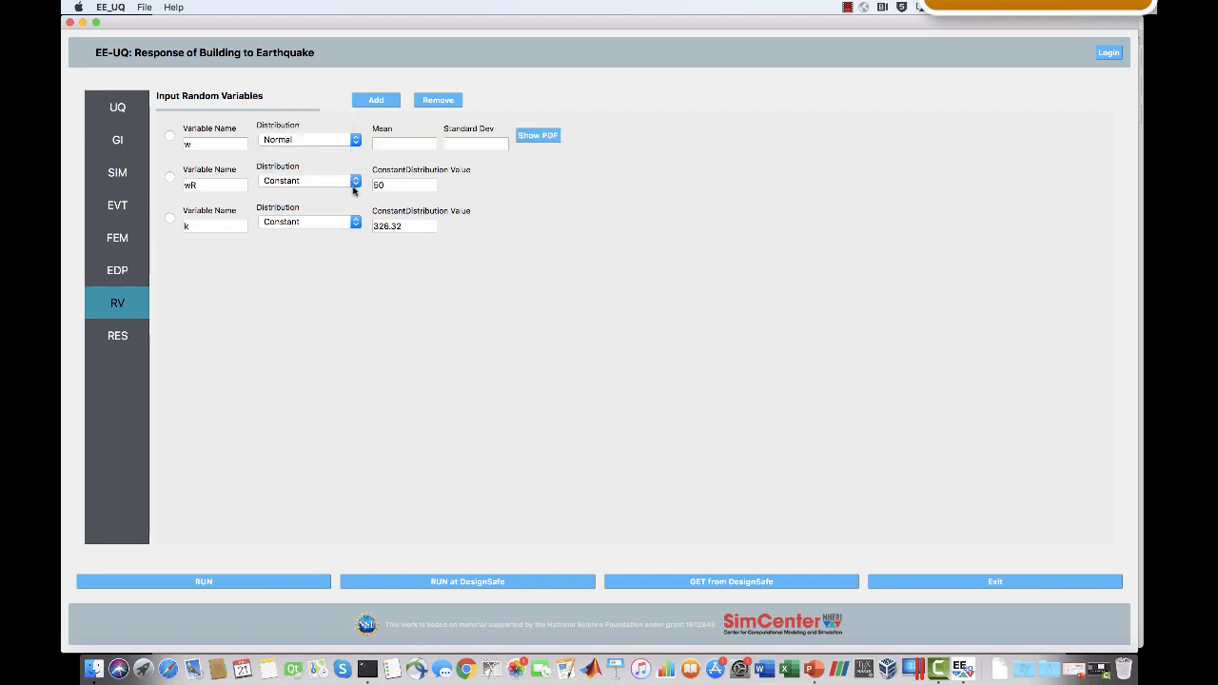
{"action": "left_click", "coordinate": [354, 180]}
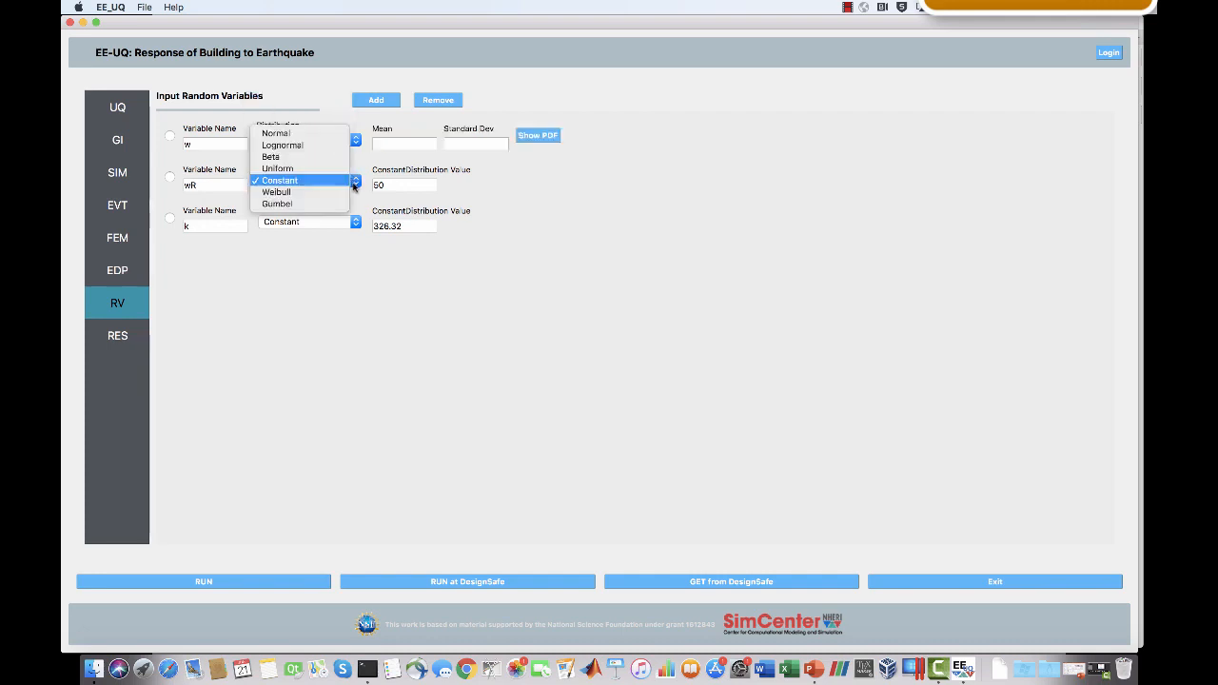
{"action": "left_click", "coordinate": [314, 129]}
{"action": "left_click", "coordinate": [356, 222]}
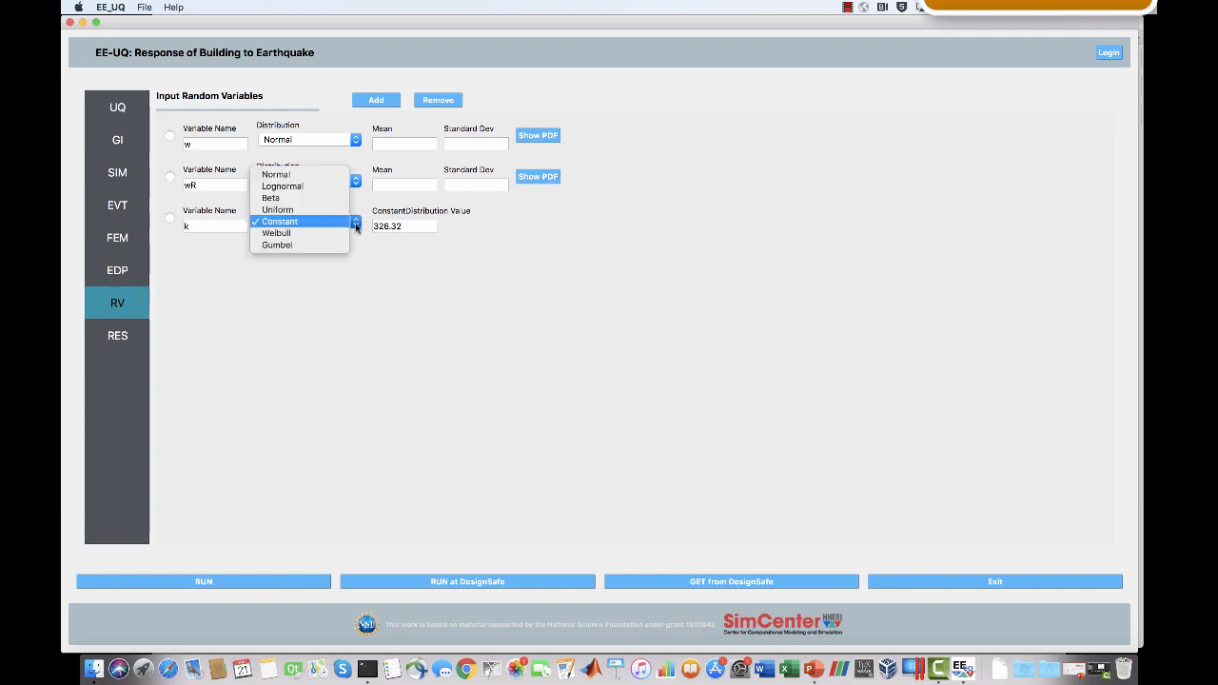
{"action": "left_click", "coordinate": [341, 177]}
Enter mean and standard deviation for each random variable: w 100 and 10, wR 50 and 5, k 325 and 50.
{"action": "left_click", "coordinate": [409, 142]}
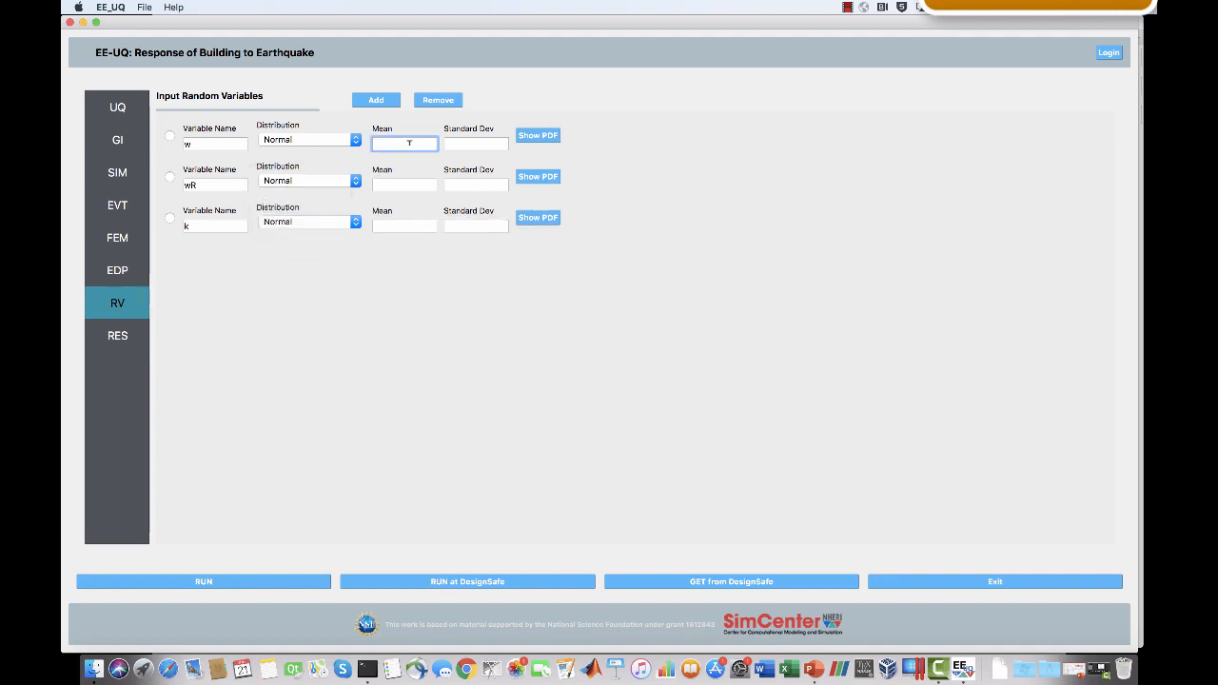
{"action": "type", "text": "100"}
{"action": "key", "text": "Tab"}
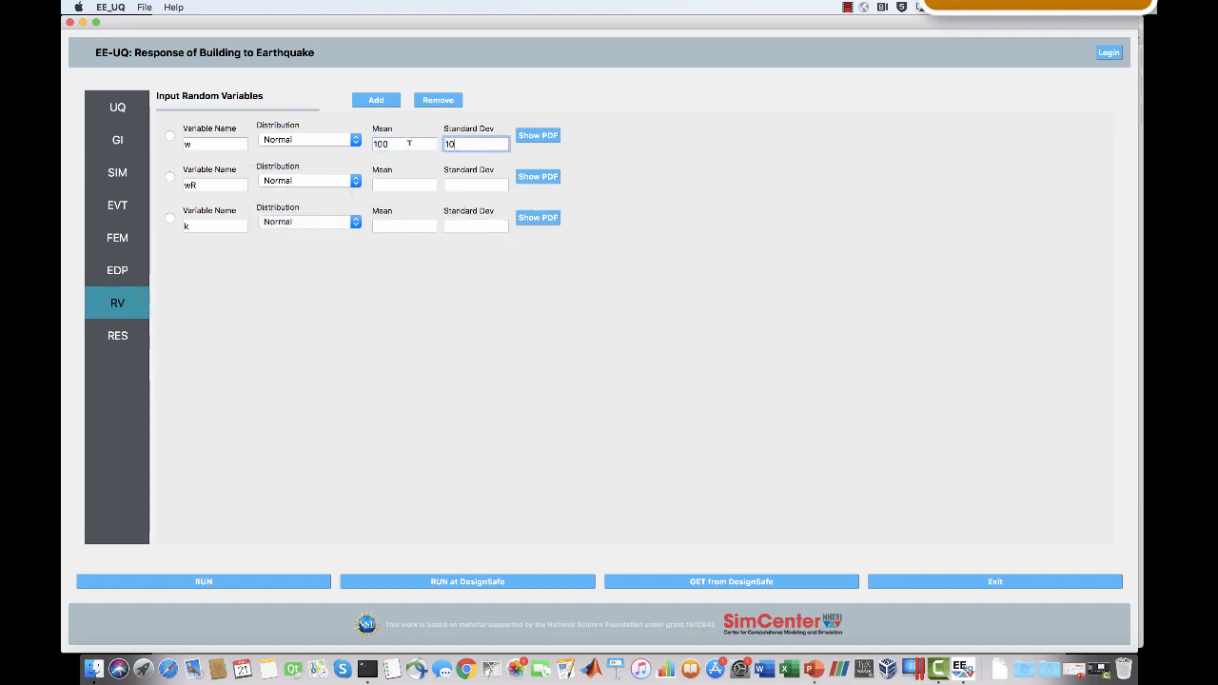
{"action": "type", "text": "10"}
{"action": "left_click", "coordinate": [390, 183]}
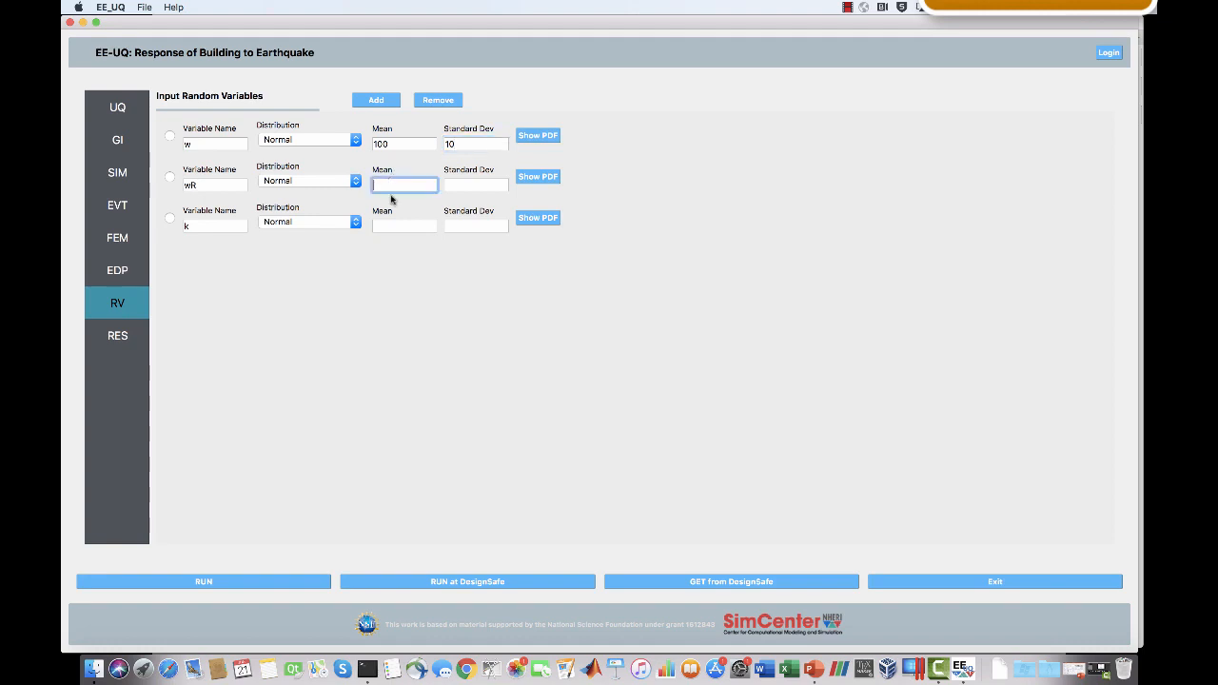
{"action": "key", "text": "Tab"}
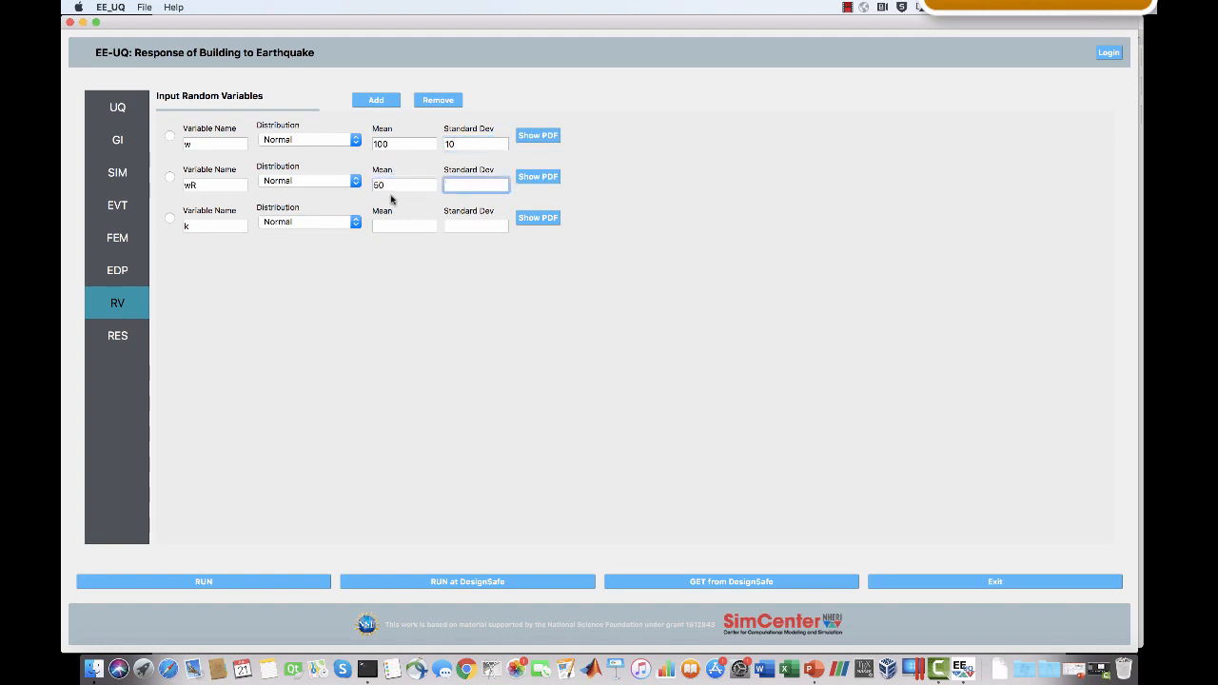
{"action": "type", "text": "5"}
{"action": "left_click", "coordinate": [384, 225]}
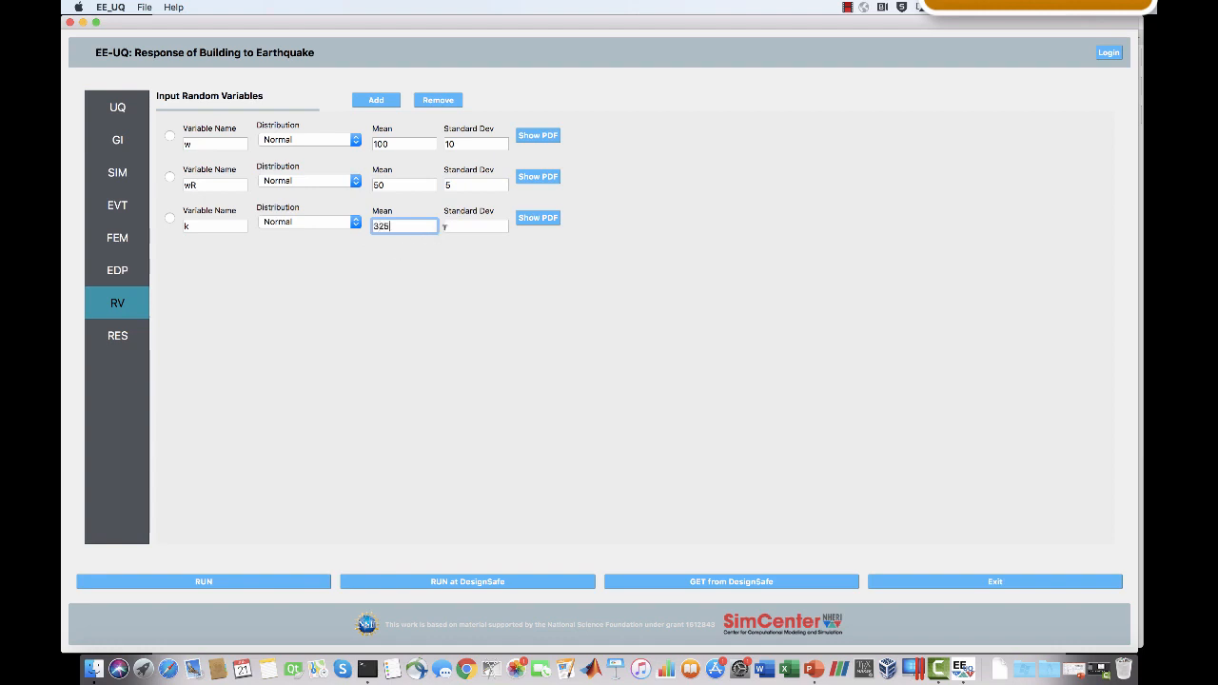
{"action": "left_click", "coordinate": [460, 224]}
{"action": "type", "text": "50"}
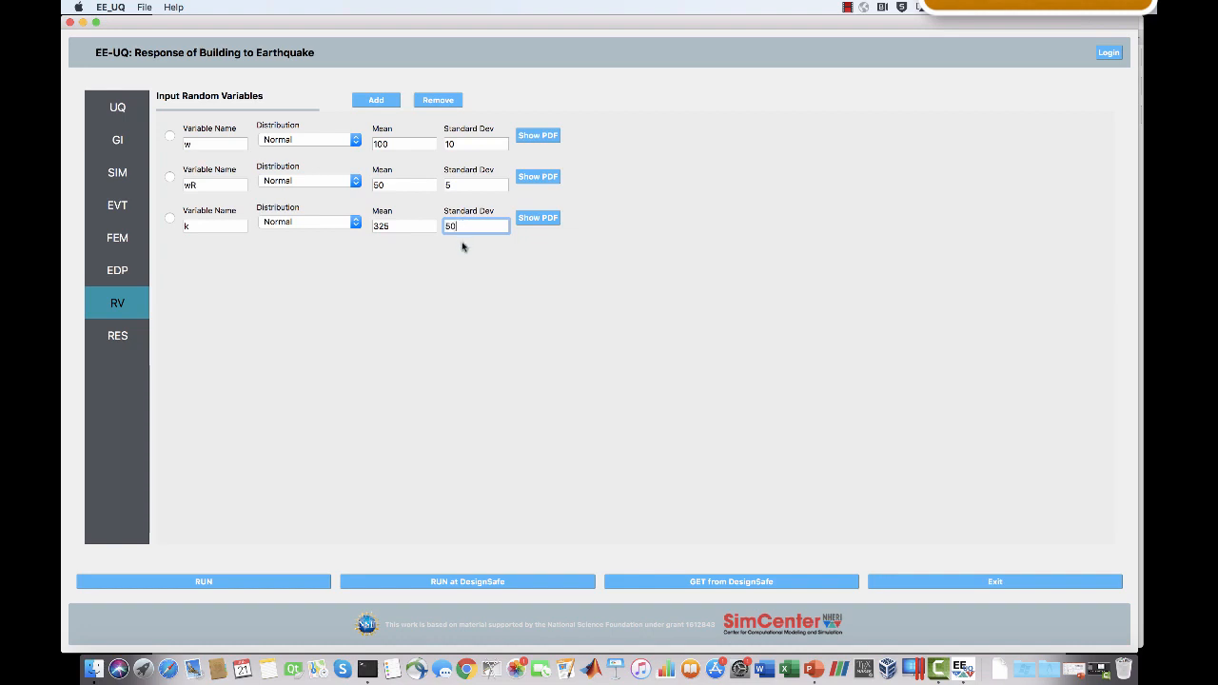
{"action": "left_click", "coordinate": [423, 271]}
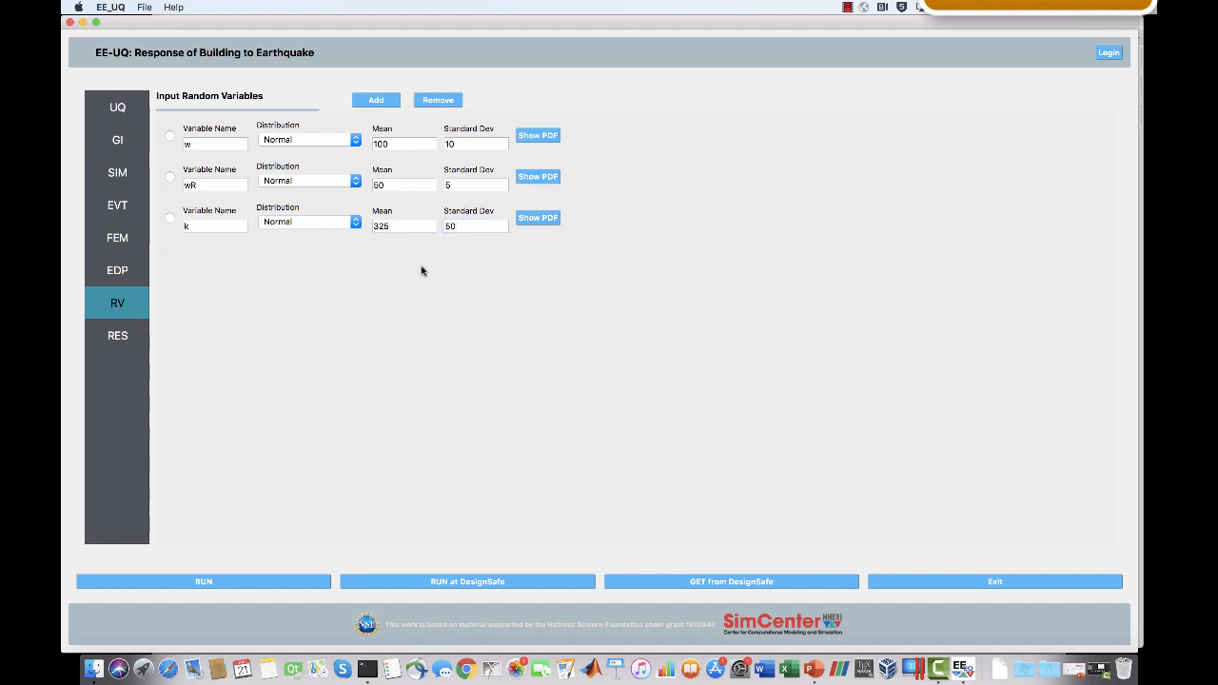
Recheck the EDP generator and random variables, and run the analysis locally.
{"action": "left_click", "coordinate": [130, 274]}
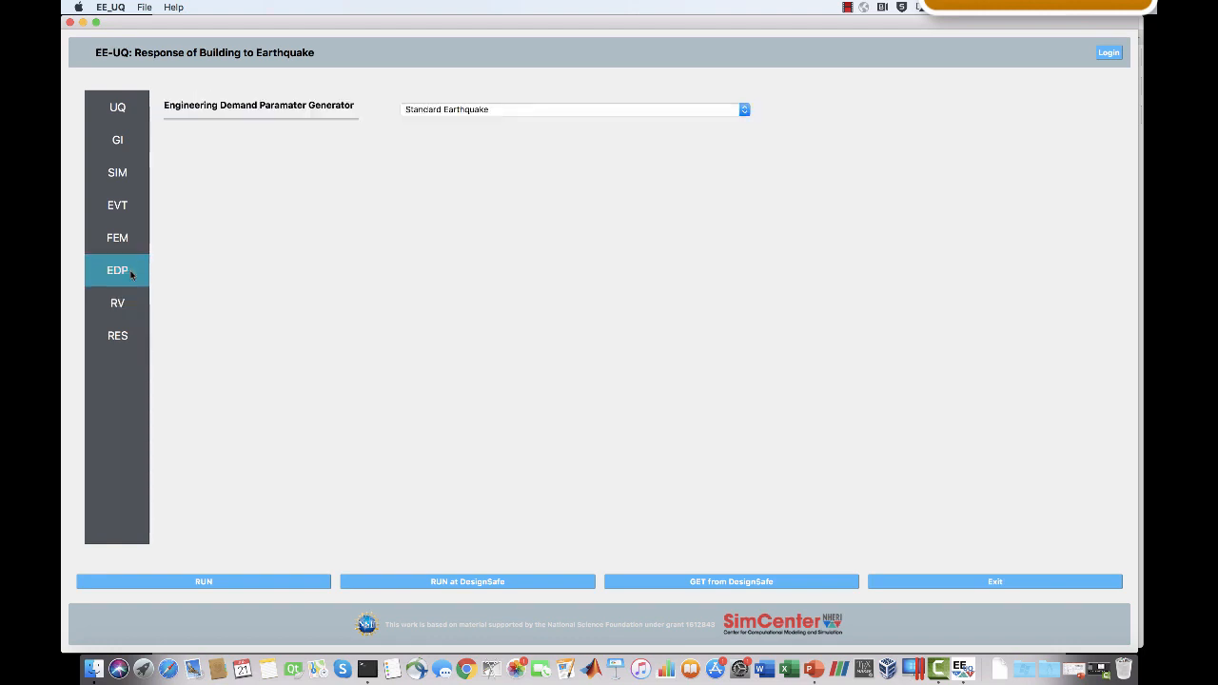
{"action": "left_click", "coordinate": [125, 299]}
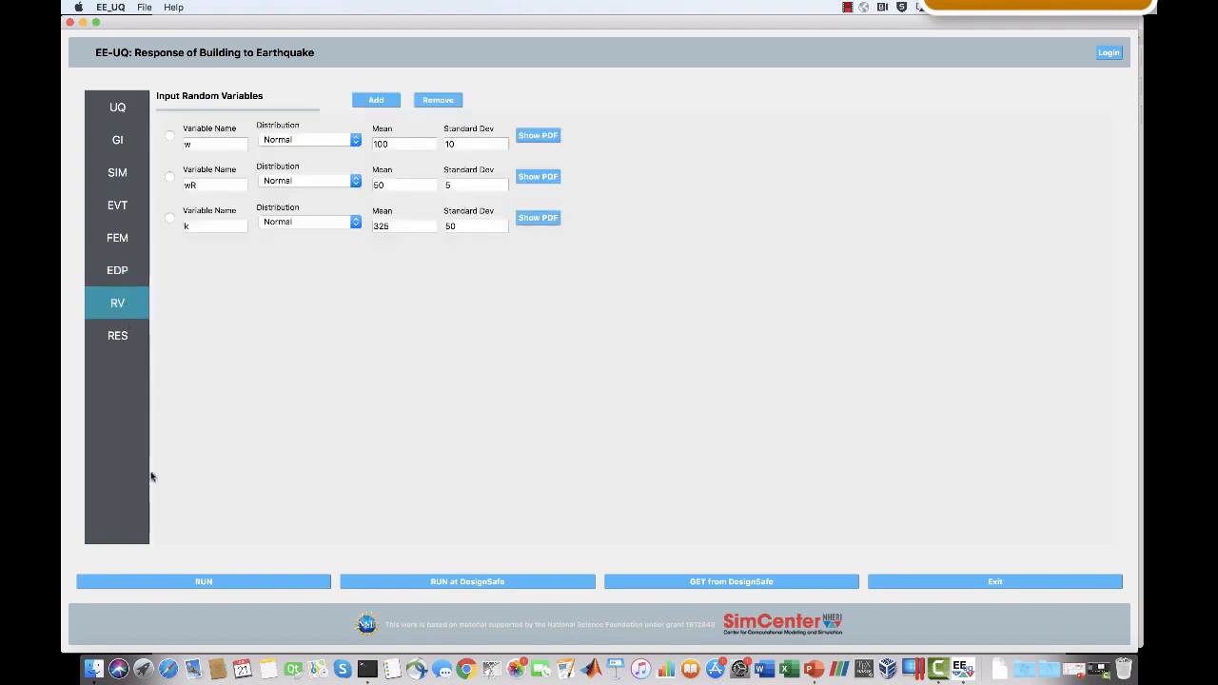
{"action": "left_click", "coordinate": [200, 584]}
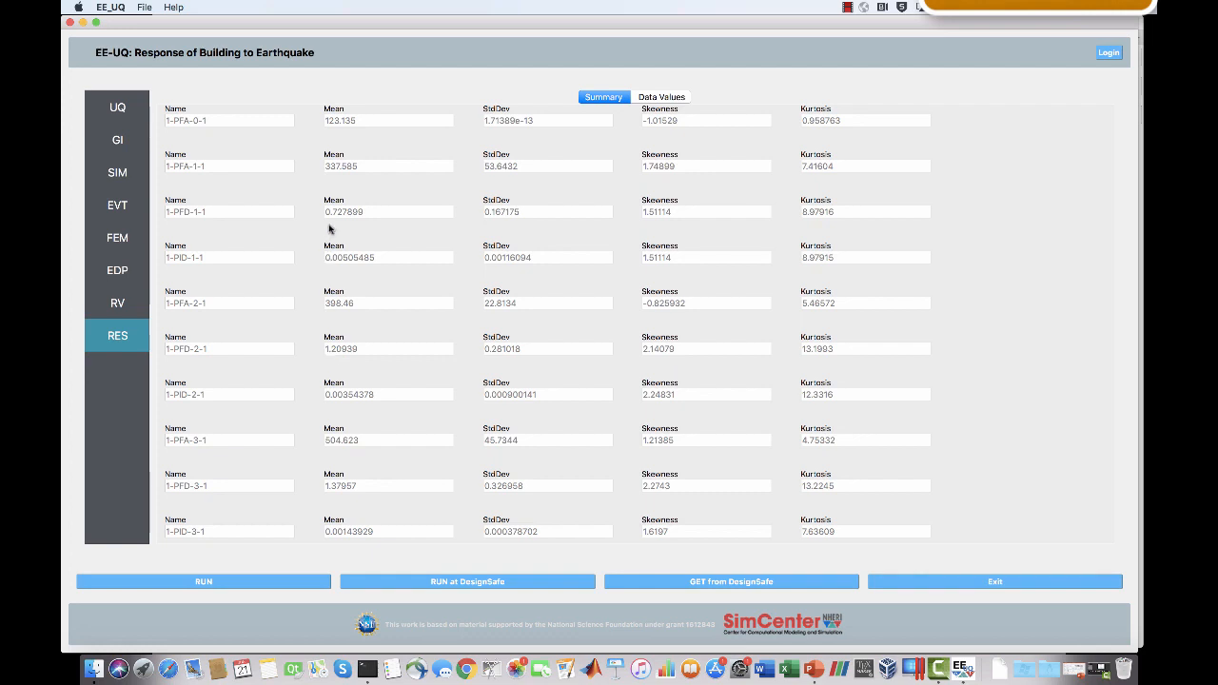
Set the engineering demand parameter generator to User Defined.
{"action": "left_click", "coordinate": [124, 271]}
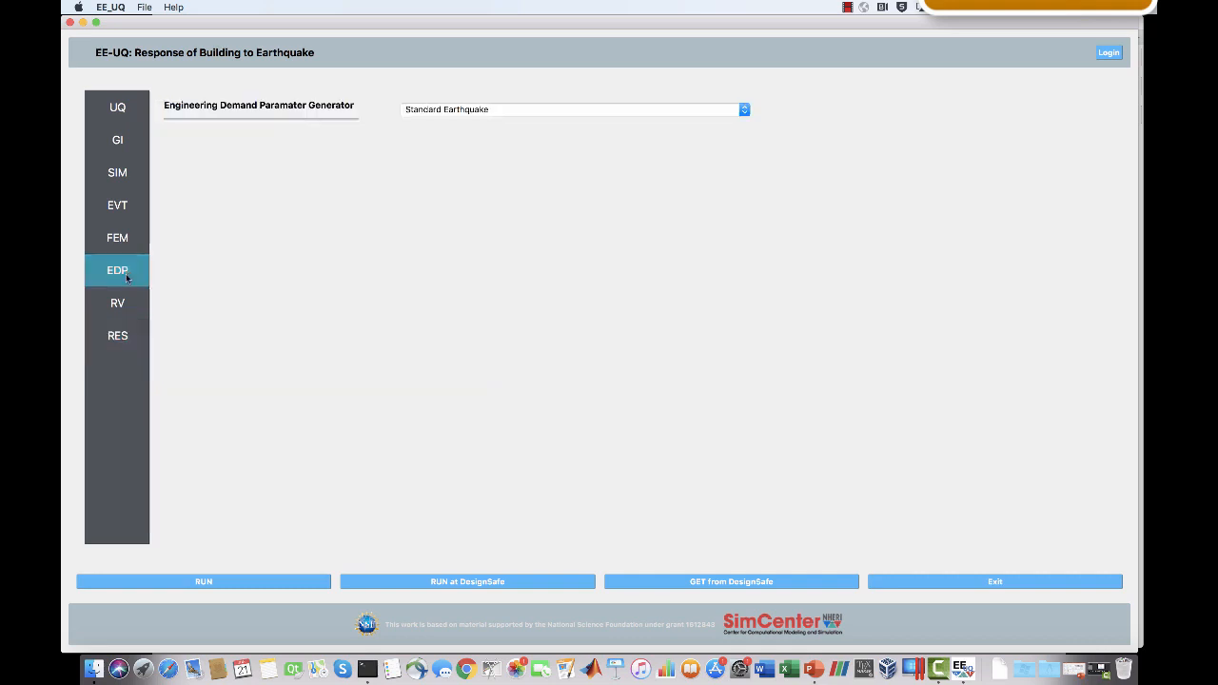
{"action": "left_click", "coordinate": [516, 110]}
{"action": "left_click", "coordinate": [505, 122]}
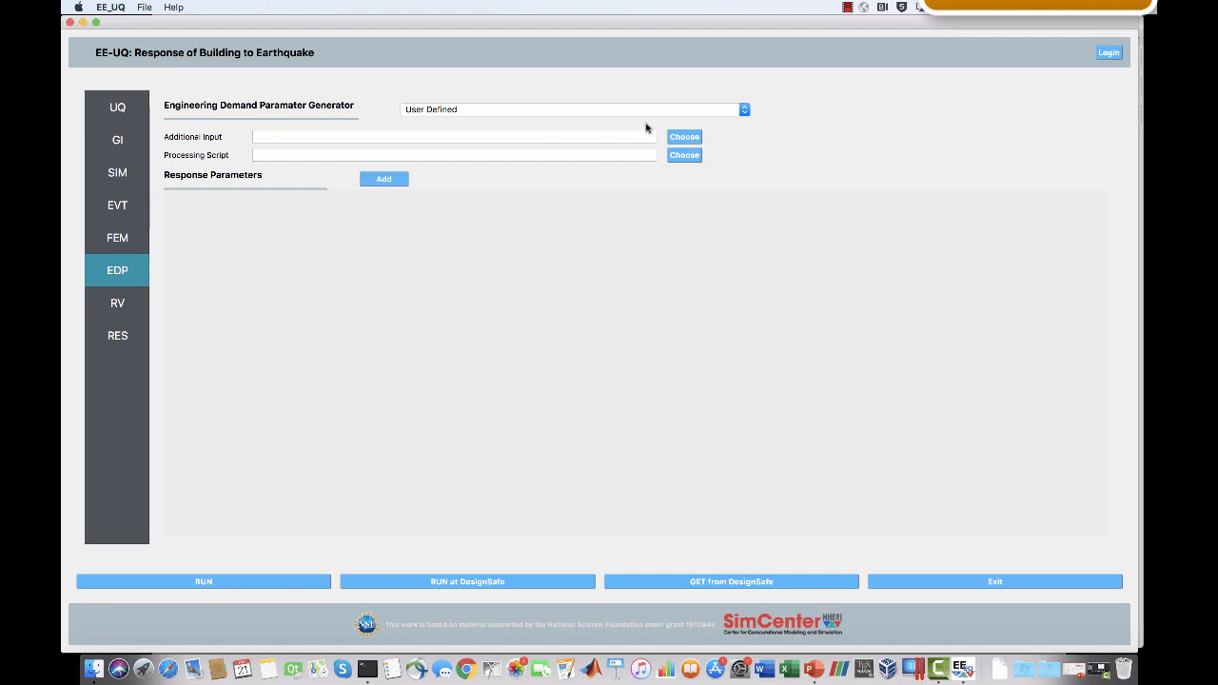
Load recorderCommands.tcl from the EE-UQ_Examples/OpenSeesShearBuilding folder as the additional input for the user-defined EDP generator.
{"action": "left_click", "coordinate": [677, 137]}
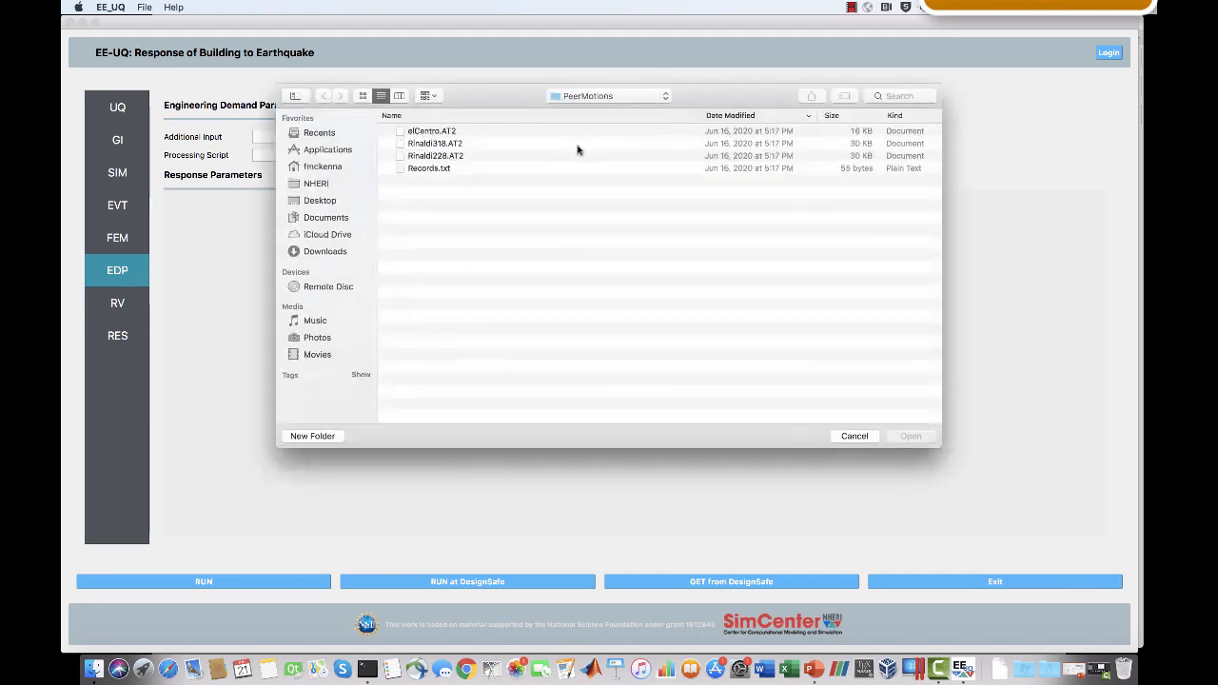
{"action": "left_click", "coordinate": [645, 99]}
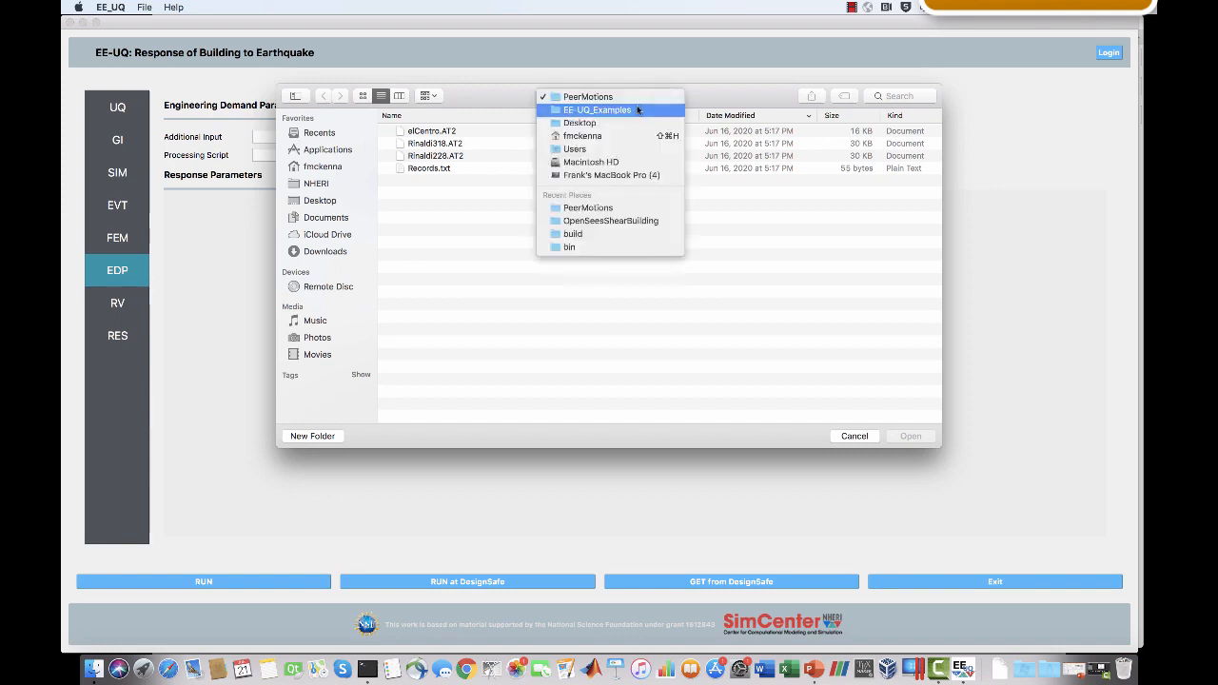
{"action": "left_click", "coordinate": [638, 110]}
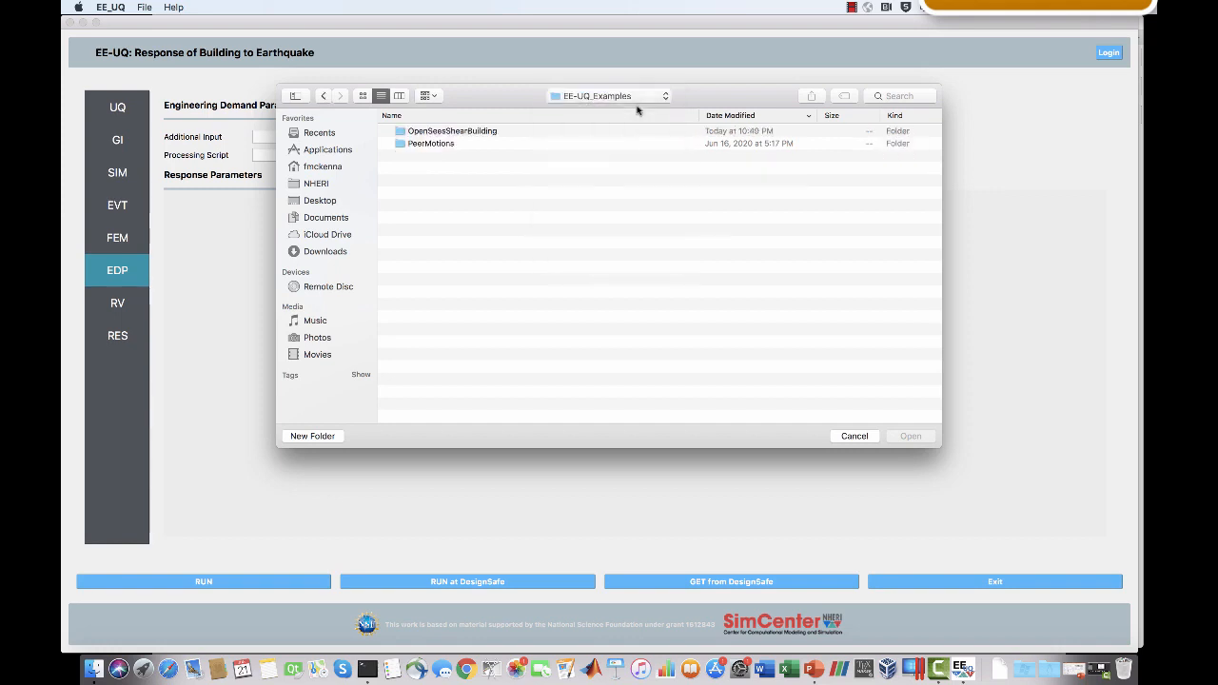
{"action": "left_click", "coordinate": [468, 133]}
{"action": "double_click", "coordinate": [468, 133]}
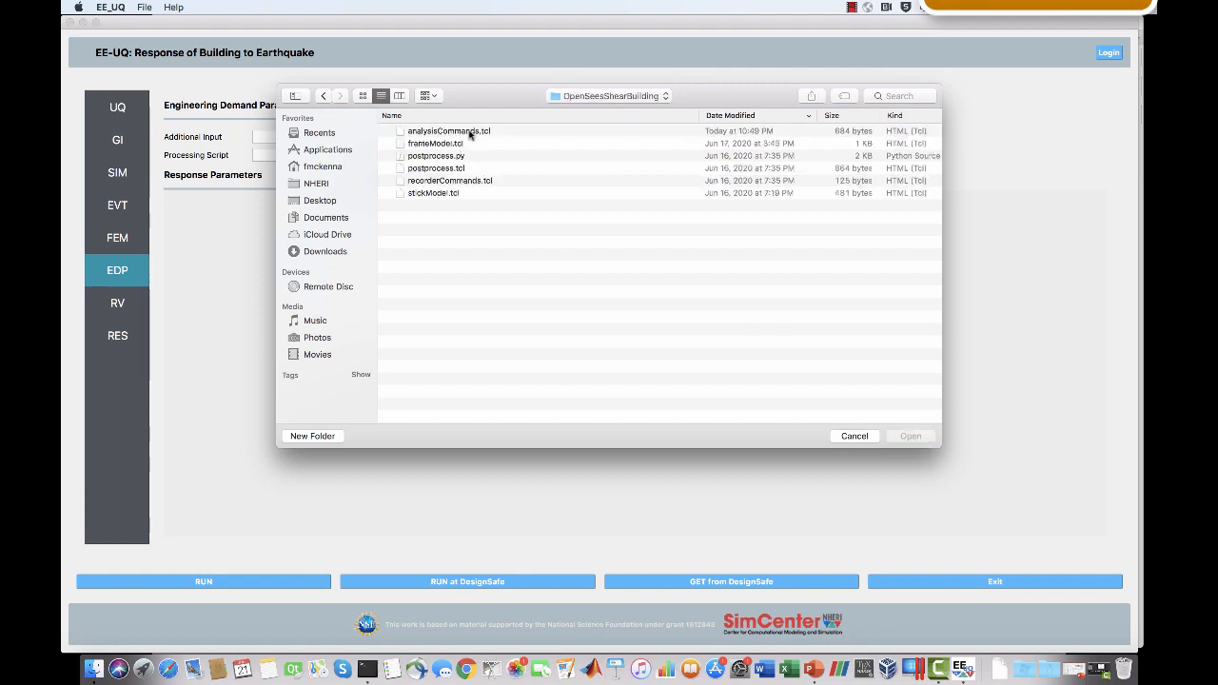
{"action": "left_click", "coordinate": [458, 180]}
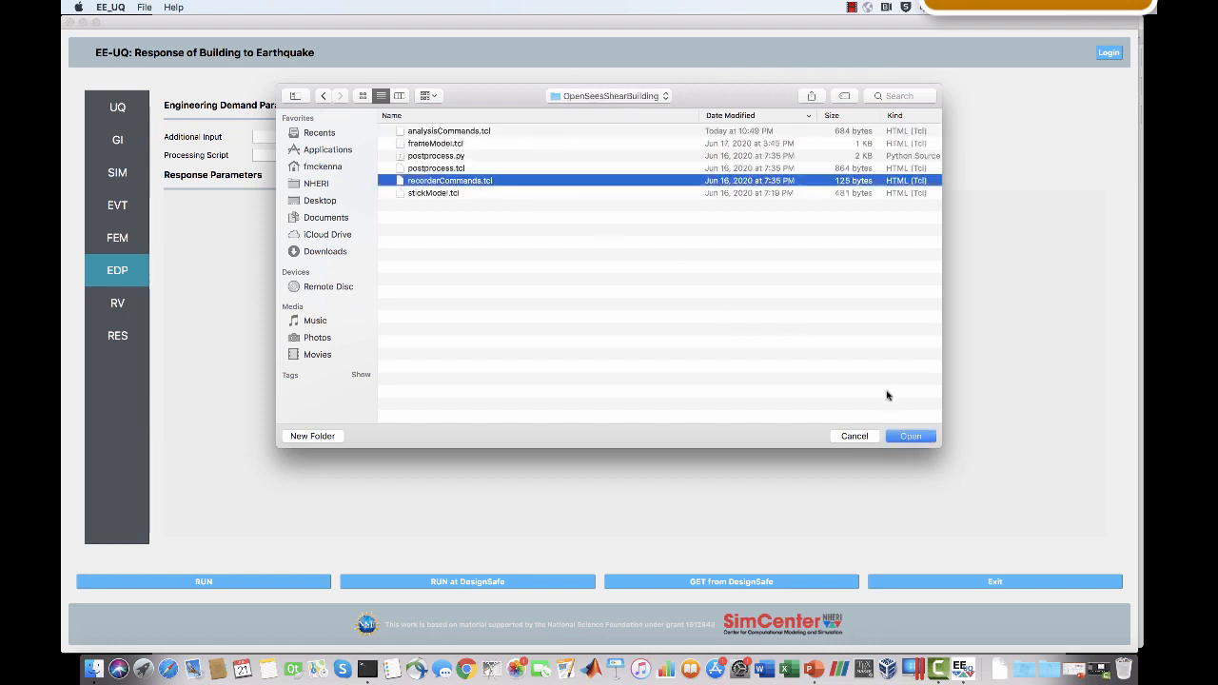
{"action": "left_click", "coordinate": [903, 438]}
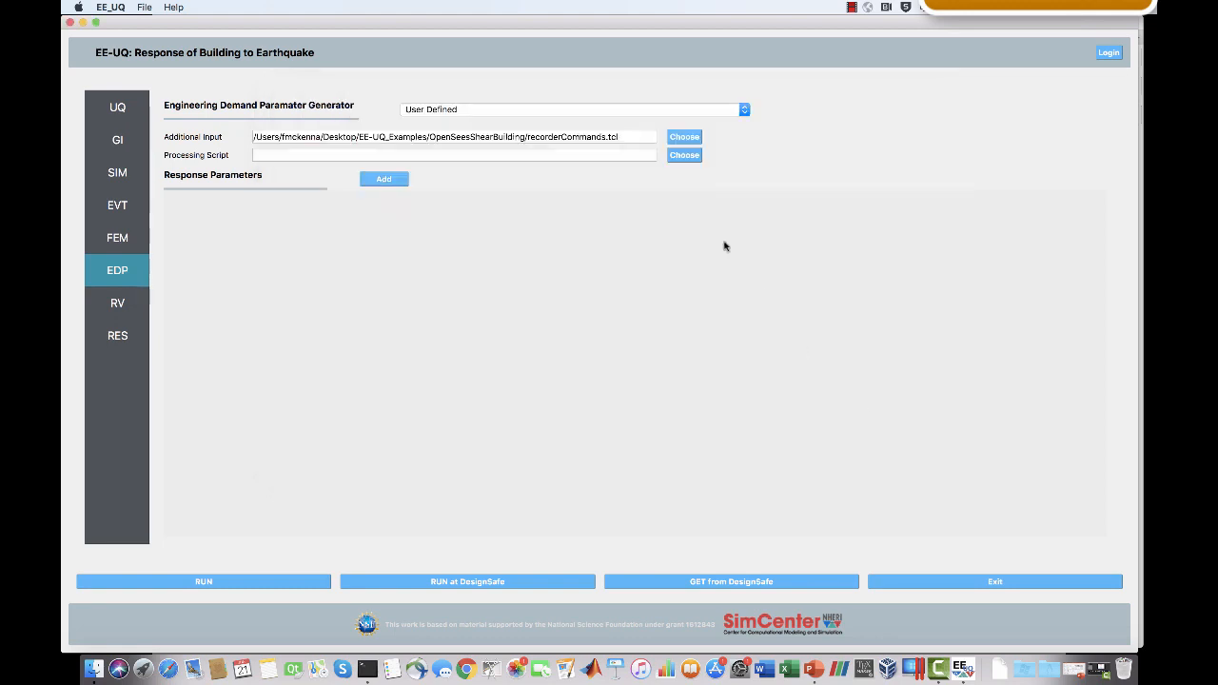
Set postprocess.tcl from the OpenSeesShearBuilding folder as the EDP processing script.
{"action": "left_click", "coordinate": [676, 156]}
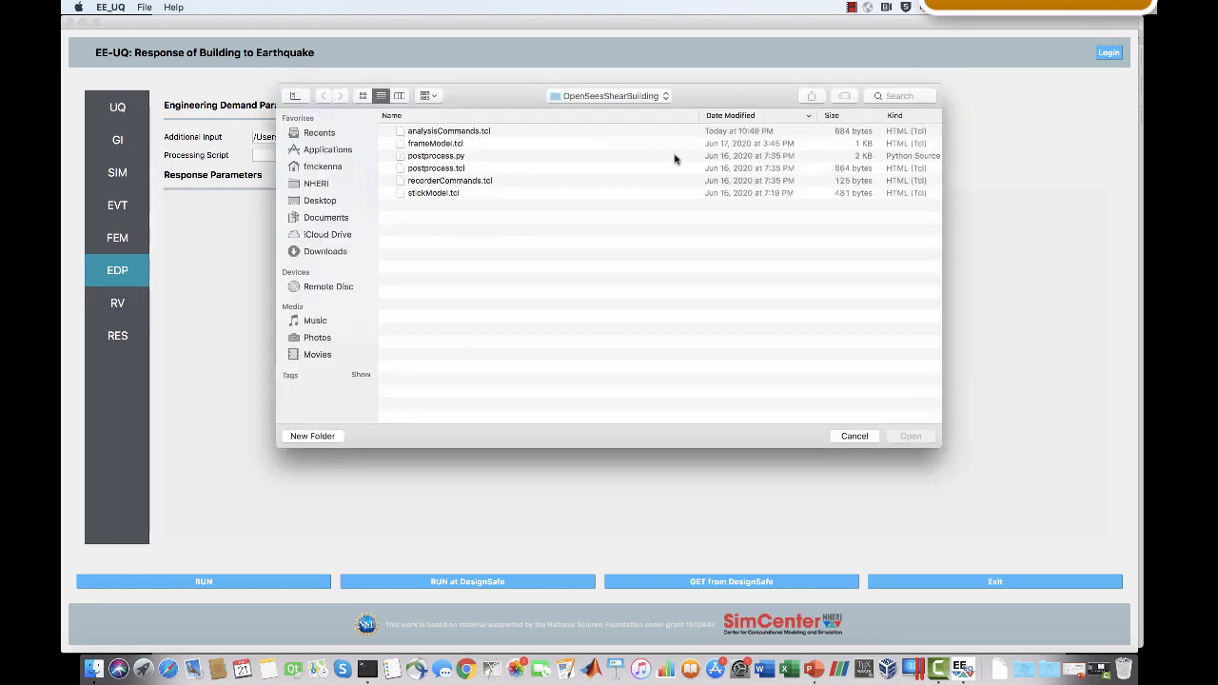
{"action": "left_click", "coordinate": [473, 168]}
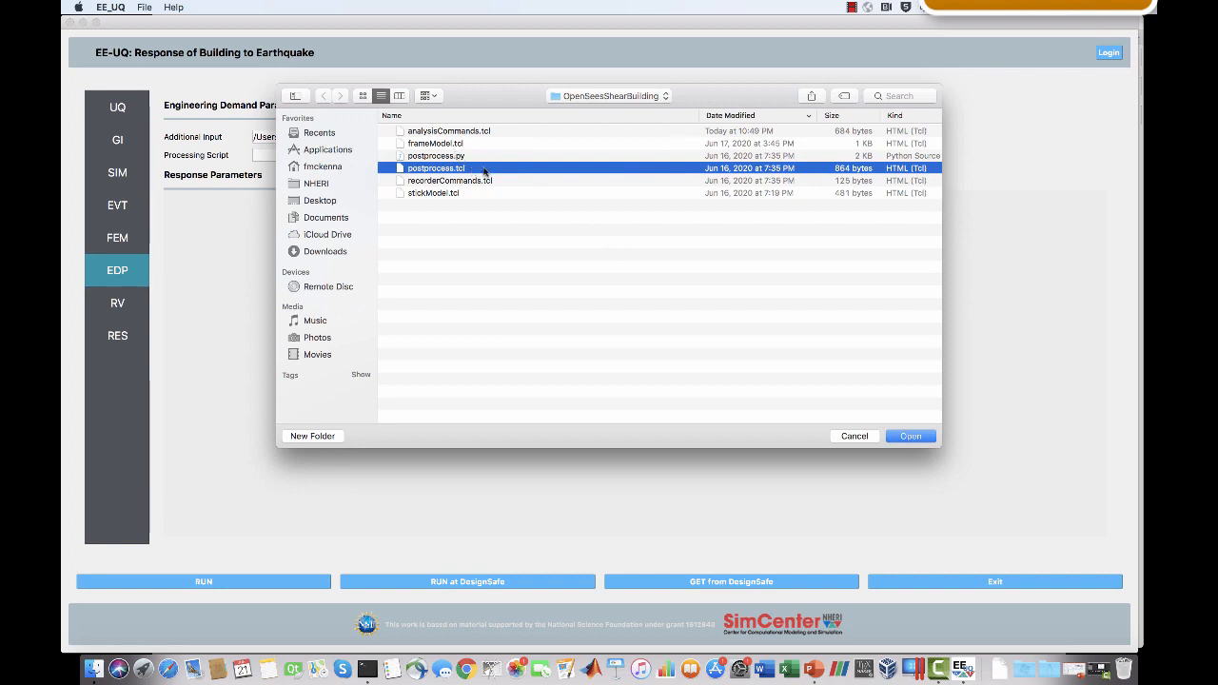
{"action": "left_click", "coordinate": [909, 436]}
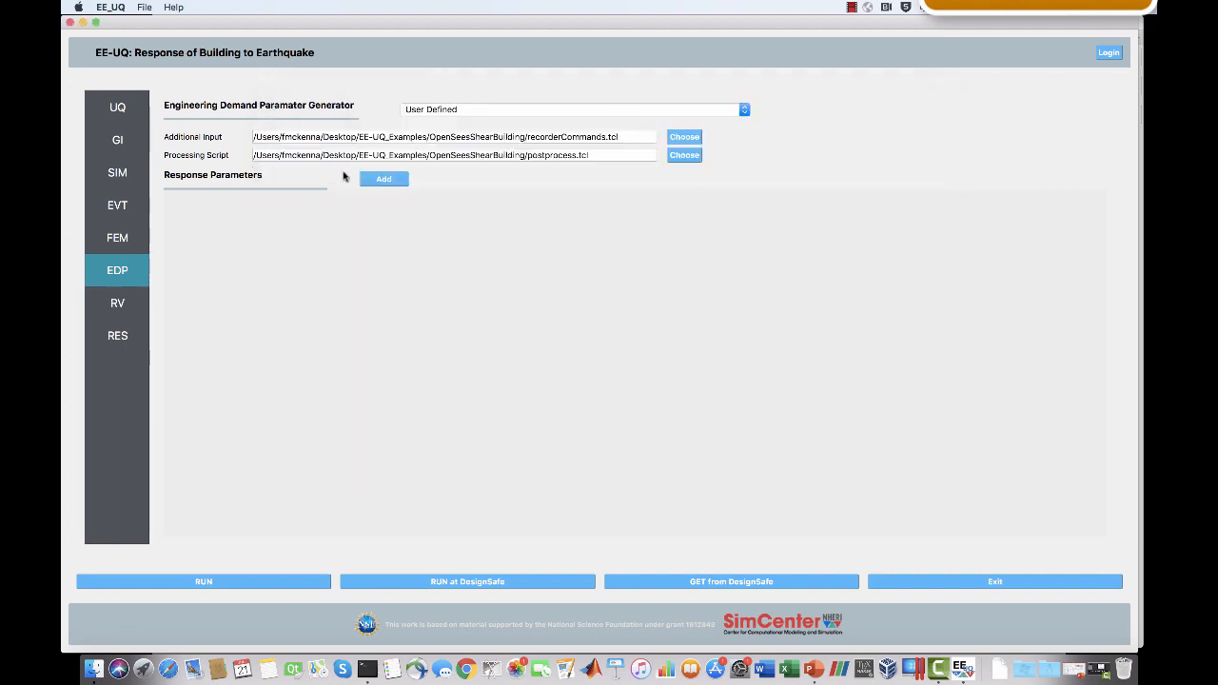
Add two response parameters named Node_4_Disp_1 and Node_3_Disp_1.
{"action": "left_click", "coordinate": [382, 181]}
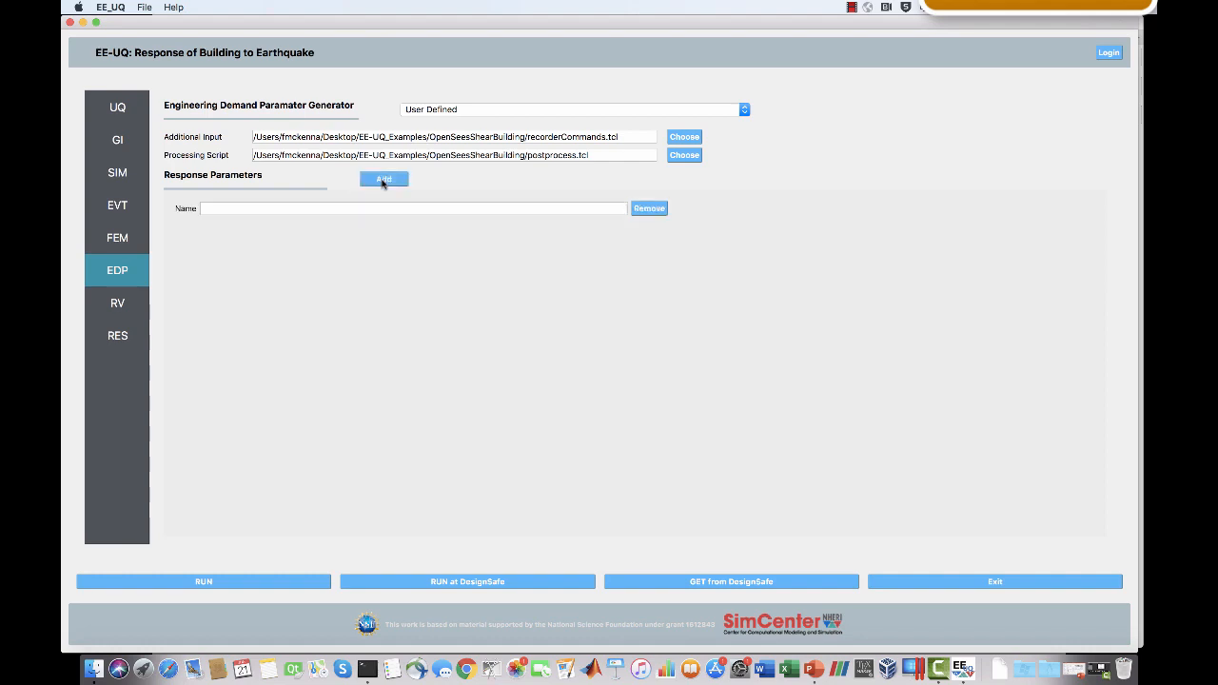
{"action": "left_click", "coordinate": [336, 206]}
{"action": "type", "text": "N"}
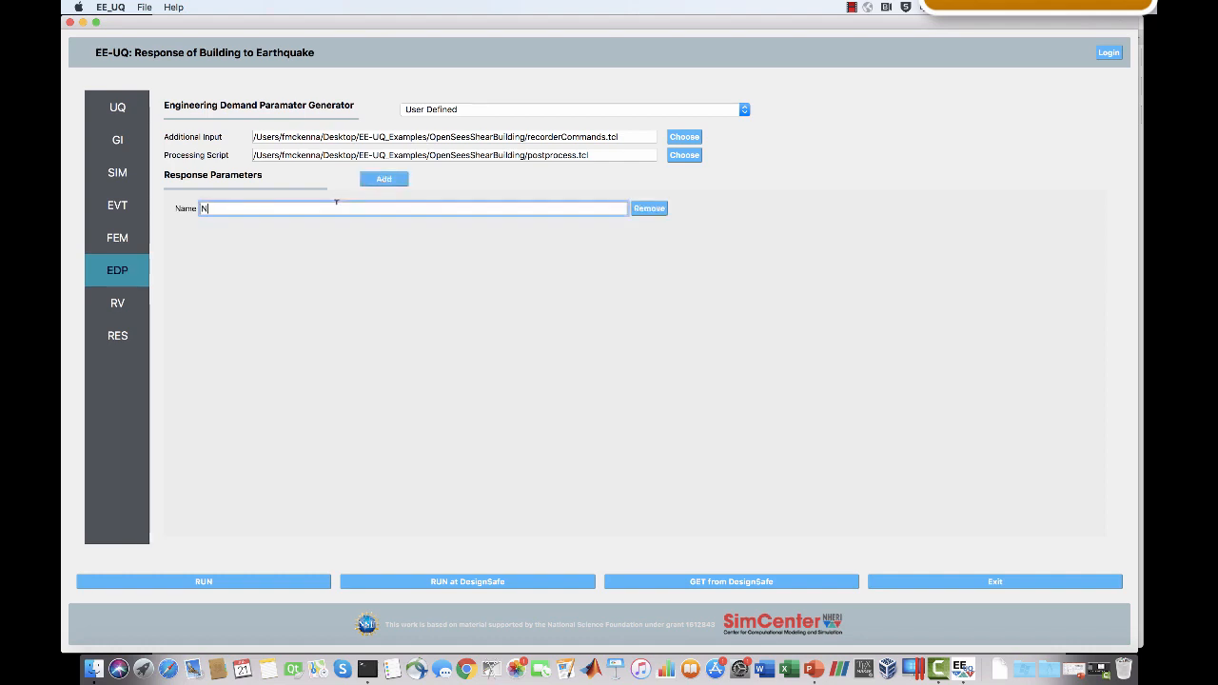
{"action": "type", "text": "ode_4_Disp_1"}
{"action": "left_click", "coordinate": [380, 179]}
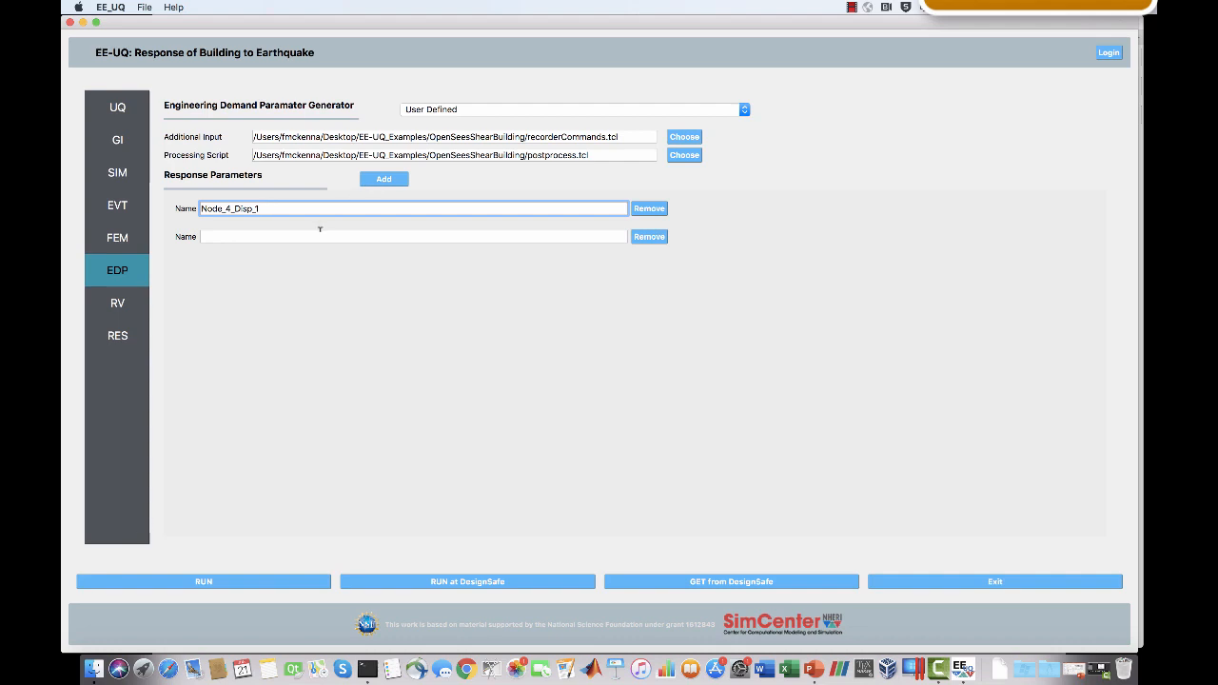
{"action": "left_click", "coordinate": [314, 235]}
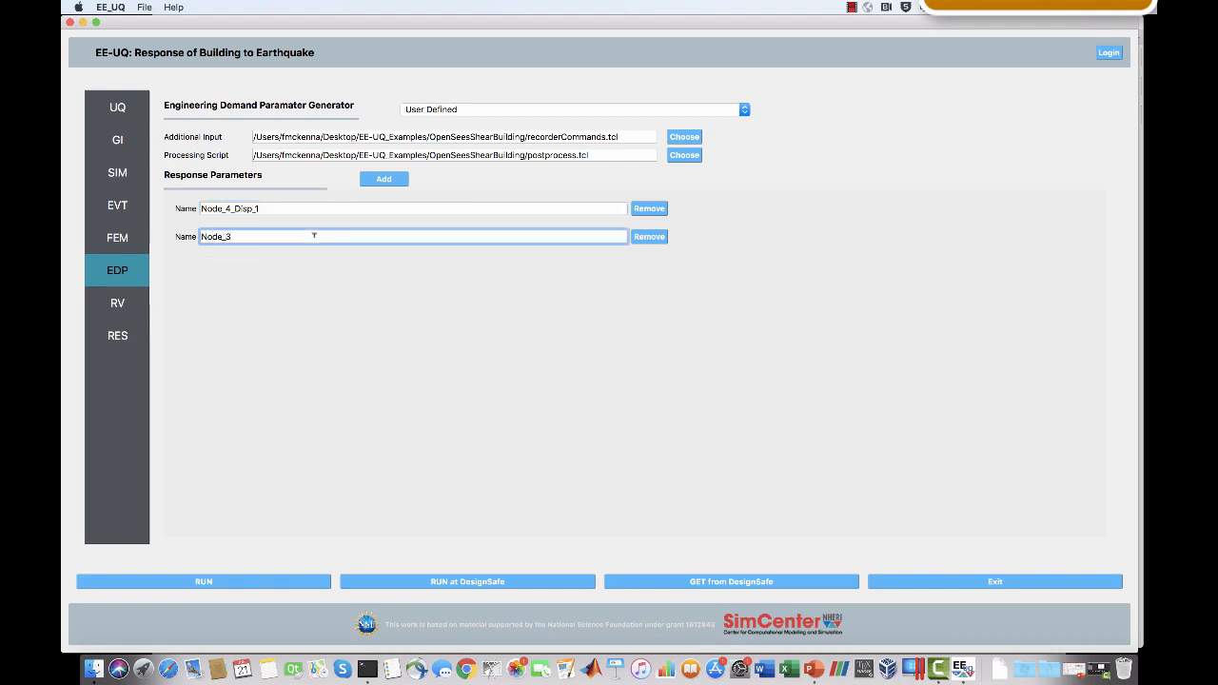
{"action": "type", "text": "Node_3_Disp_1"}
Add a third response parameter named Node_2_Disp_1 and run the analysis locally.
{"action": "left_click", "coordinate": [379, 181]}
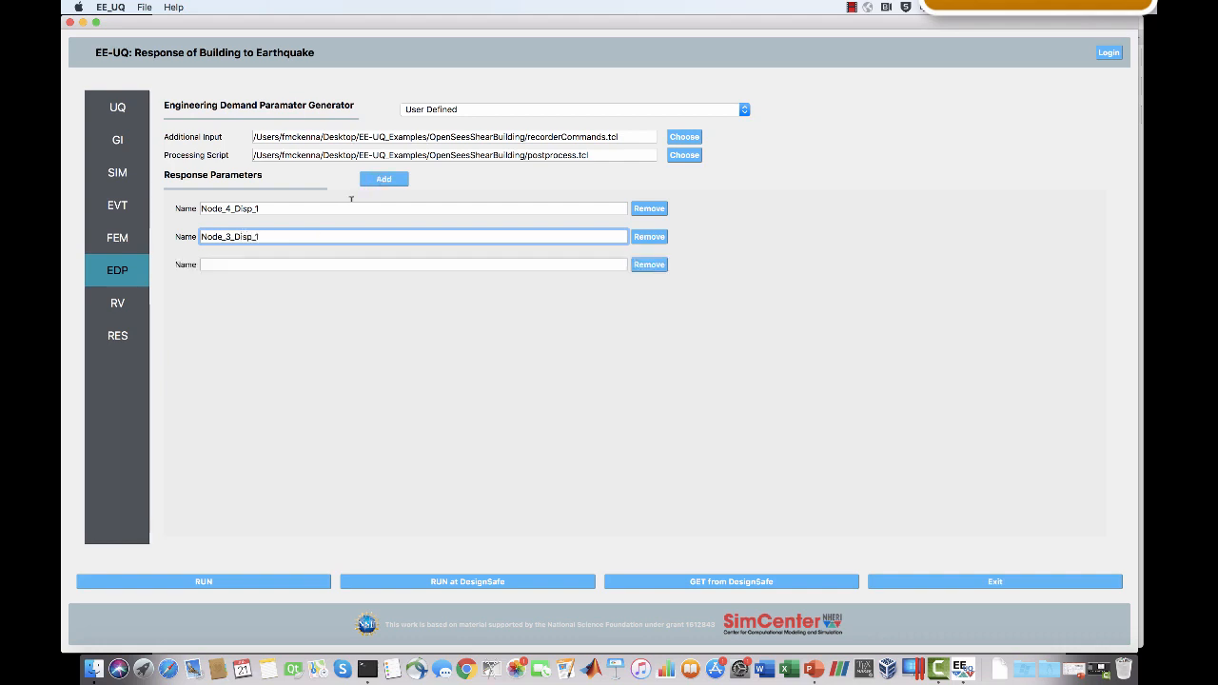
{"action": "left_click", "coordinate": [269, 263]}
{"action": "type", "text": "No"}
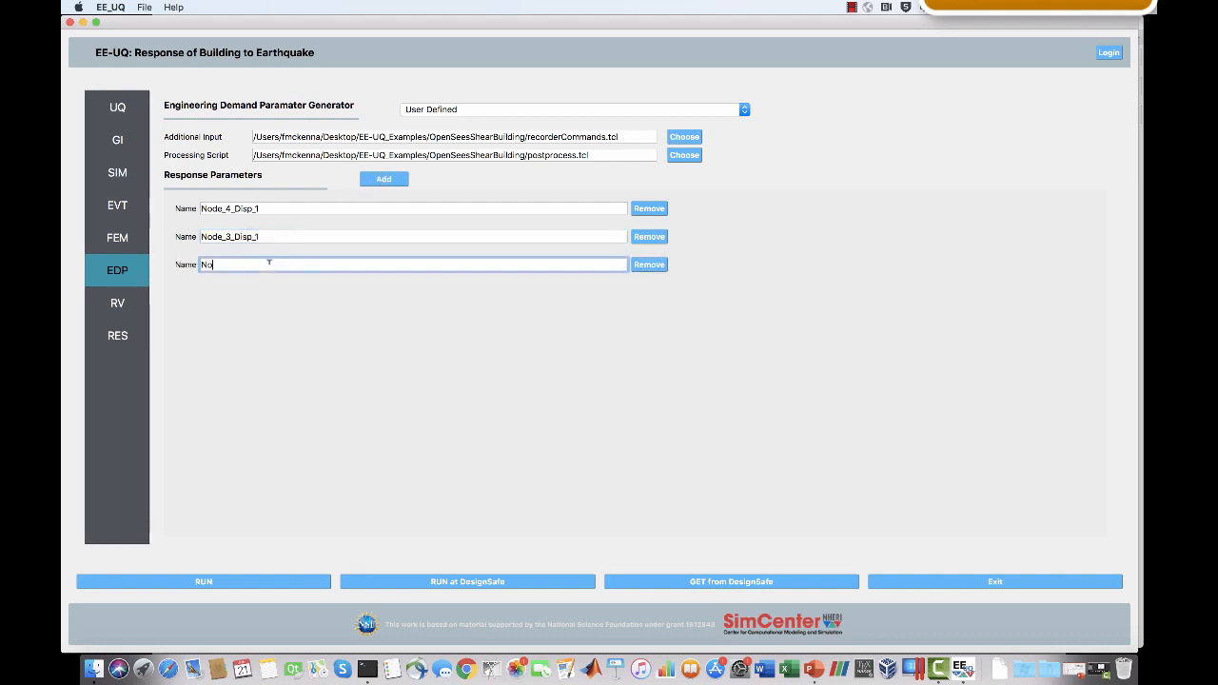
{"action": "type", "text": "de_2_Disp_1"}
{"action": "left_click", "coordinate": [224, 340]}
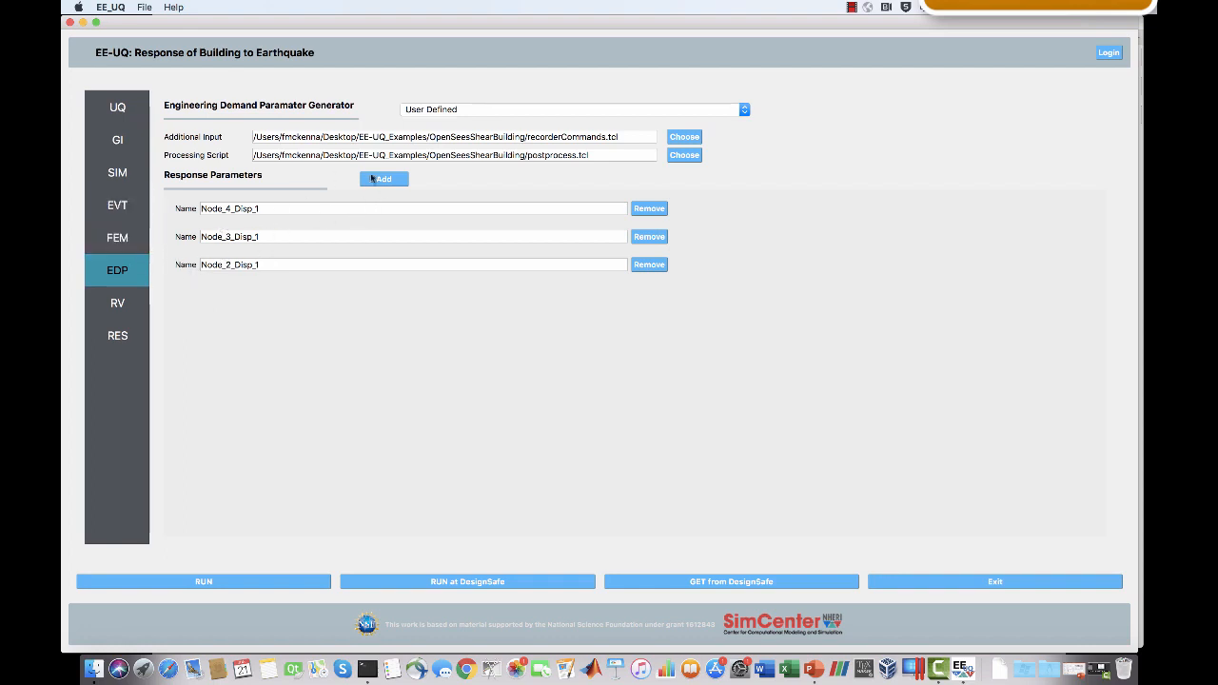
{"action": "left_click", "coordinate": [219, 585]}
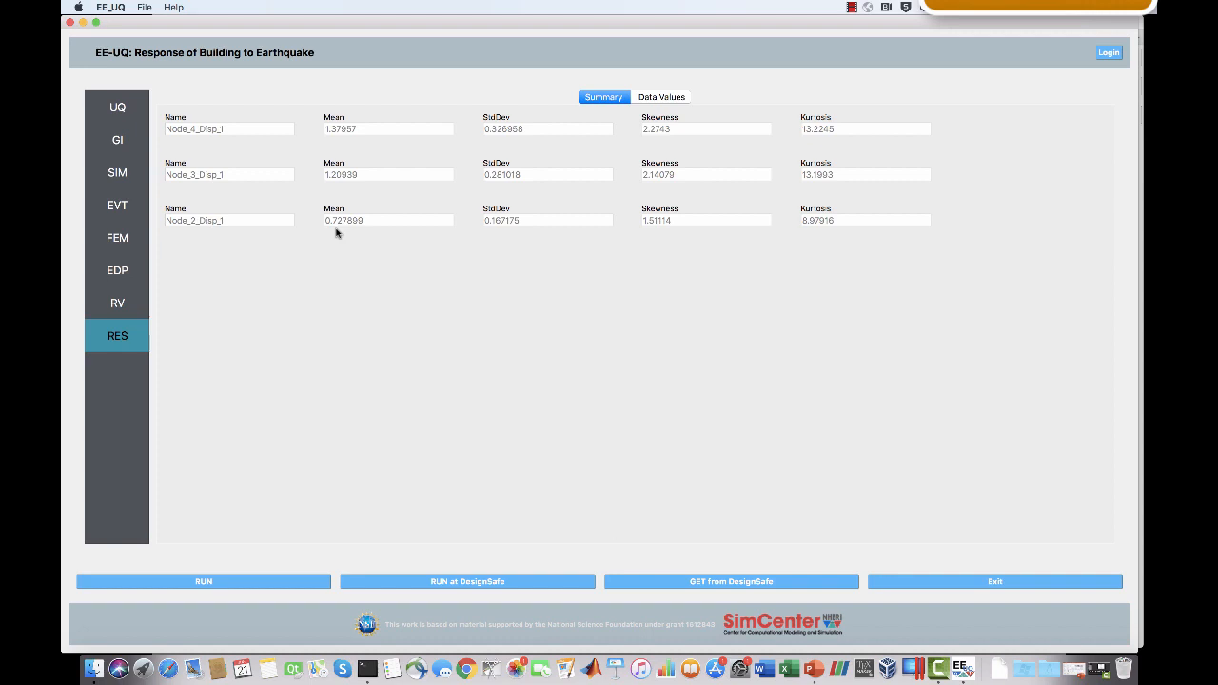
Set analysisCommands.tcl as the OpenSees analysis script in the FEM settings and rerun the analysis locally.
{"action": "left_click", "coordinate": [134, 242]}
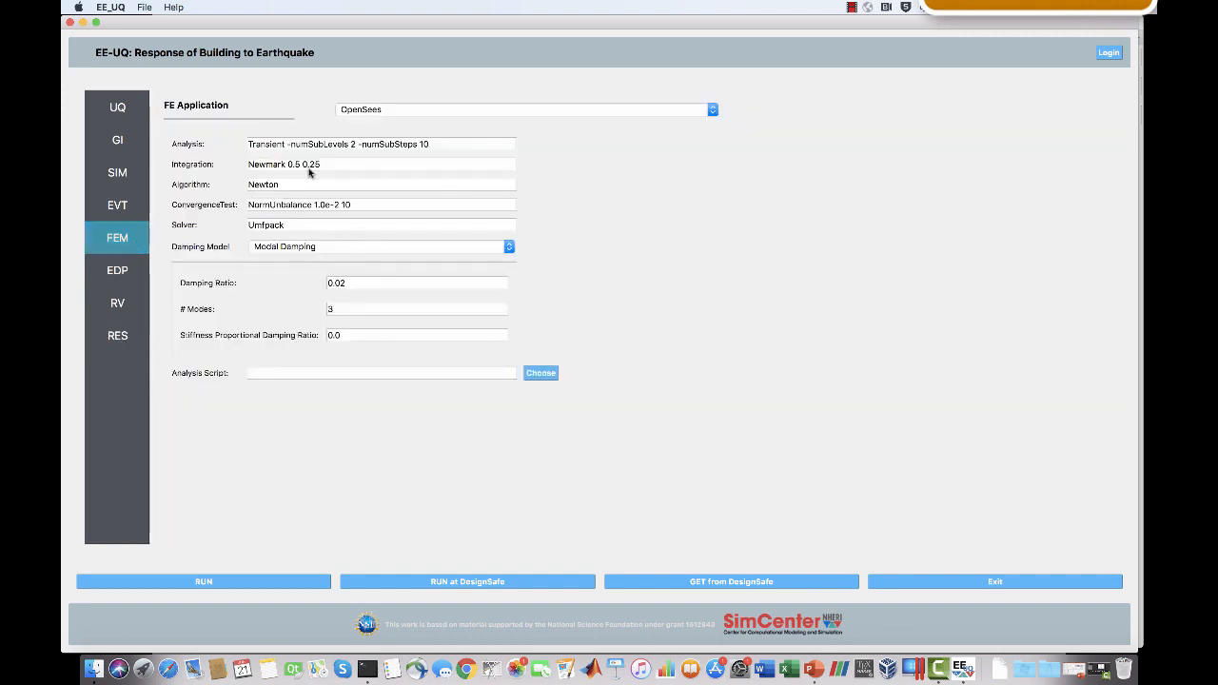
{"action": "left_click", "coordinate": [539, 374]}
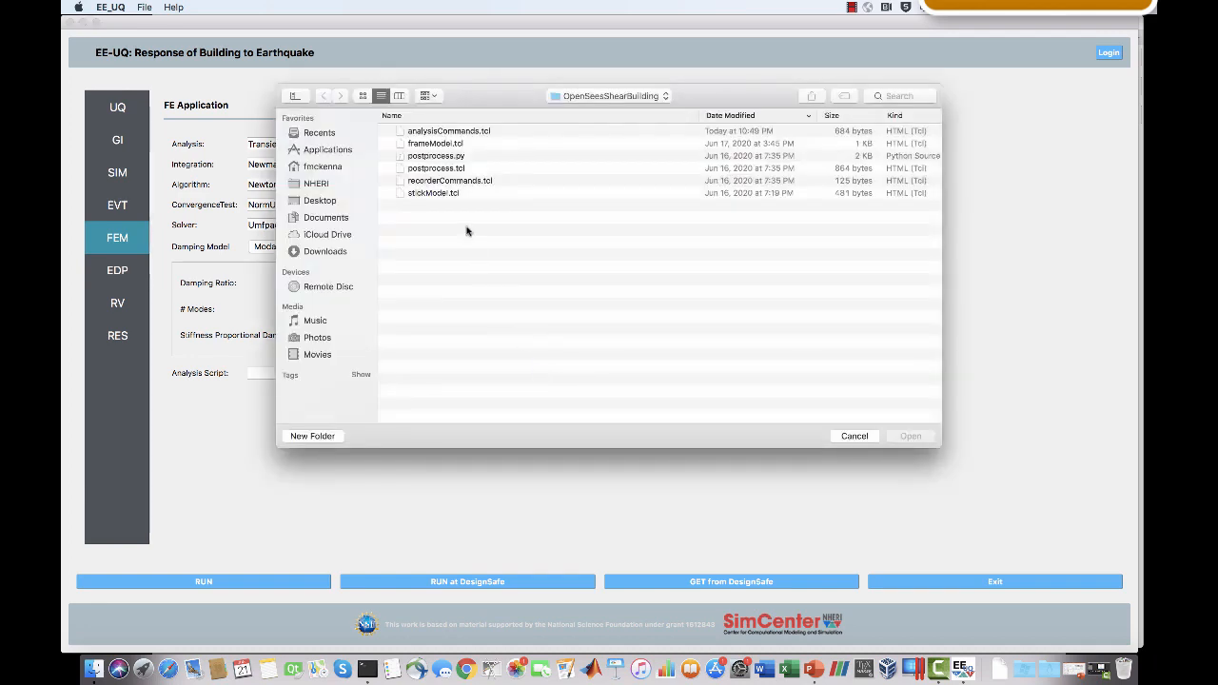
{"action": "left_click", "coordinate": [463, 131]}
{"action": "left_click", "coordinate": [910, 437]}
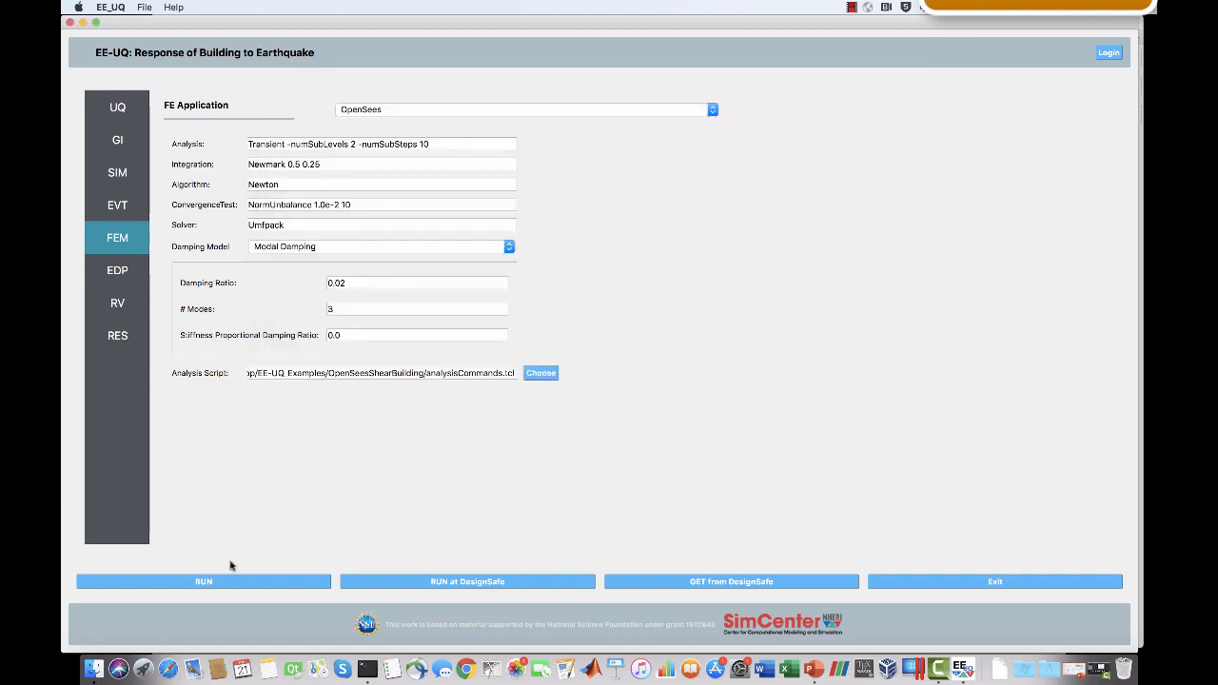
{"action": "left_click", "coordinate": [204, 581]}
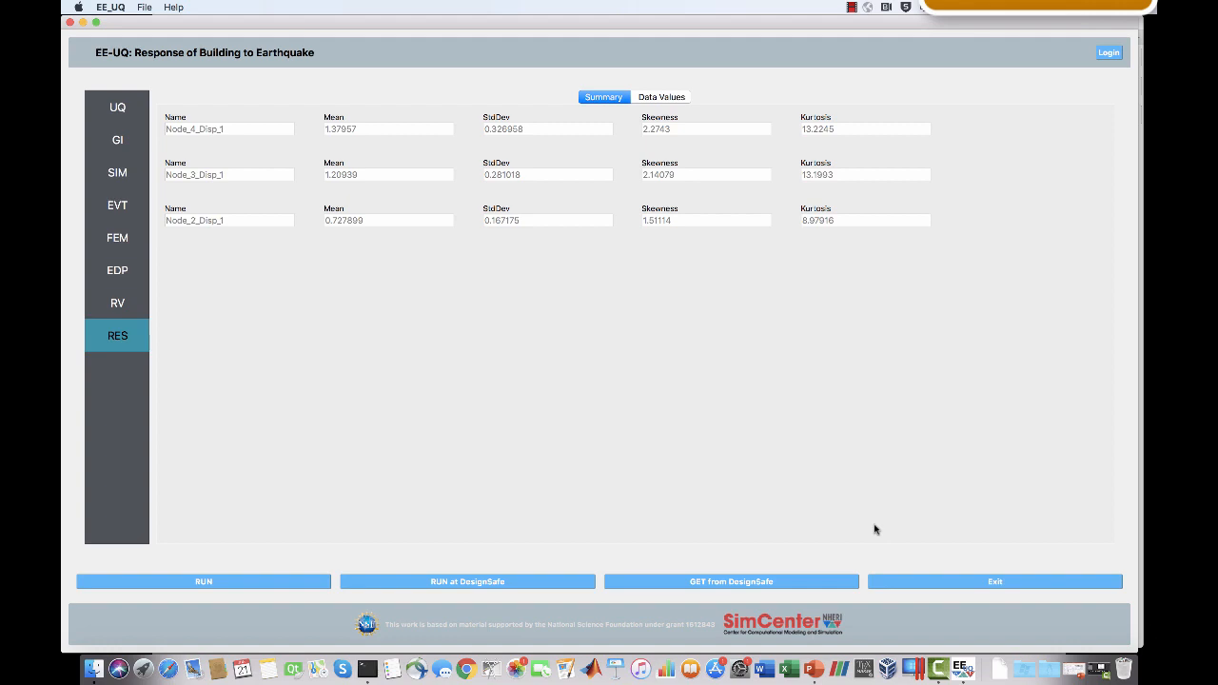
{"action": "key", "text": "super+Tab"}
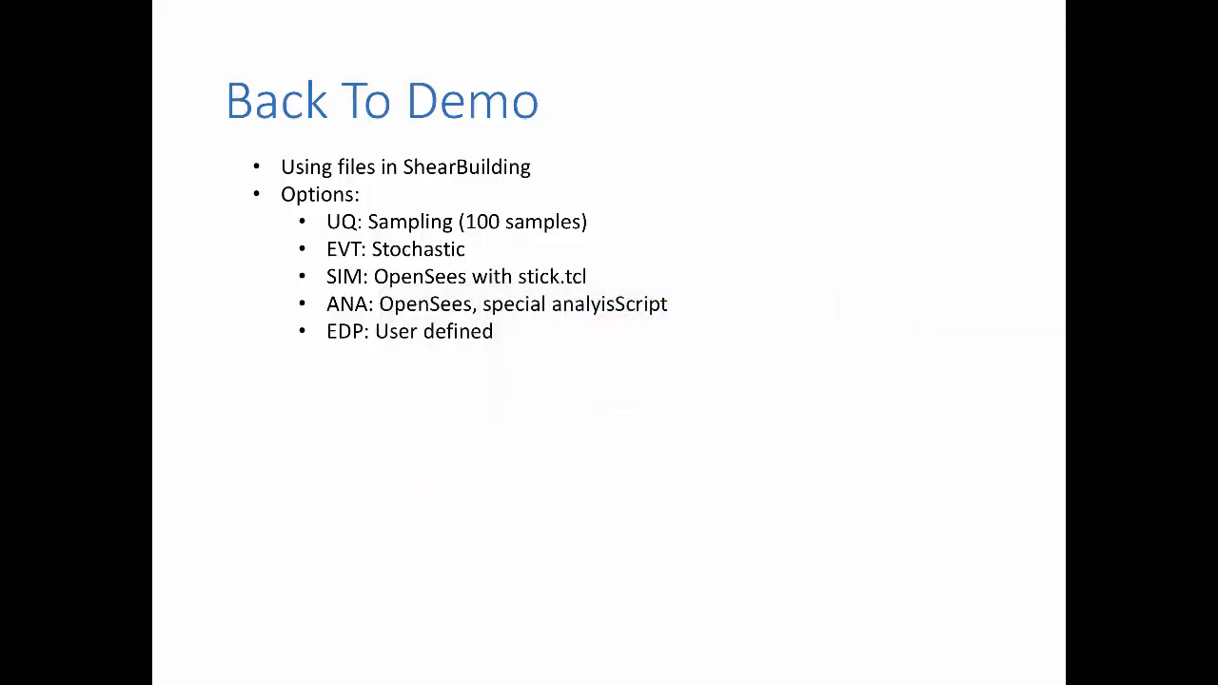
{"action": "key", "text": "Right"}
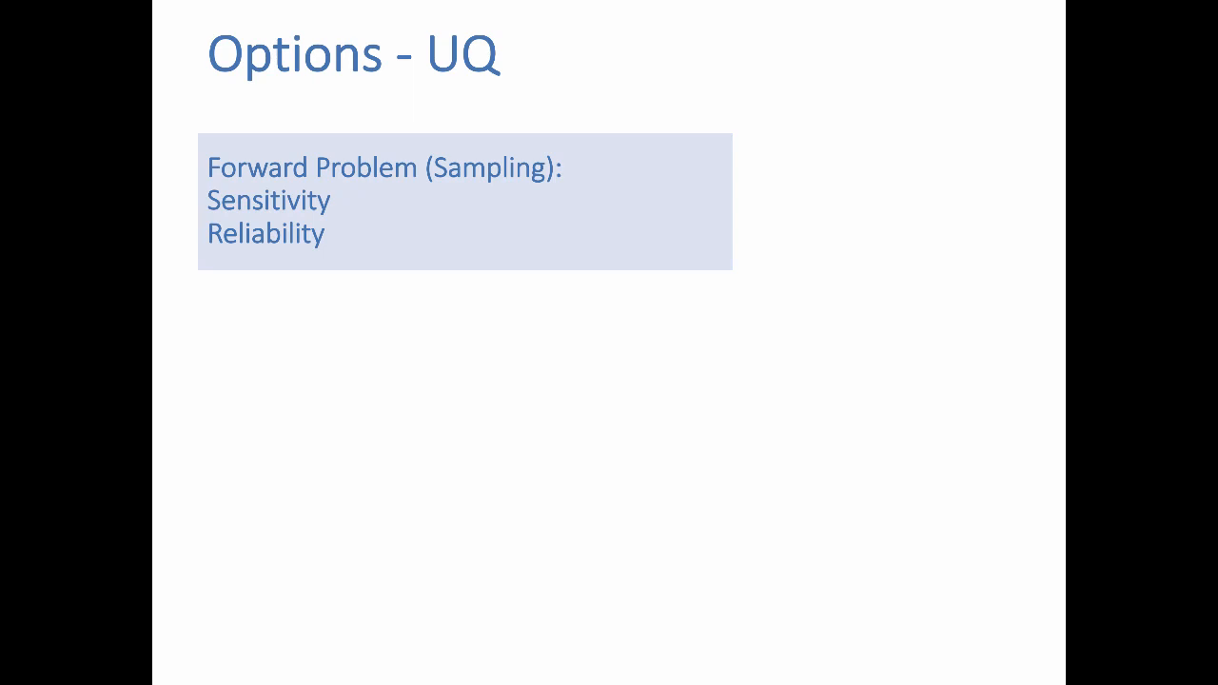
{"action": "key", "text": "Right"}
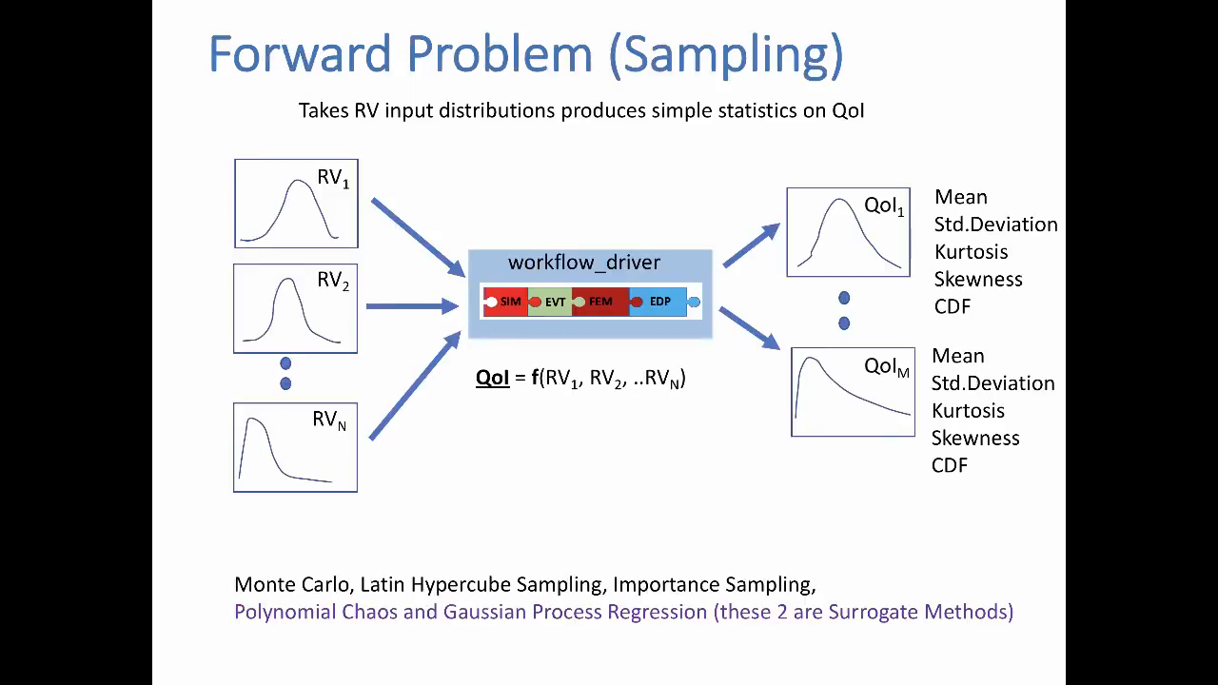
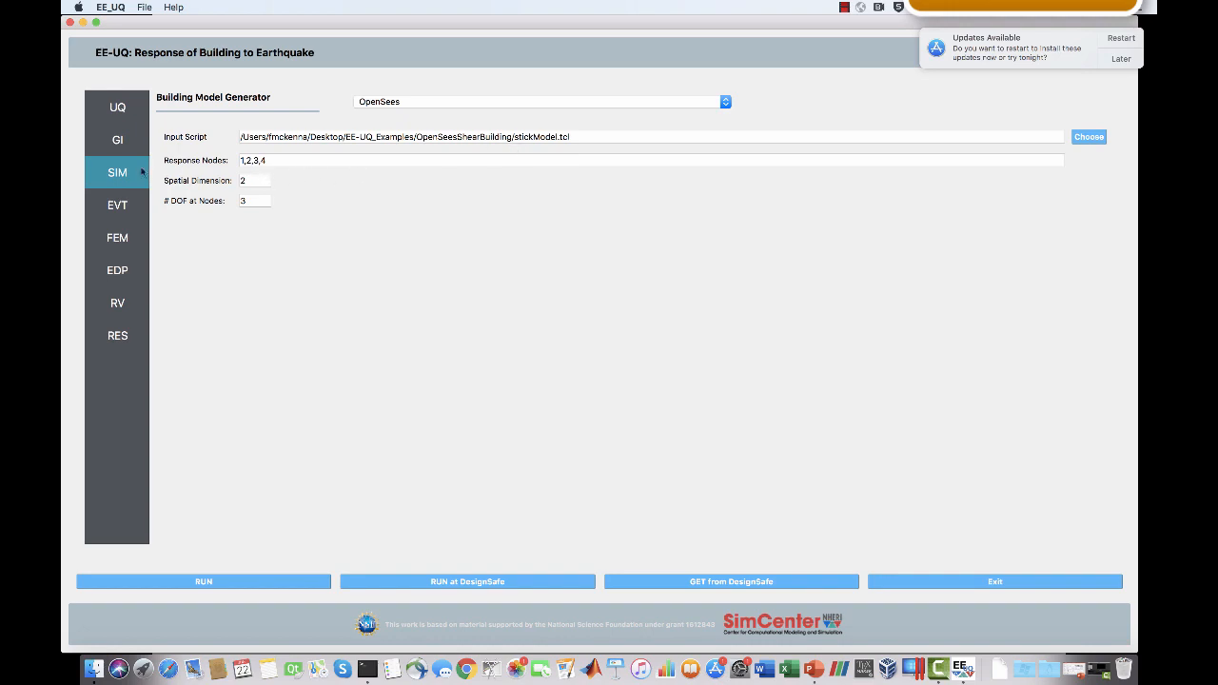
Review the forward propagation sampling methods of the Dakota UQ engine and keep LHS selected.
{"action": "left_click", "coordinate": [124, 115]}
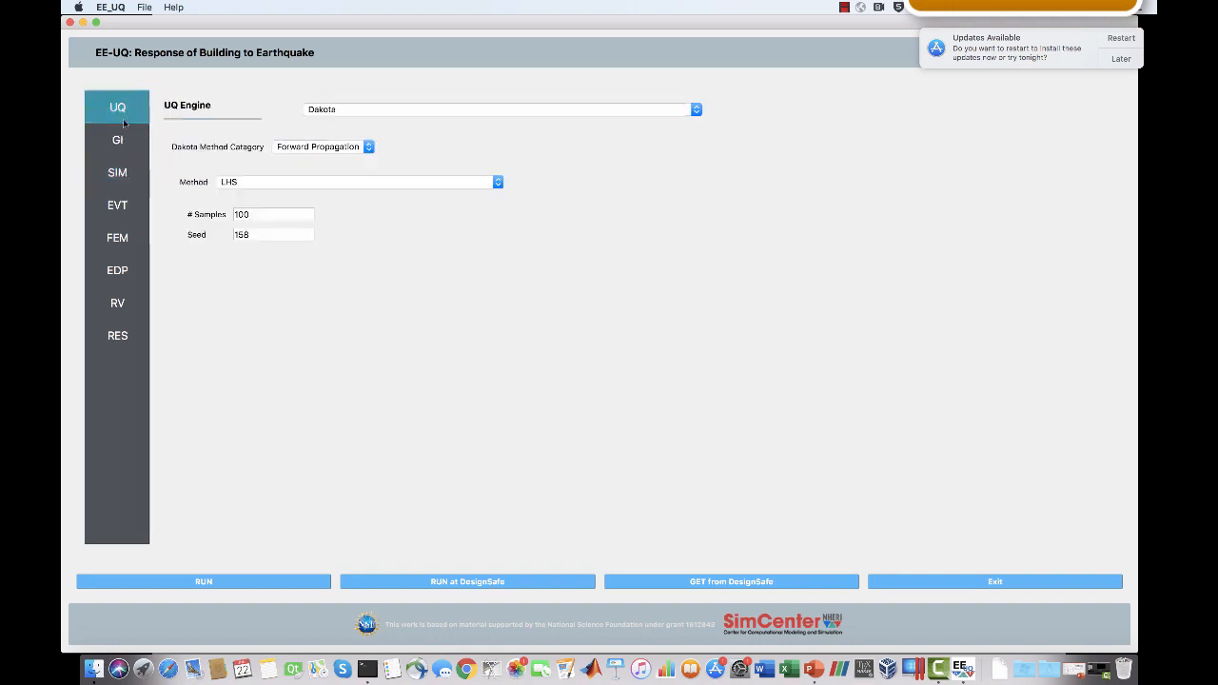
{"action": "left_click", "coordinate": [259, 185]}
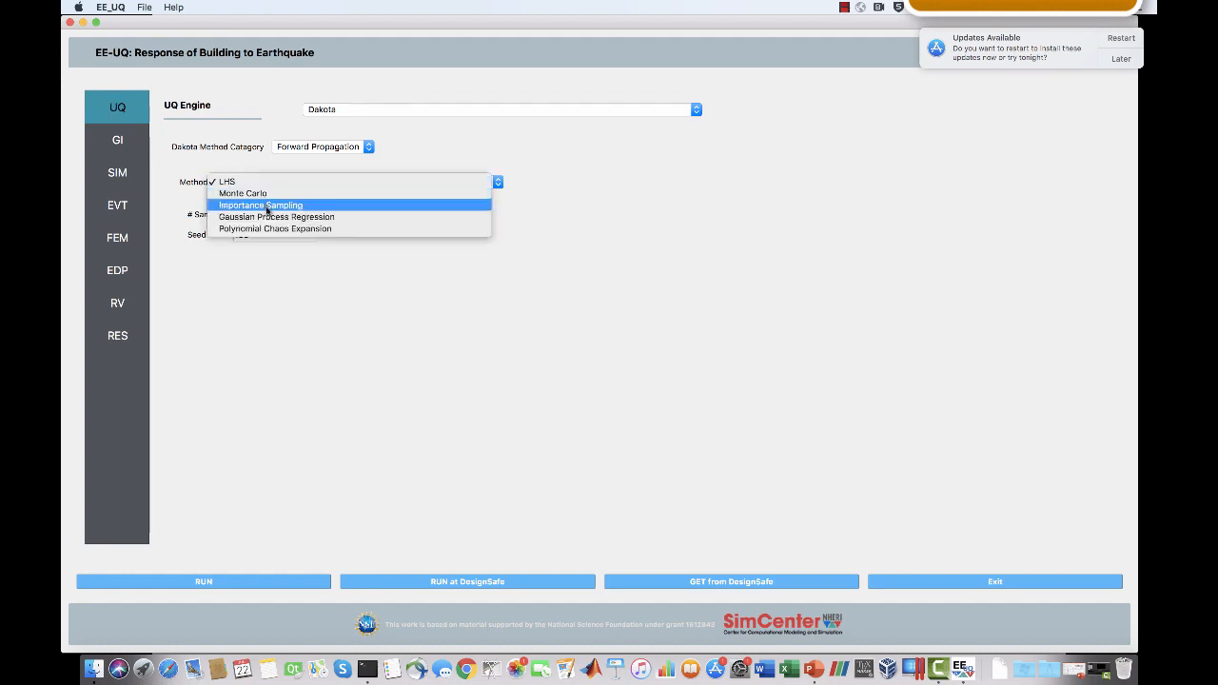
{"action": "left_click", "coordinate": [264, 186]}
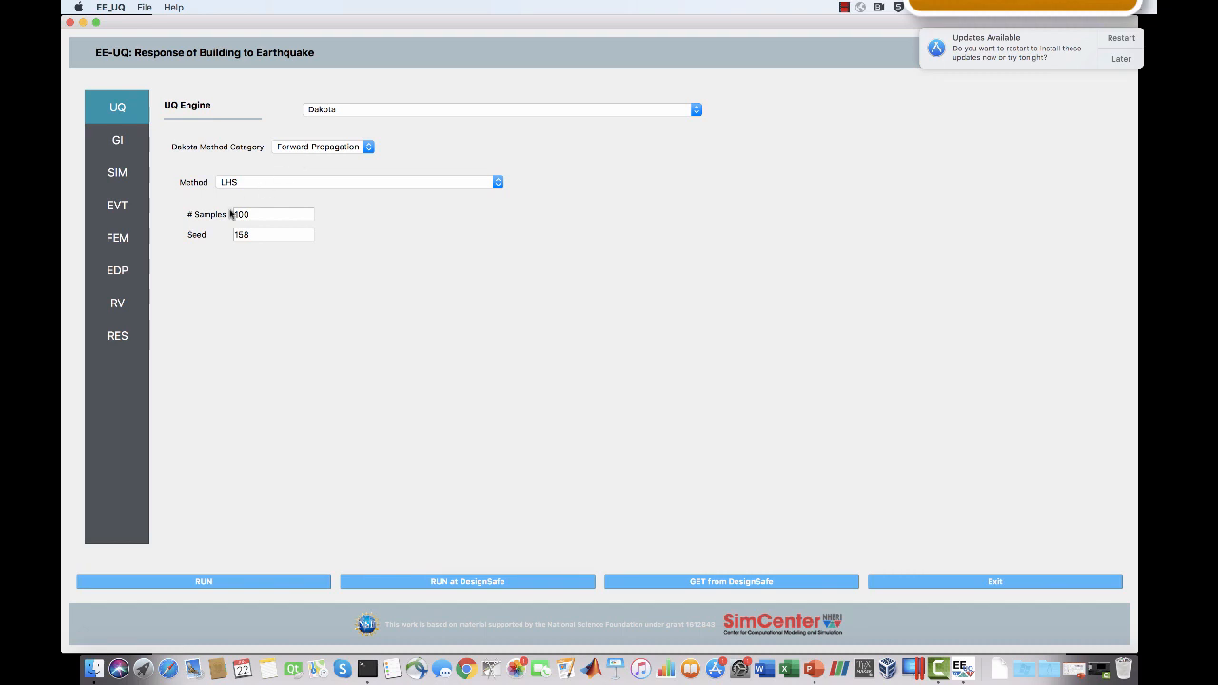
Examine the result data values, plotting Node_4_Disp_1 against Node_2_Disp_1 and the cumulative probability of Node_4_Disp_1.
{"action": "left_click", "coordinate": [122, 338]}
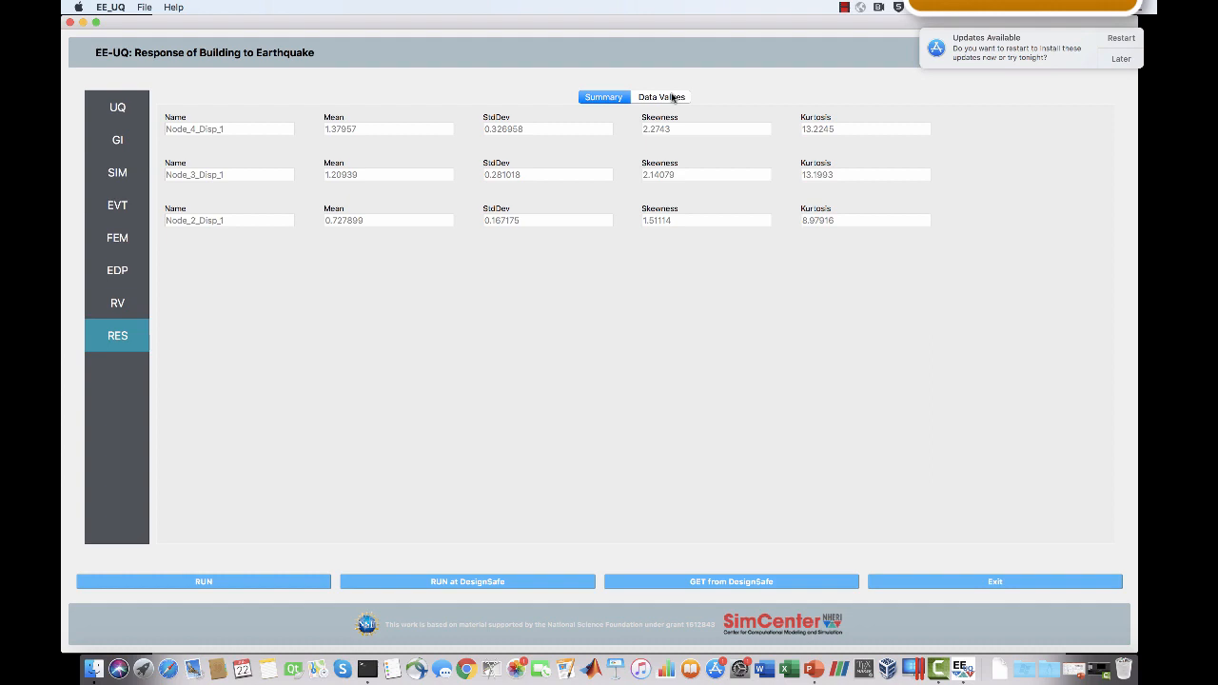
{"action": "left_click", "coordinate": [672, 98]}
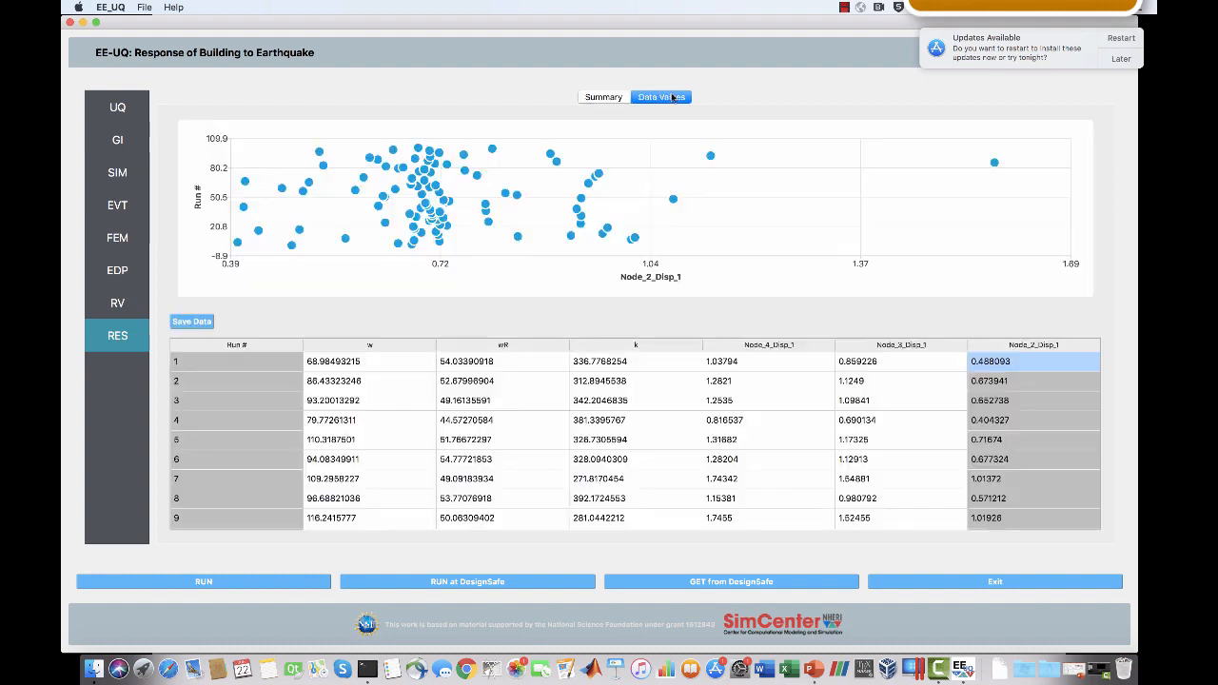
{"action": "left_click", "coordinate": [747, 361]}
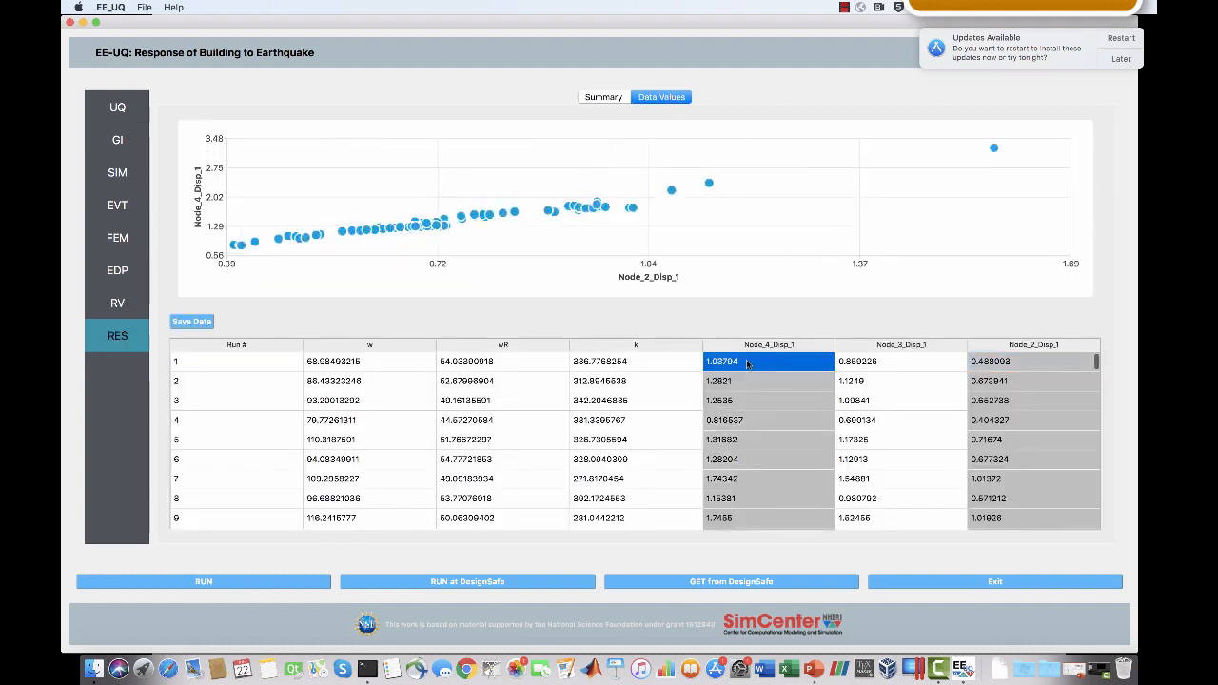
{"action": "right_click", "coordinate": [747, 361]}
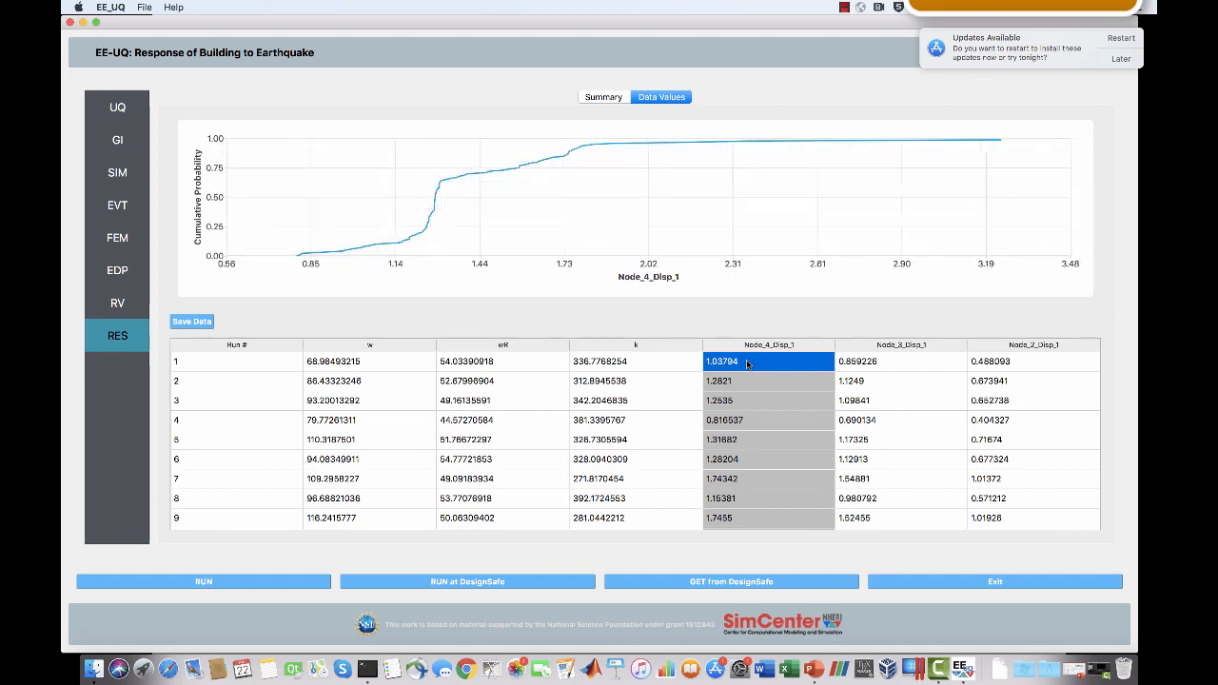
{"action": "left_click", "coordinate": [546, 284]}
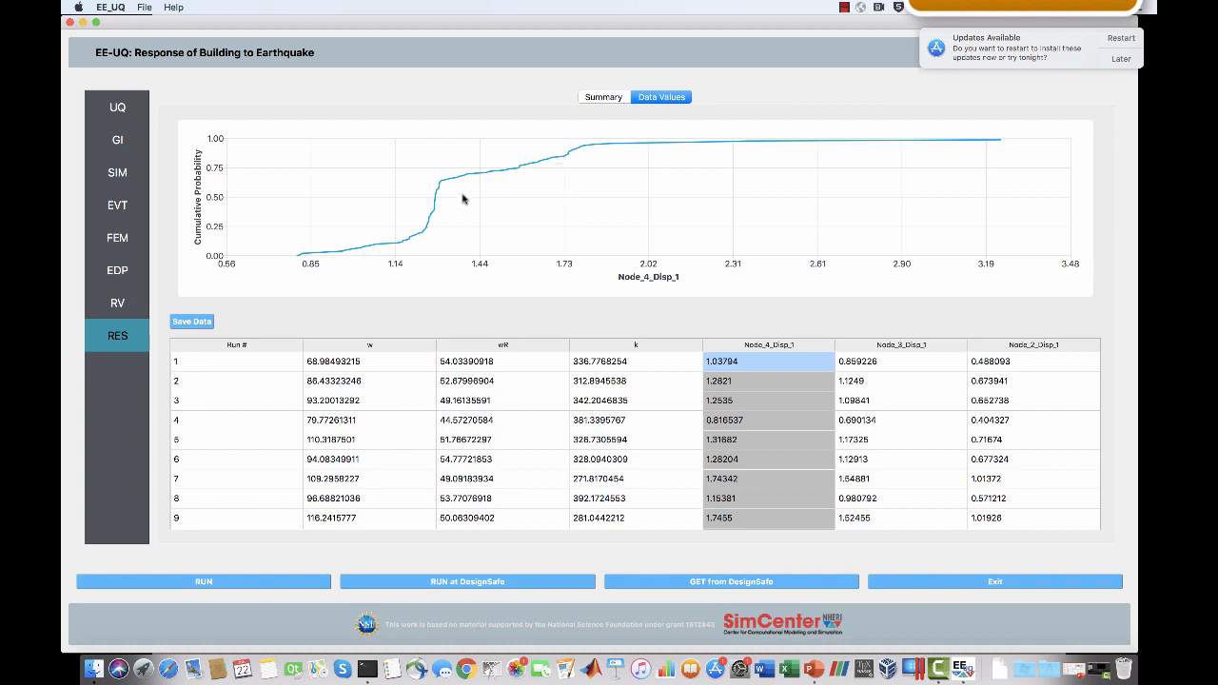
Configure a Dakota Reliability Analysis using Global Reliability with response levels 1.4 and 1.7, and run it locally.
{"action": "left_click", "coordinate": [121, 118]}
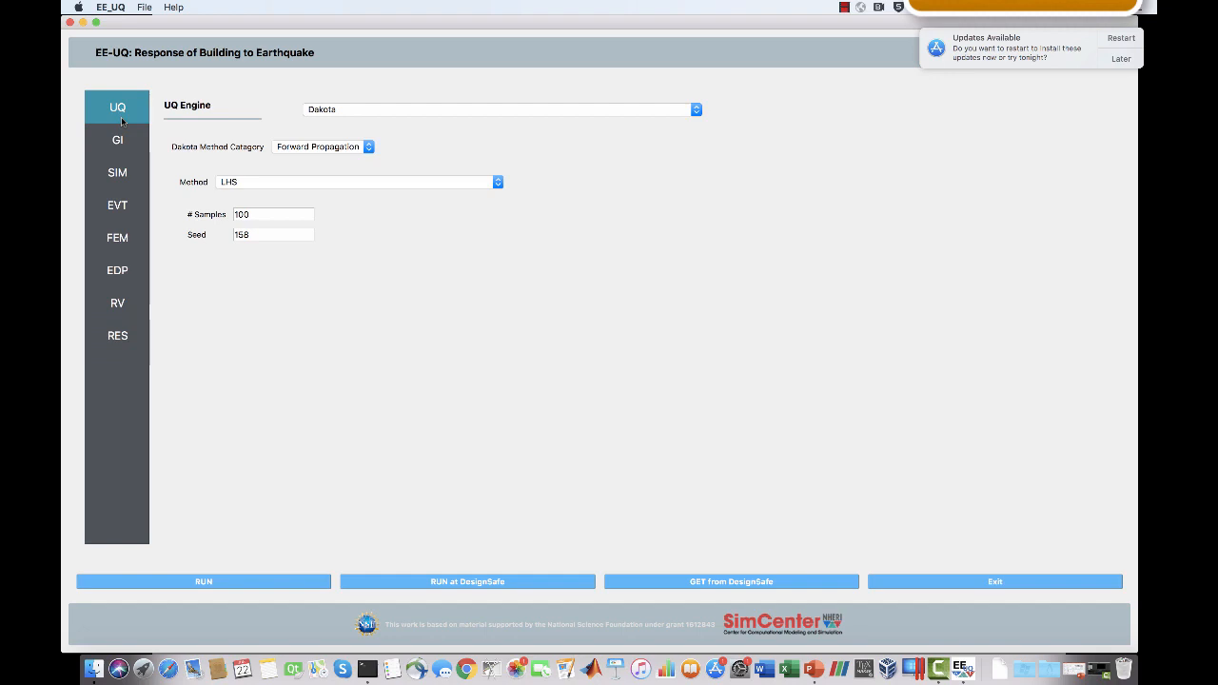
{"action": "left_click", "coordinate": [362, 150]}
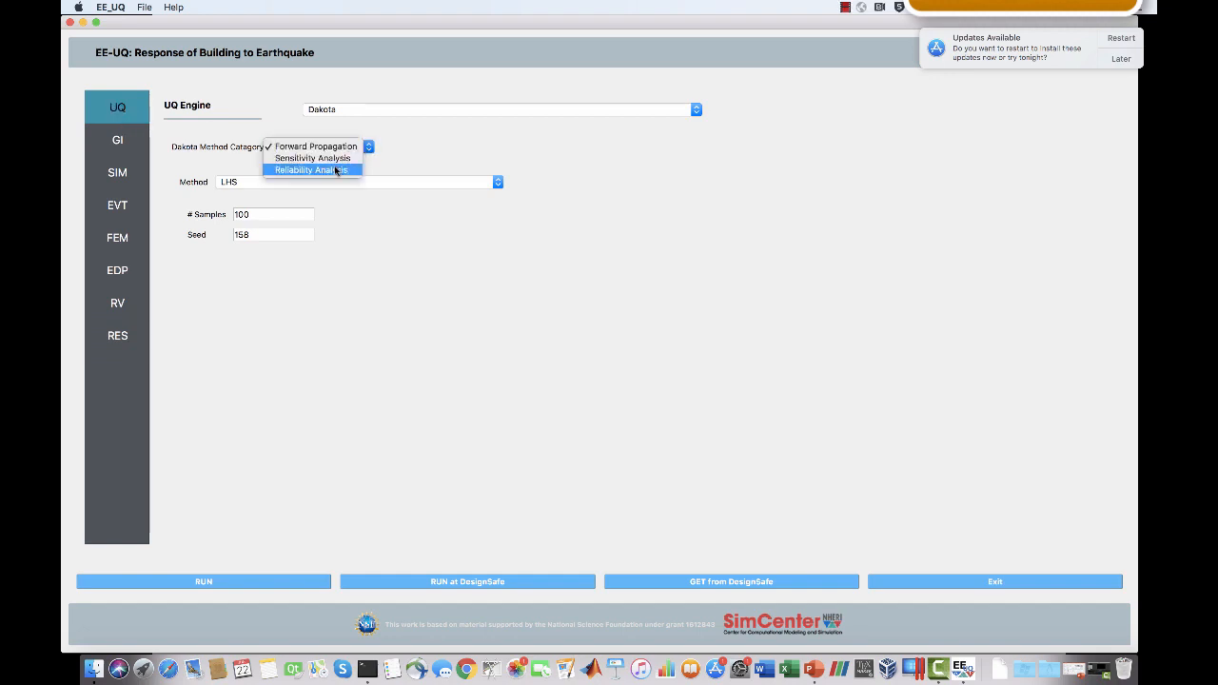
{"action": "left_click", "coordinate": [335, 171]}
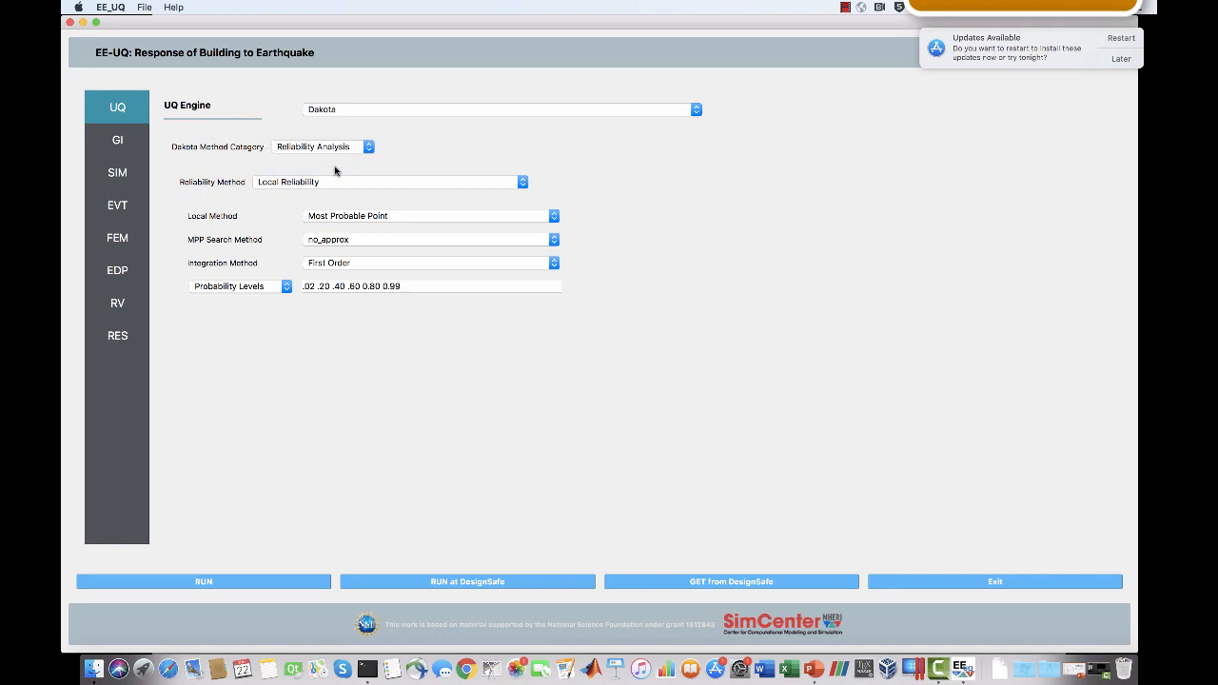
{"action": "left_click", "coordinate": [390, 183]}
{"action": "left_click", "coordinate": [378, 193]}
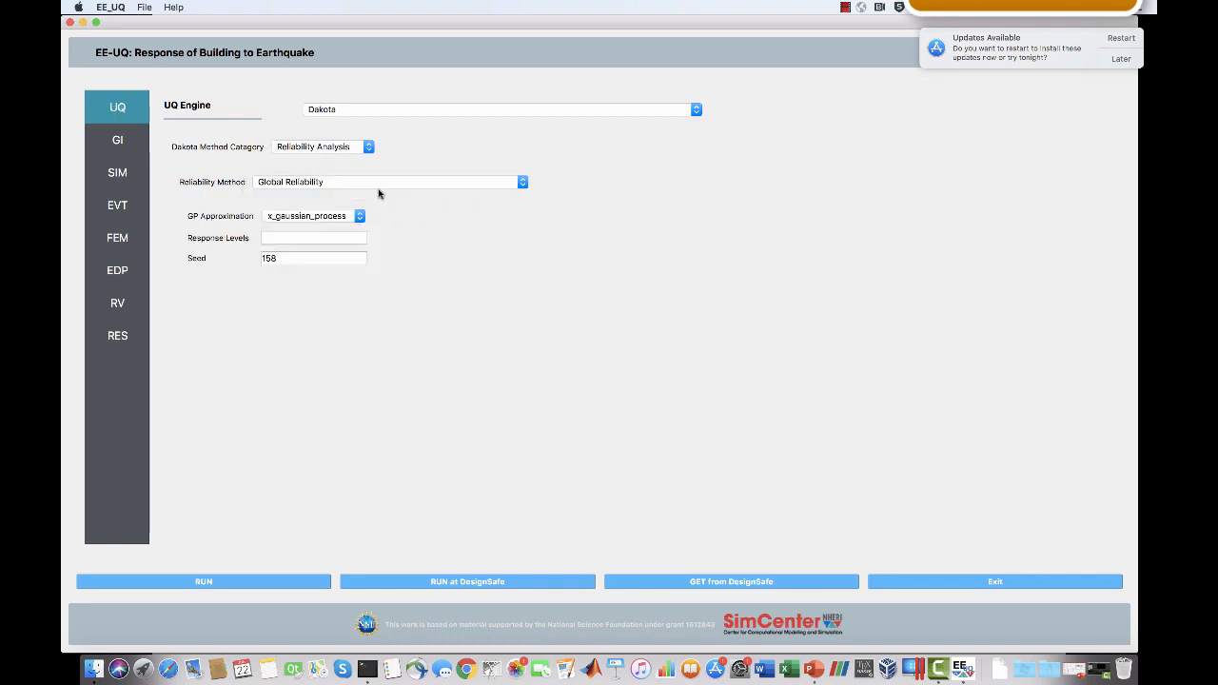
{"action": "left_click", "coordinate": [293, 234]}
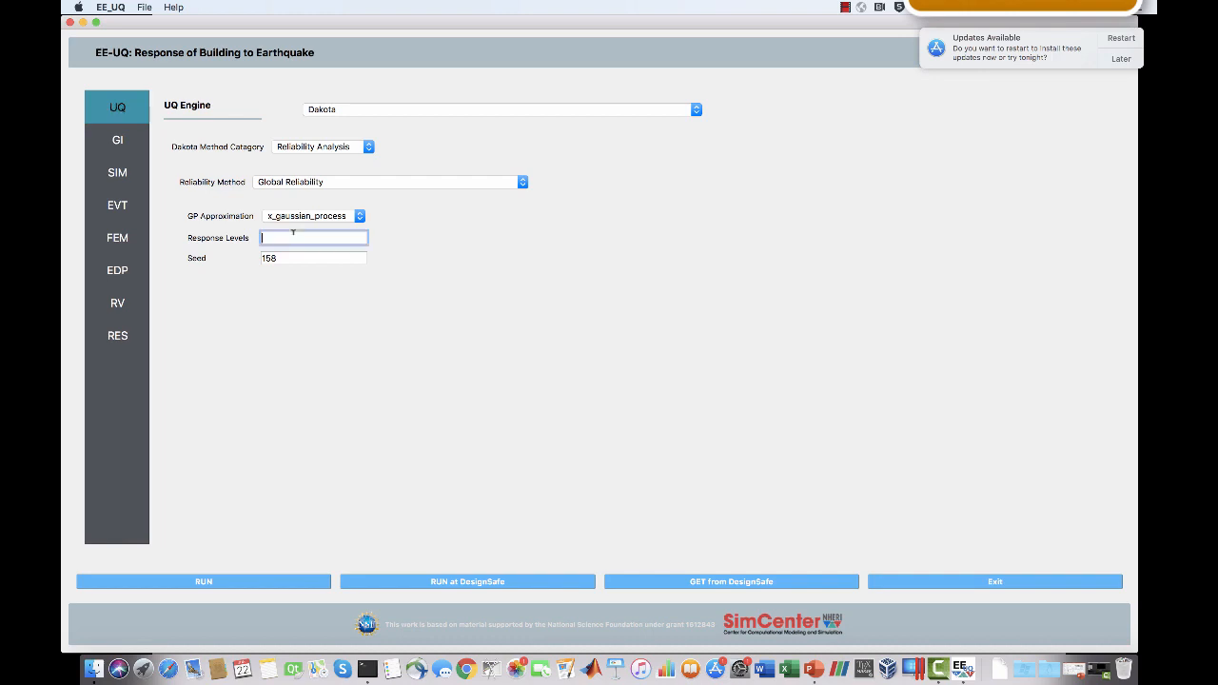
{"action": "type", "text": "1.4 1.7"}
{"action": "left_click", "coordinate": [201, 581]}
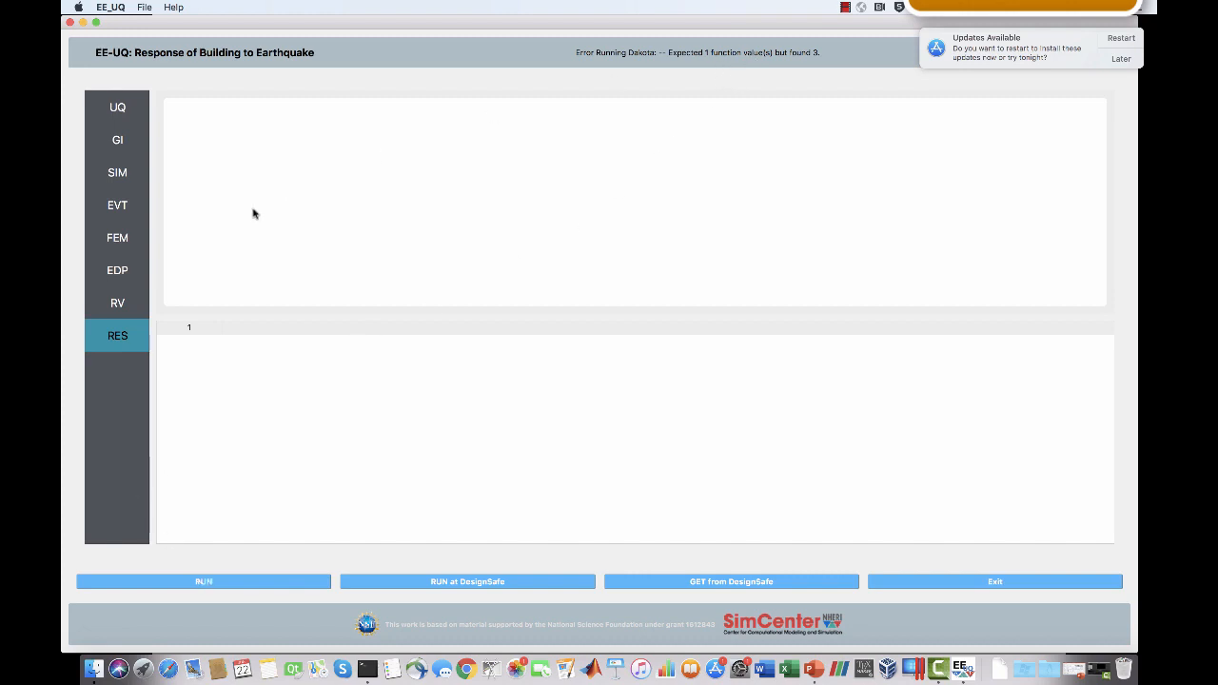
Remove the response parameters Node_3_Disp_1 and Node_2_Disp_1, keeping only Node_4_Disp_1, and rerun the reliability analysis locally.
{"action": "left_click", "coordinate": [126, 274]}
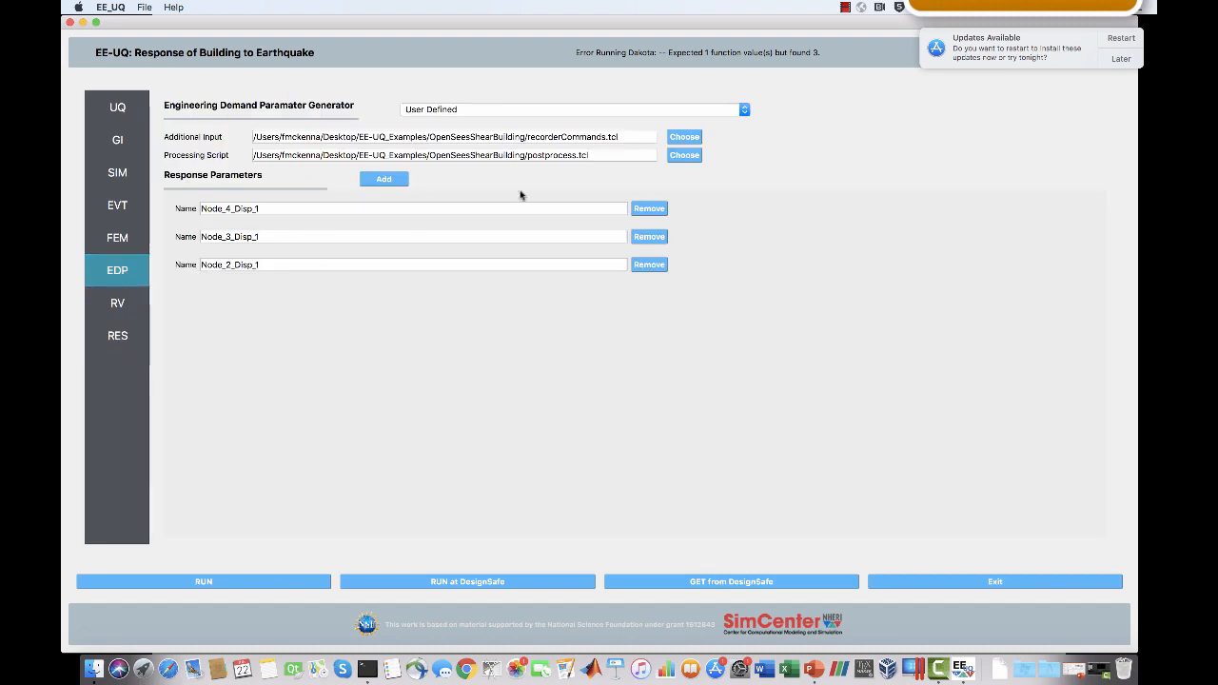
{"action": "left_click", "coordinate": [646, 235]}
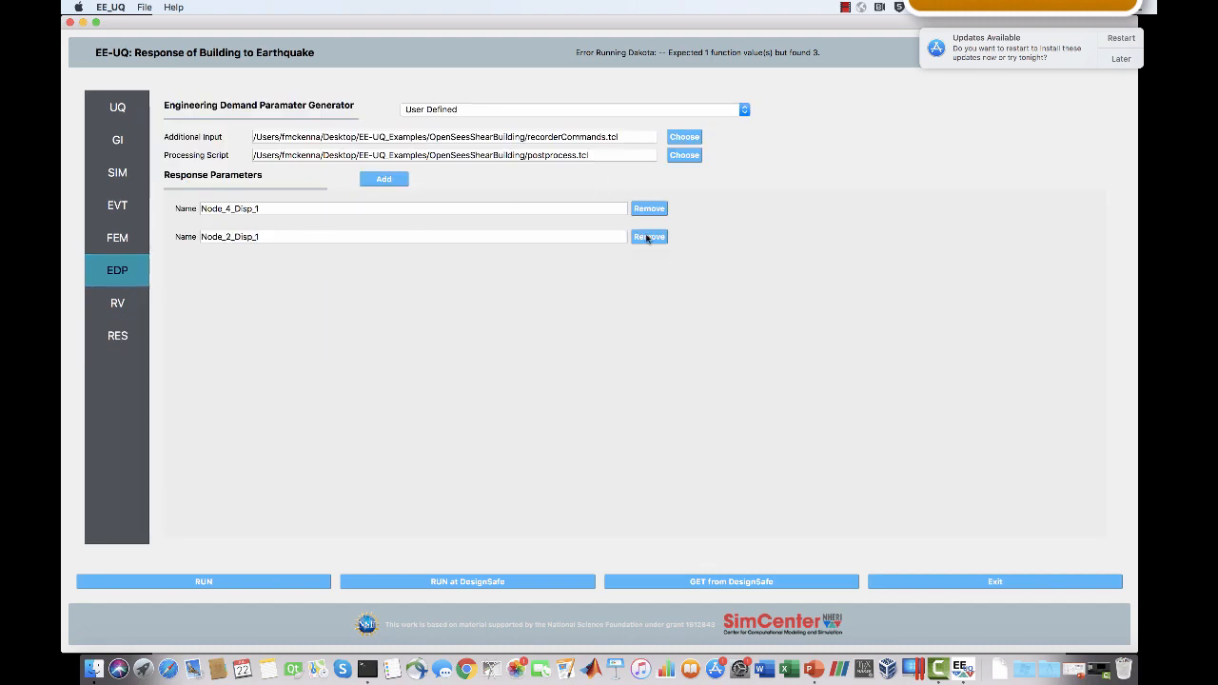
{"action": "left_click", "coordinate": [648, 237]}
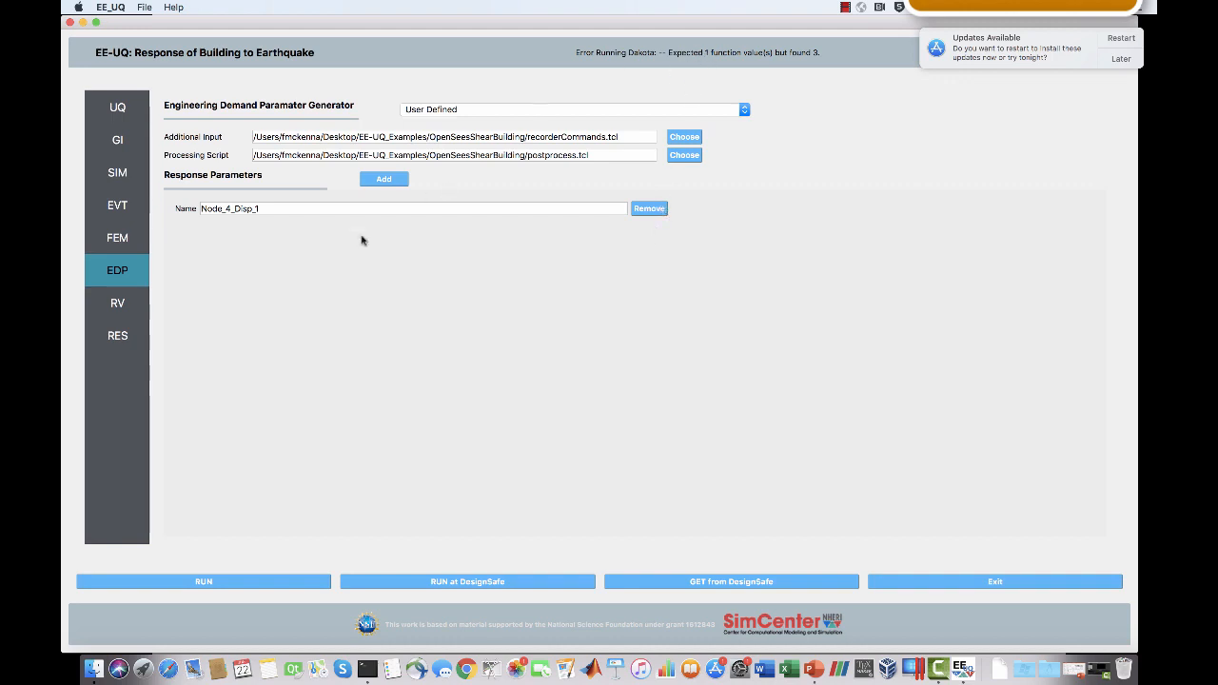
{"action": "left_click", "coordinate": [185, 583]}
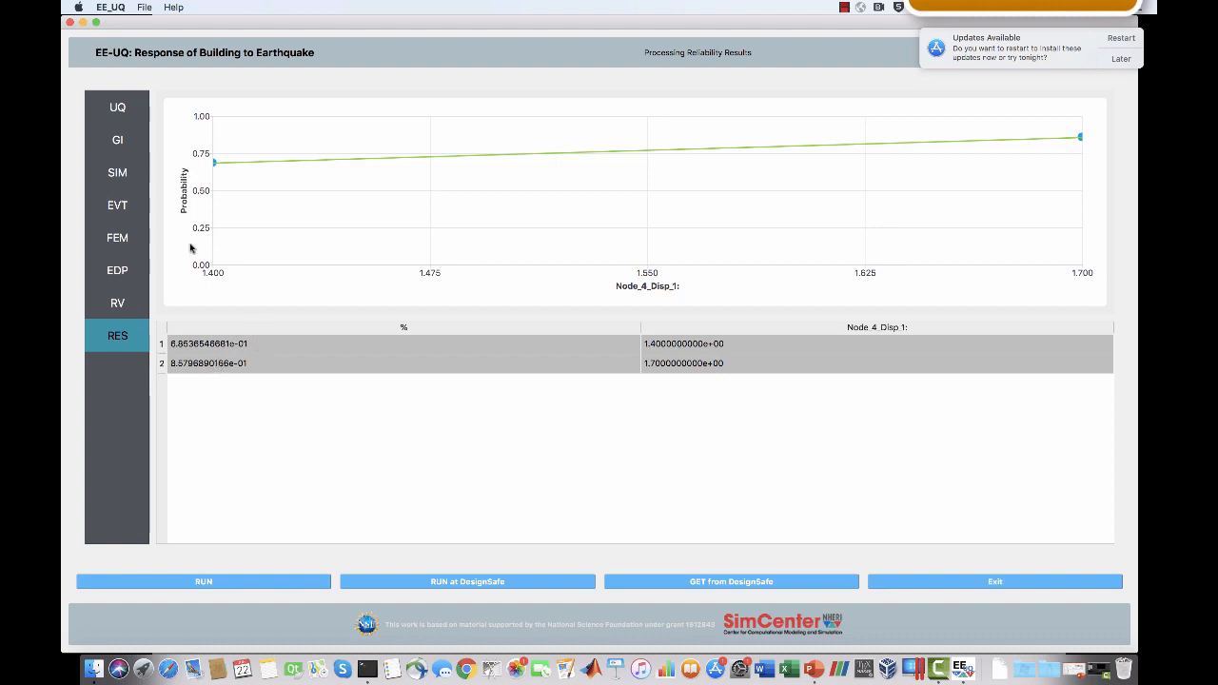
Change the Dakota method category to Sensitivity Analysis and set the number of LHS samples to 50.
{"action": "left_click", "coordinate": [120, 116]}
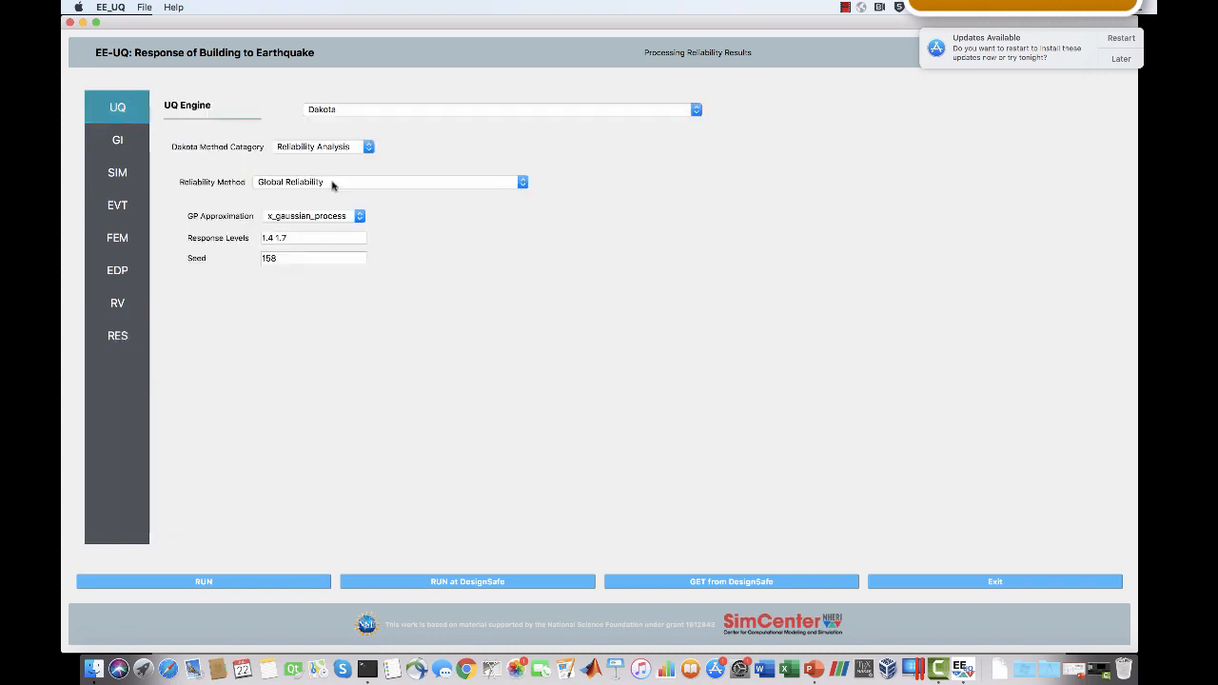
{"action": "left_click", "coordinate": [344, 149]}
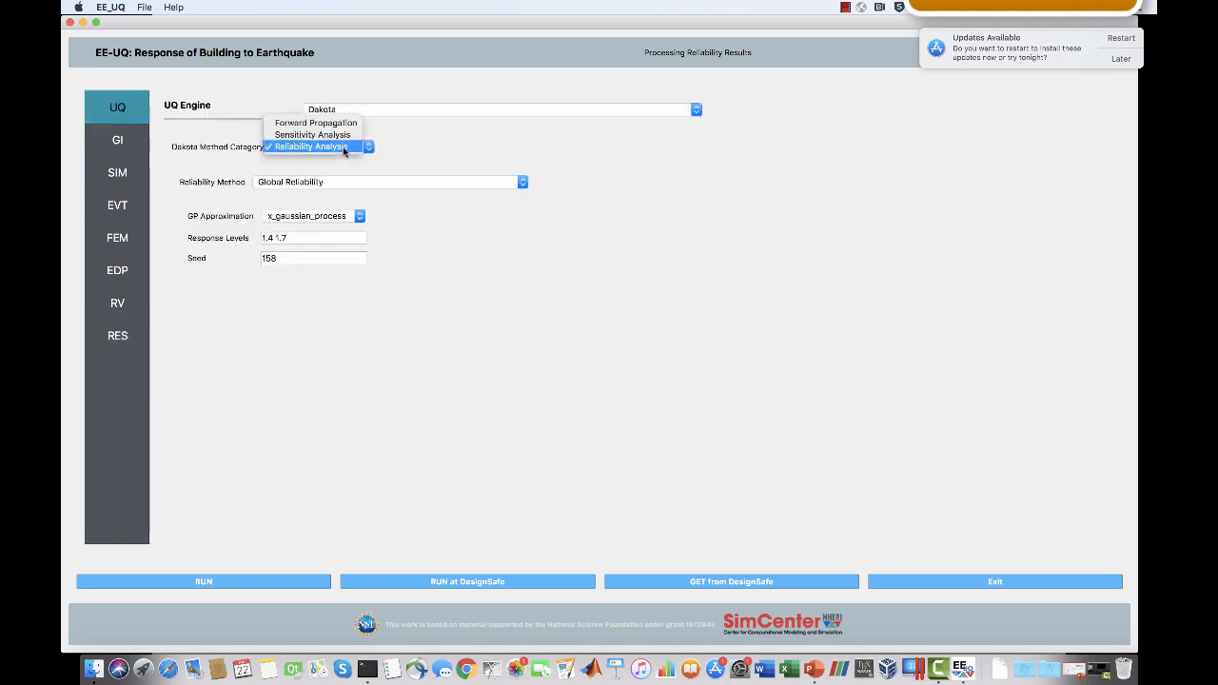
{"action": "left_click", "coordinate": [333, 138]}
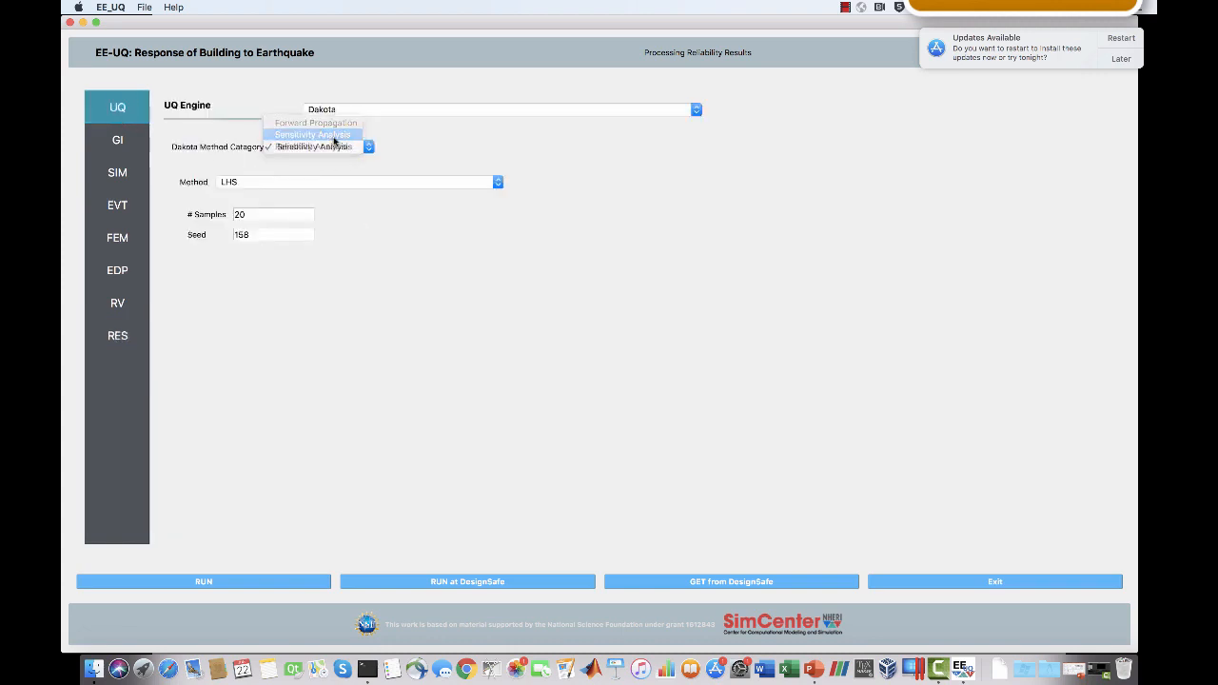
{"action": "left_click", "coordinate": [254, 213]}
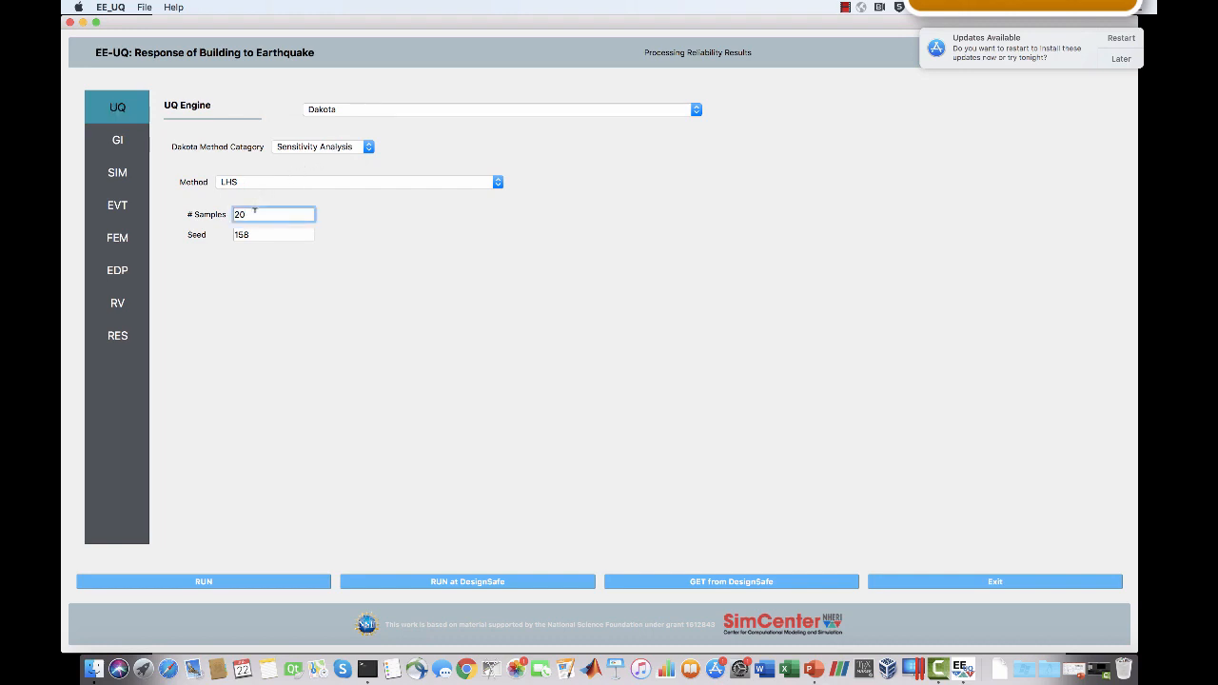
{"action": "key", "text": "BackSpace"}
{"action": "key", "text": "BackSpace"}
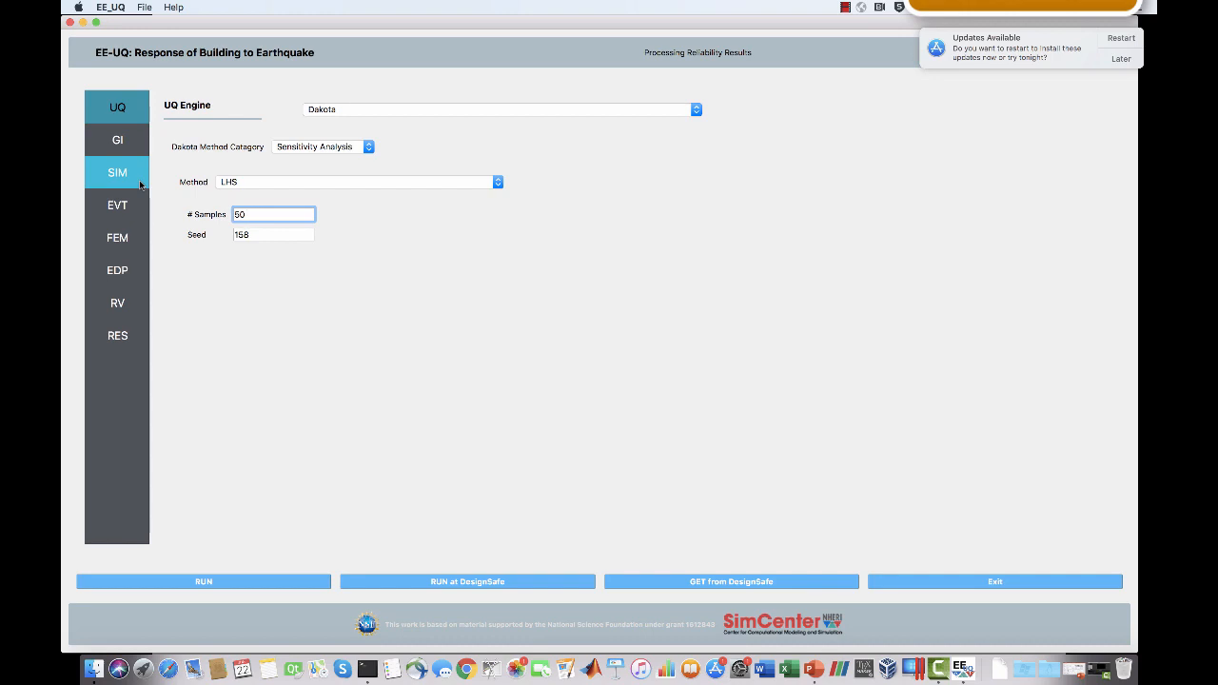
Add two user-defined response parameters named Node_3_Disp_1 and Node_2_Disp_1 below Node_4_Disp_1.
{"action": "left_click", "coordinate": [137, 266]}
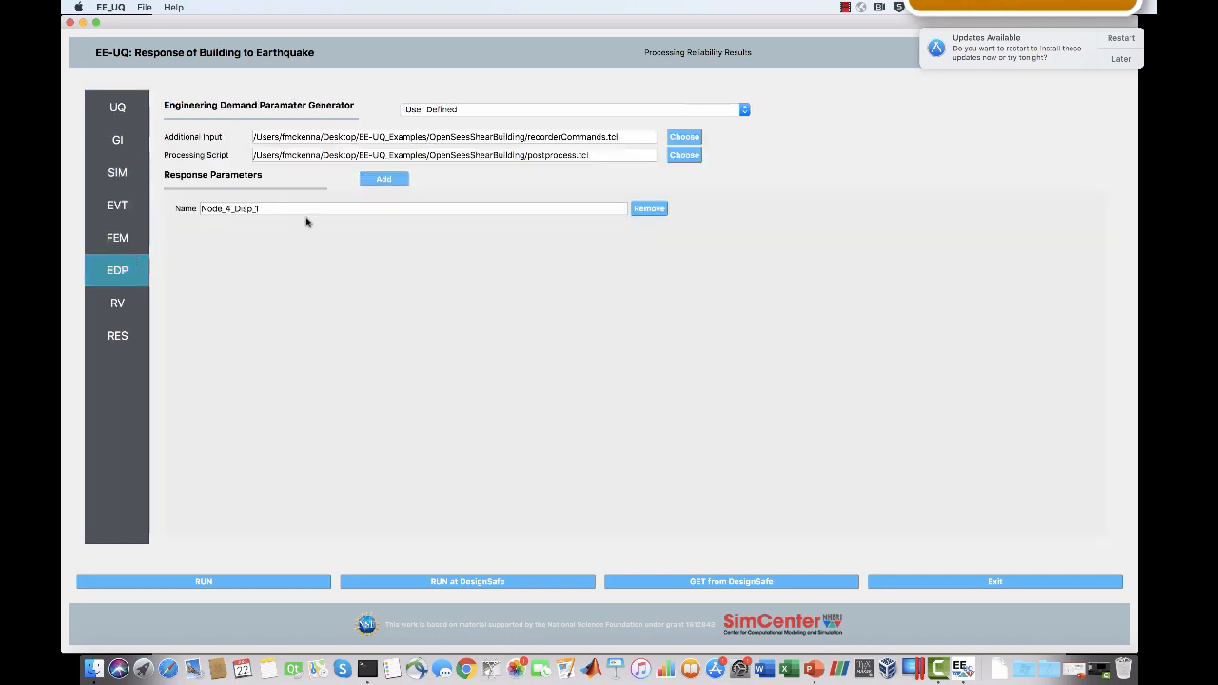
{"action": "left_click", "coordinate": [383, 180]}
{"action": "left_click", "coordinate": [383, 180]}
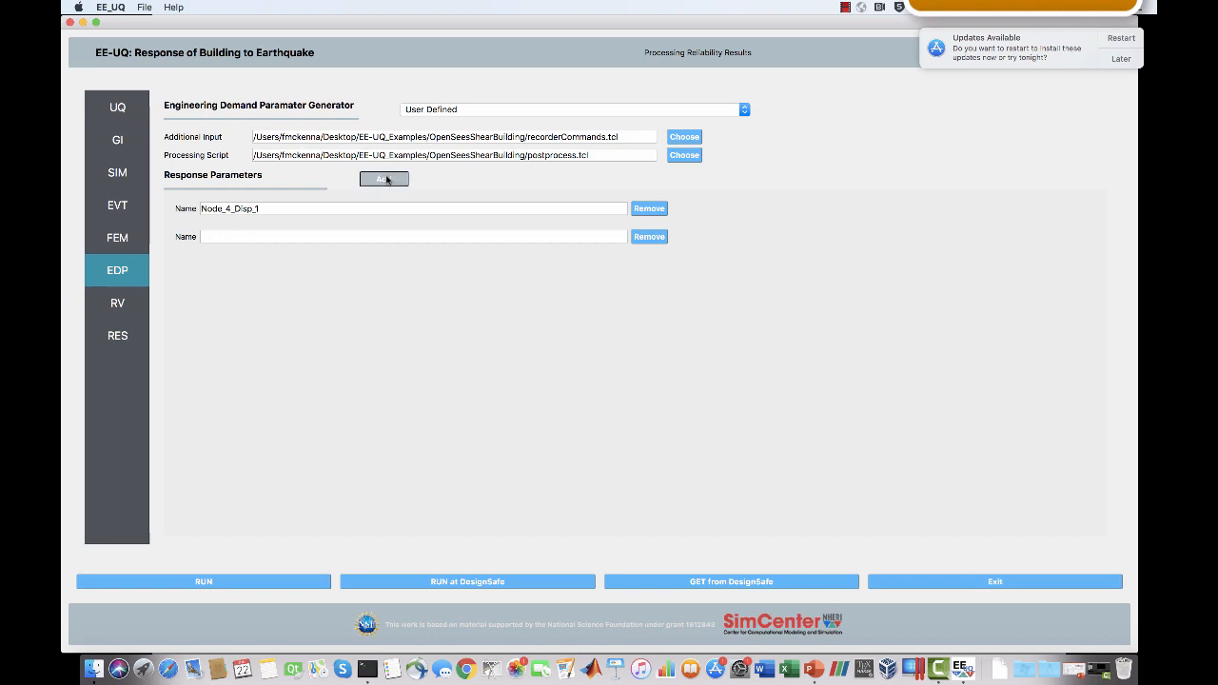
{"action": "left_click", "coordinate": [257, 234]}
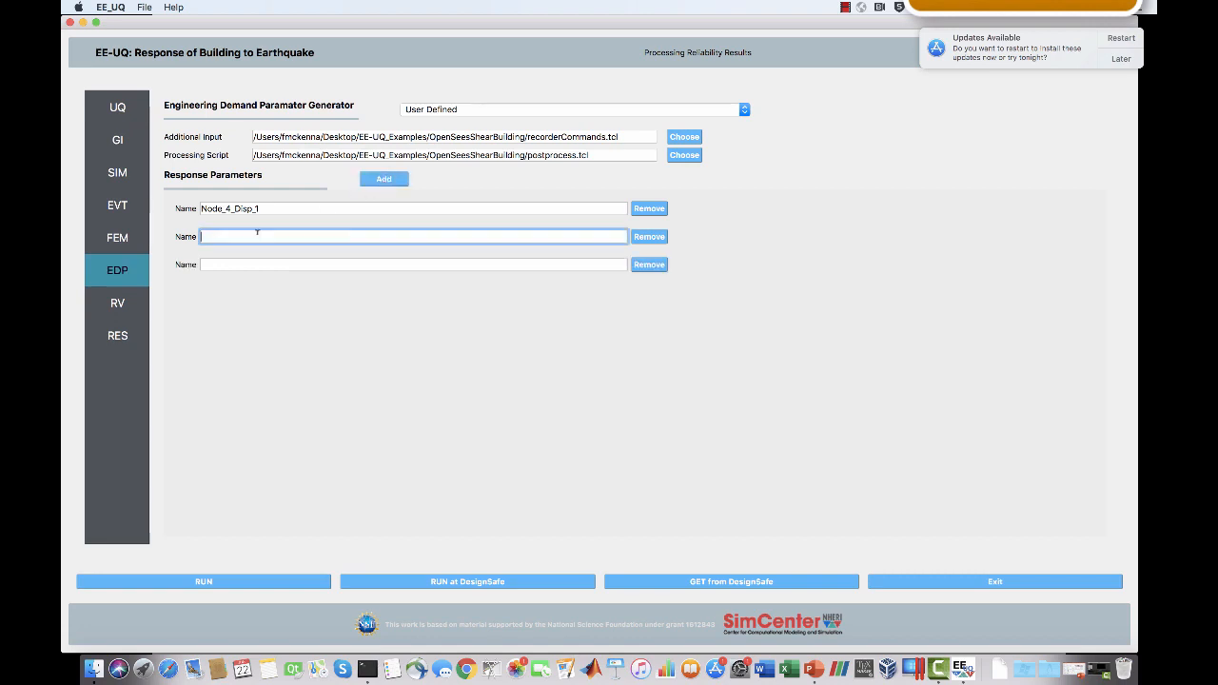
{"action": "type", "text": "Node"}
{"action": "type", "text": "_2"}
{"action": "type", "text": "_Disp"}
{"action": "type", "text": "_1"}
{"action": "left_click", "coordinate": [211, 263]}
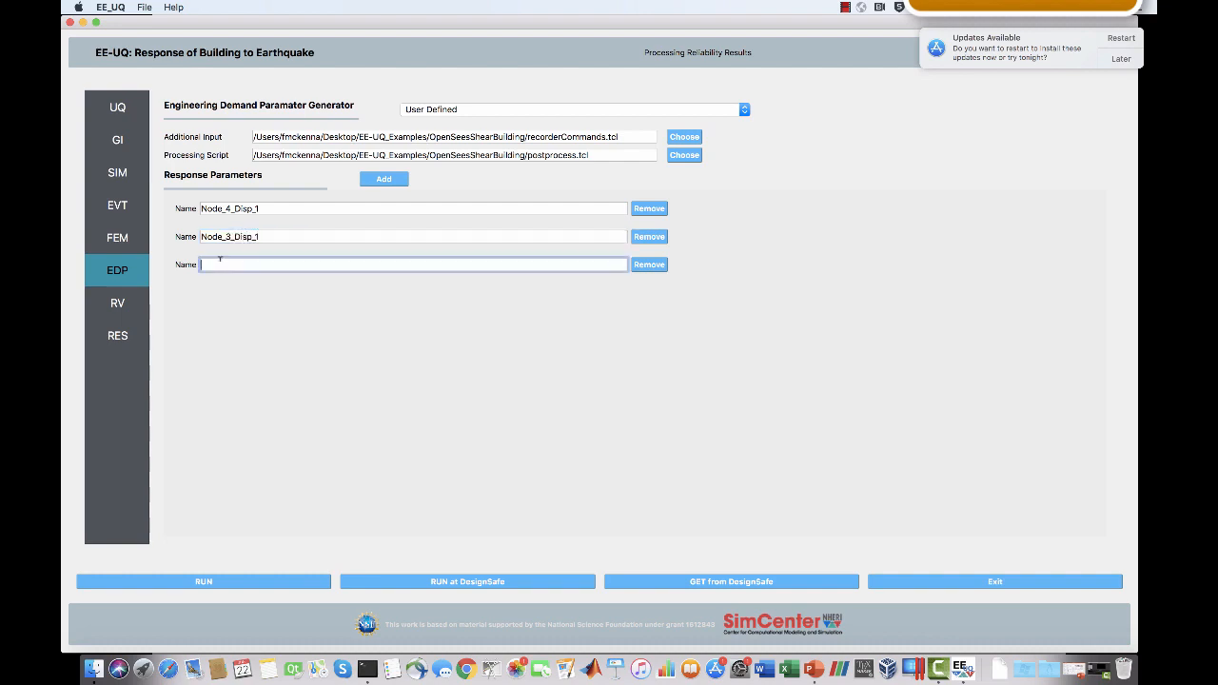
{"action": "type", "text": "Node_2_Disp_1"}
Add a normally distributed random variable named dummy with mean 325 and standard deviation 50.
{"action": "left_click", "coordinate": [122, 300]}
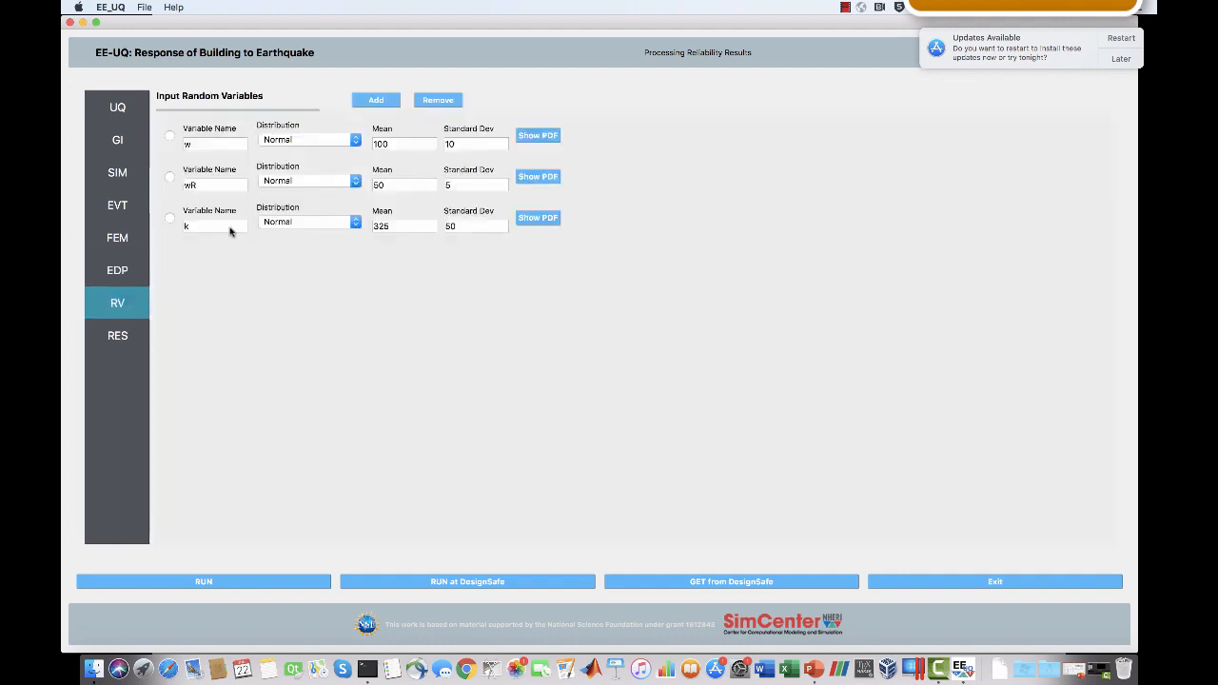
{"action": "left_click", "coordinate": [379, 102]}
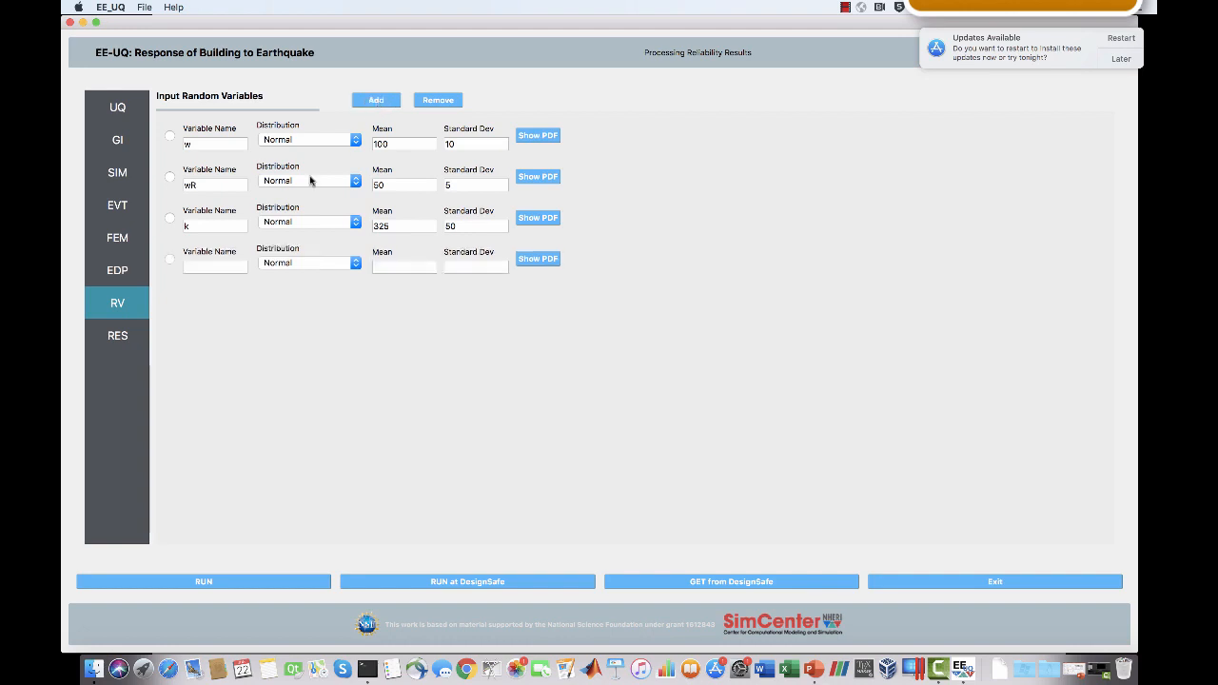
{"action": "left_click", "coordinate": [214, 264]}
{"action": "type", "text": "dummy"}
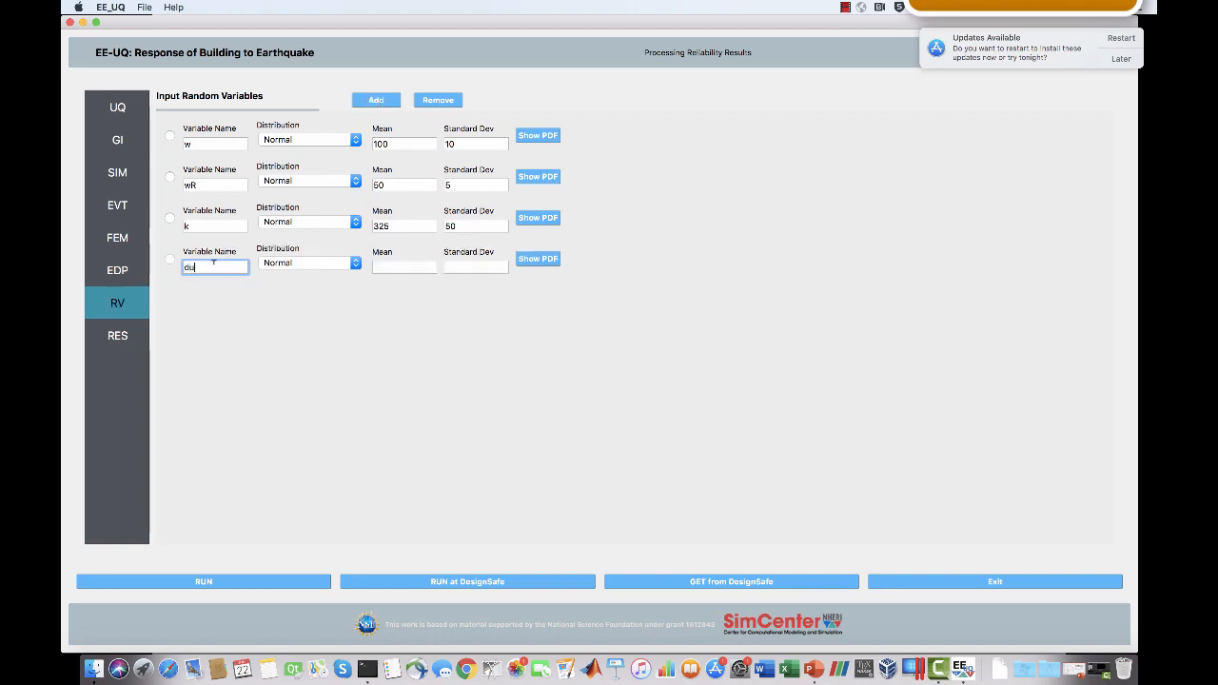
{"action": "left_click", "coordinate": [392, 266]}
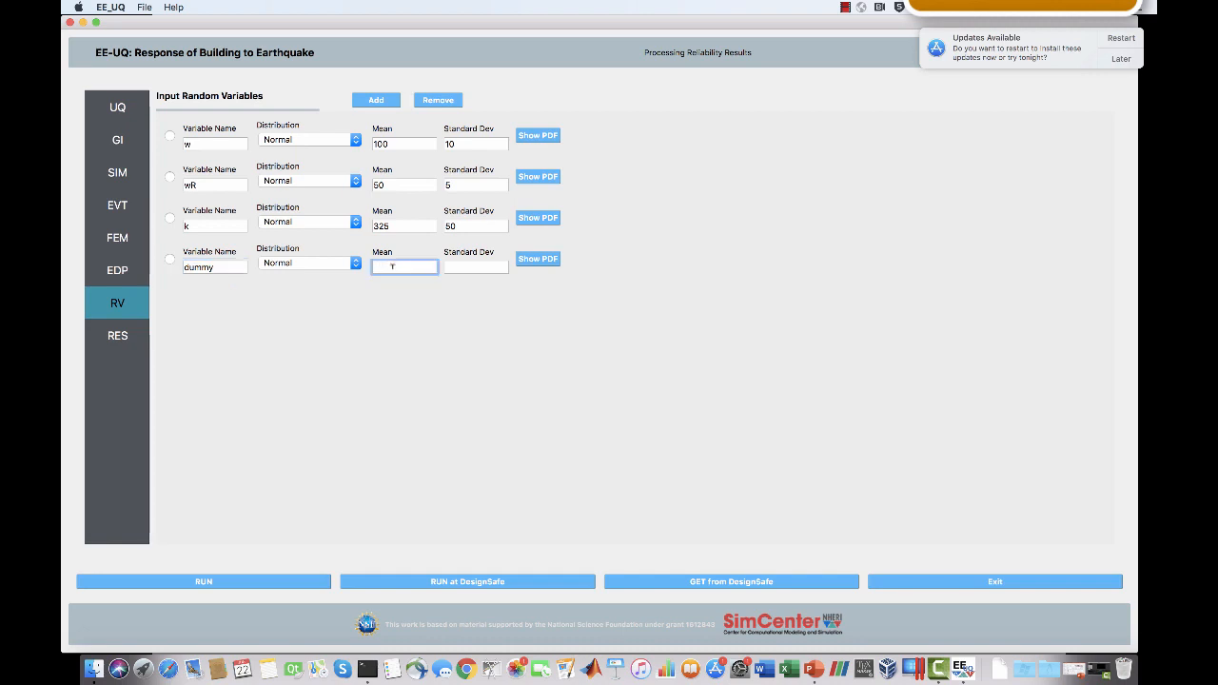
{"action": "type", "text": "325"}
{"action": "left_click", "coordinate": [468, 262]}
{"action": "type", "text": "50"}
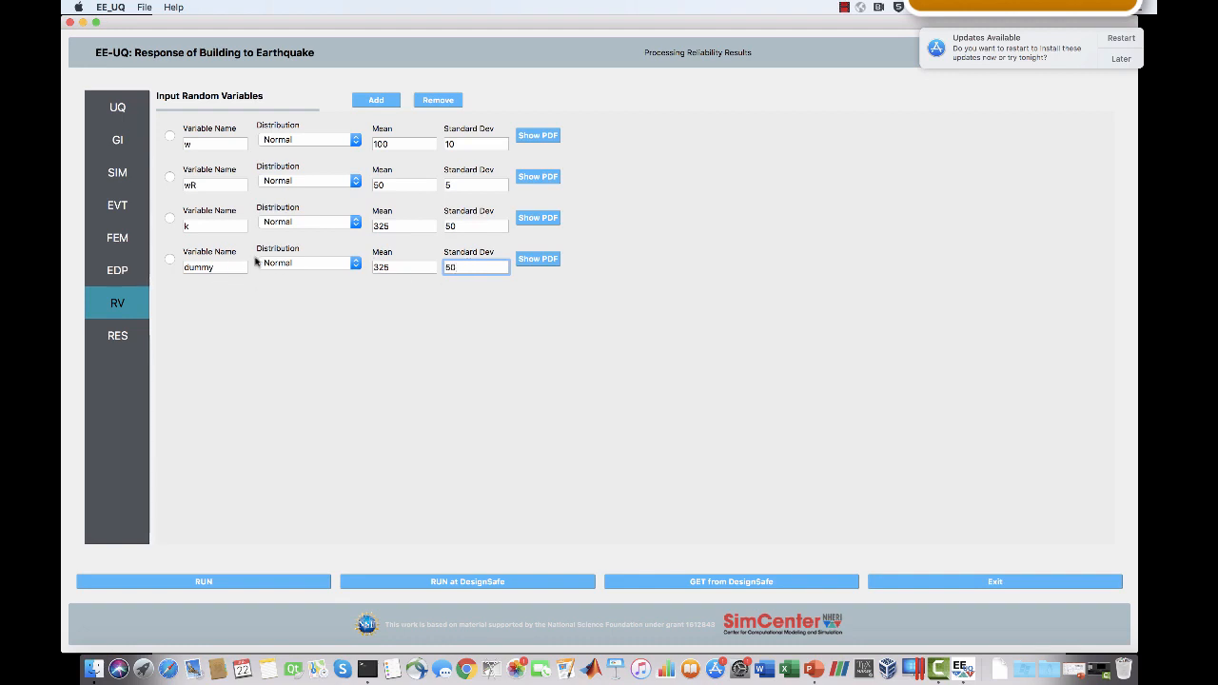
Check the response parameters and random variables, and run the sensitivity analysis locally.
{"action": "left_click", "coordinate": [130, 277]}
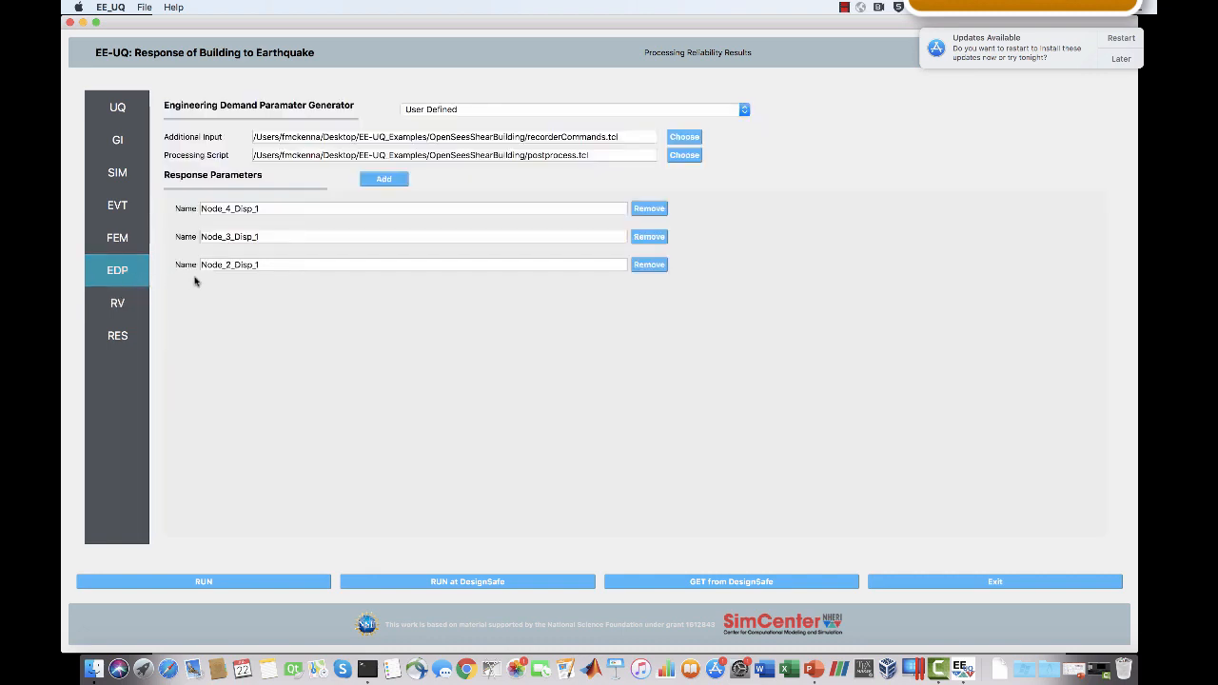
{"action": "left_click", "coordinate": [124, 303]}
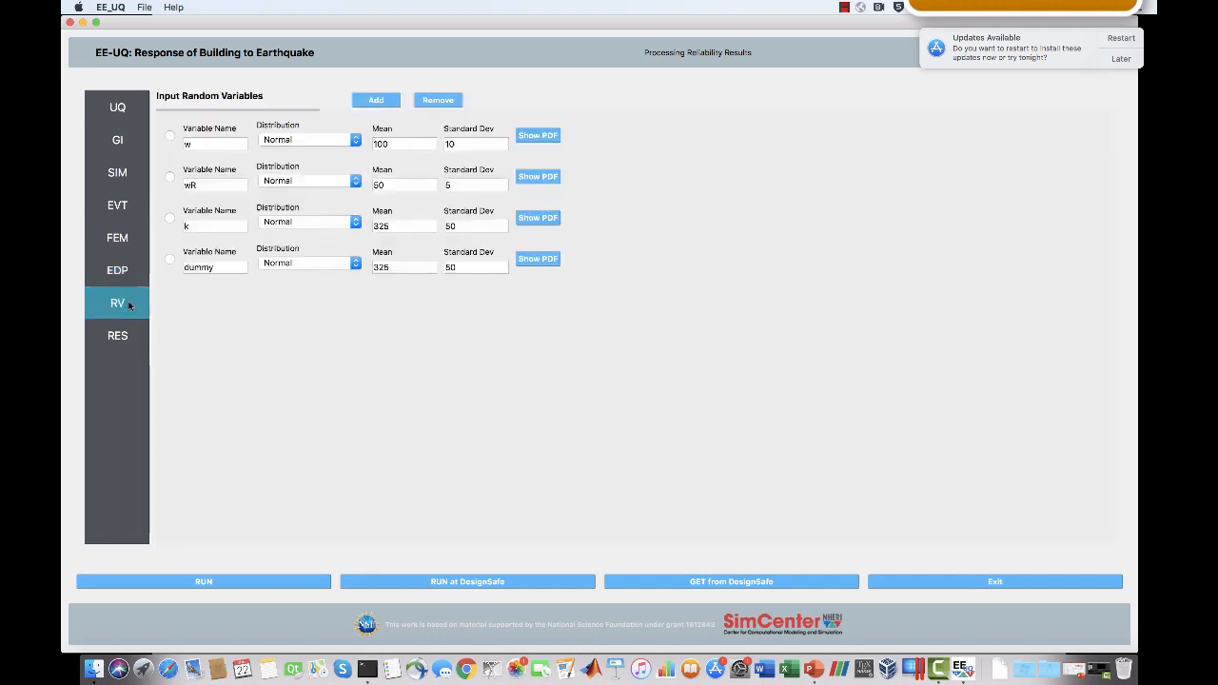
{"action": "left_click", "coordinate": [231, 582]}
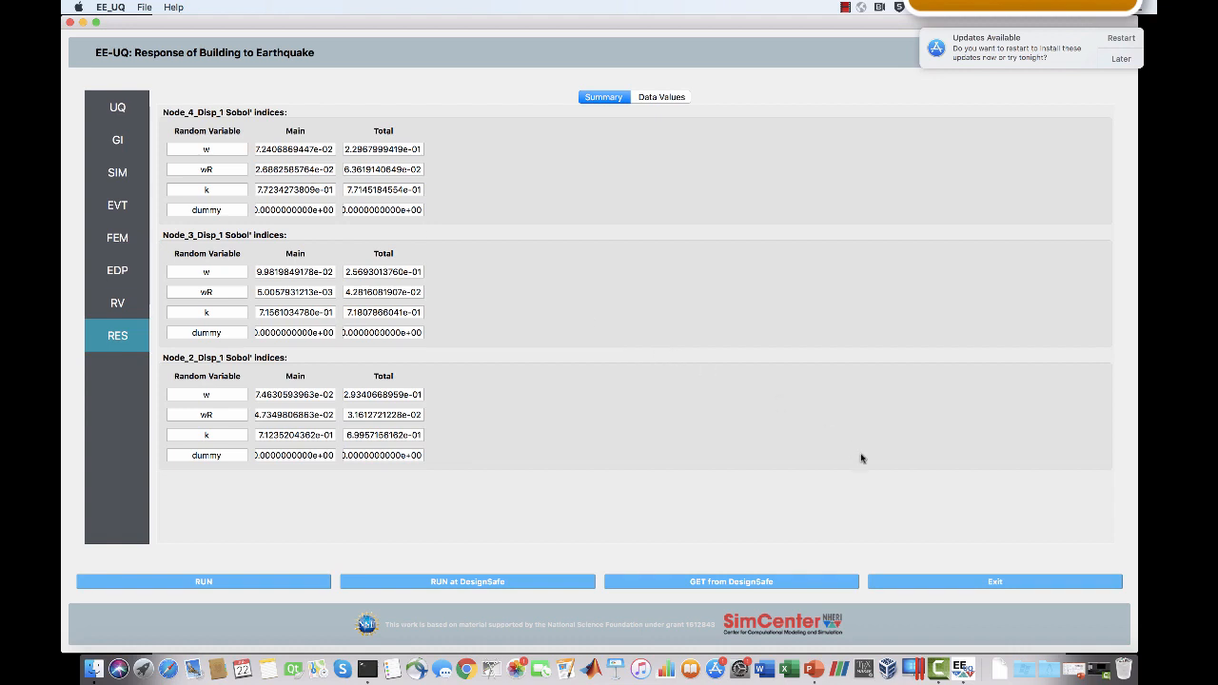
{"action": "key", "text": "super+Tab"}
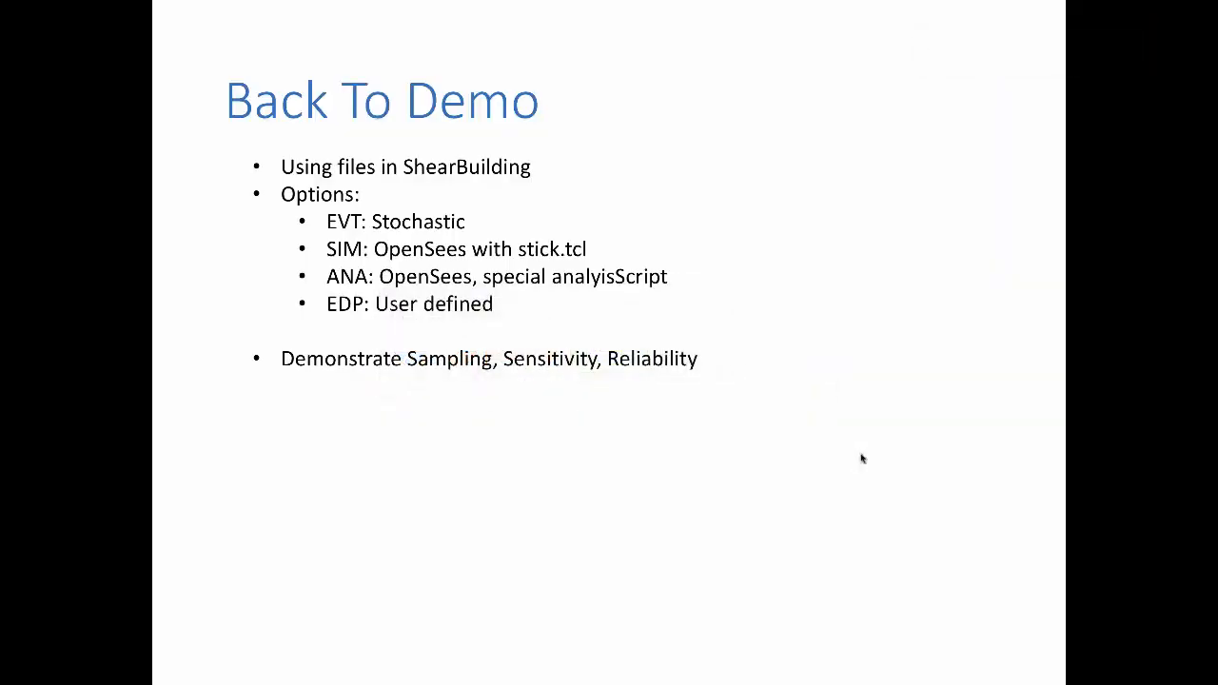
{"action": "key", "text": "Right"}
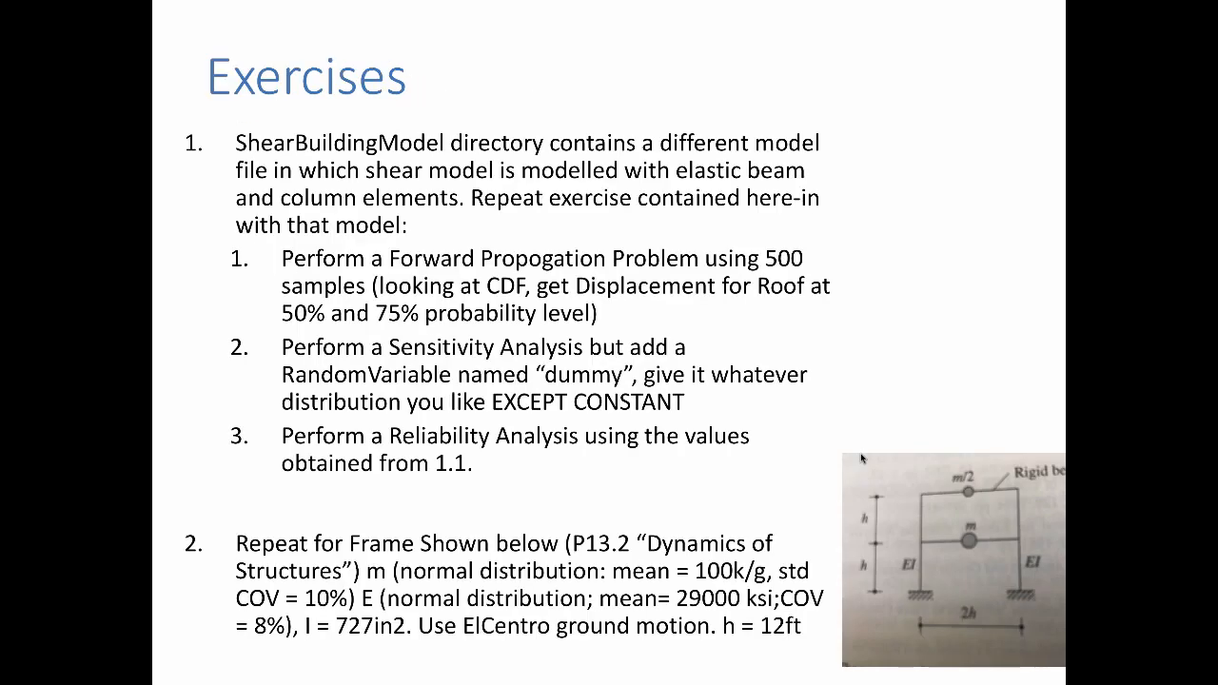